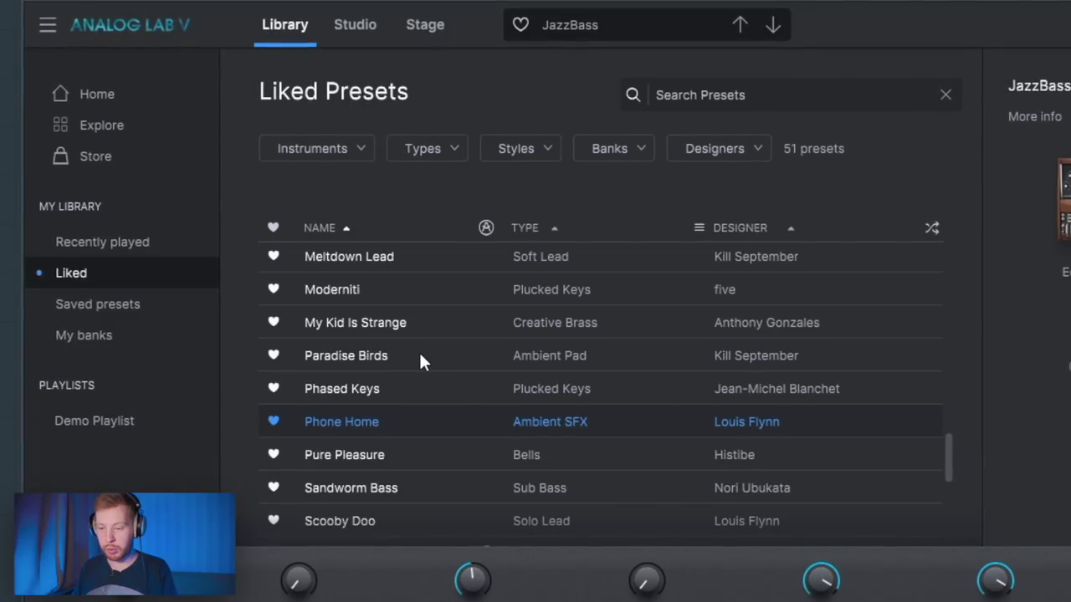
Load the Paradise Birds preset from the liked presets in Analog Lab V
left_click(392, 354)
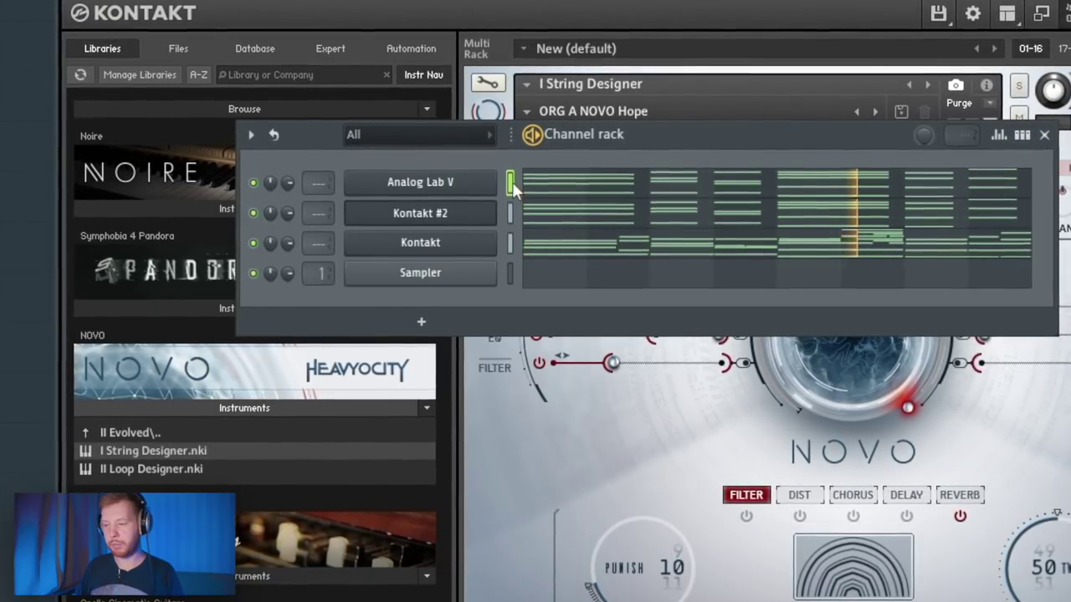
Insert an Omnisphere channel and lower the amp level of layer B in the In Memorium 2 patch
right_click(412, 171)
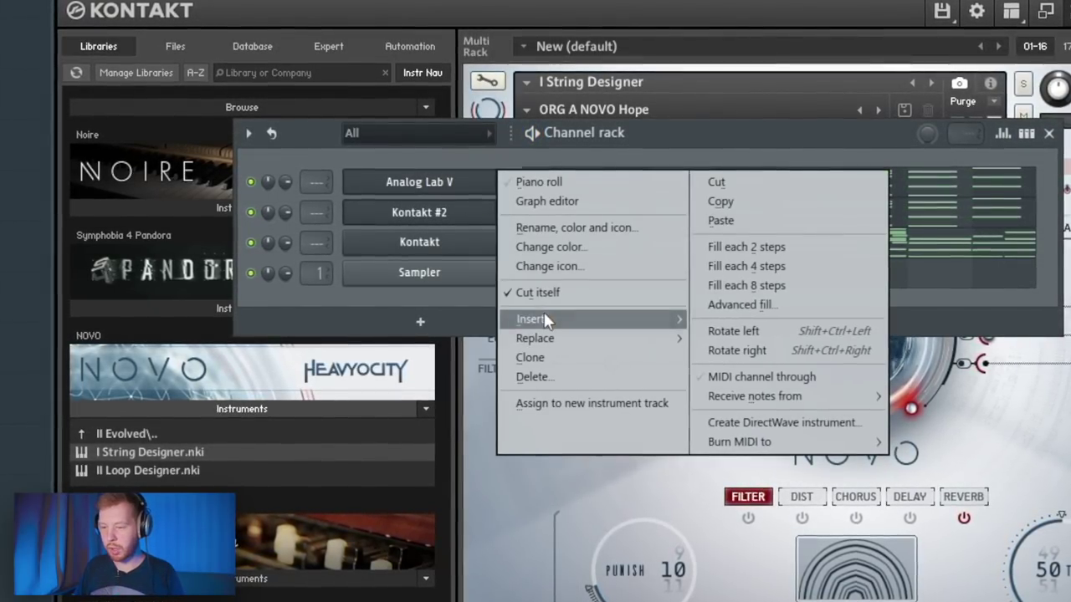
mouse_move(544, 314)
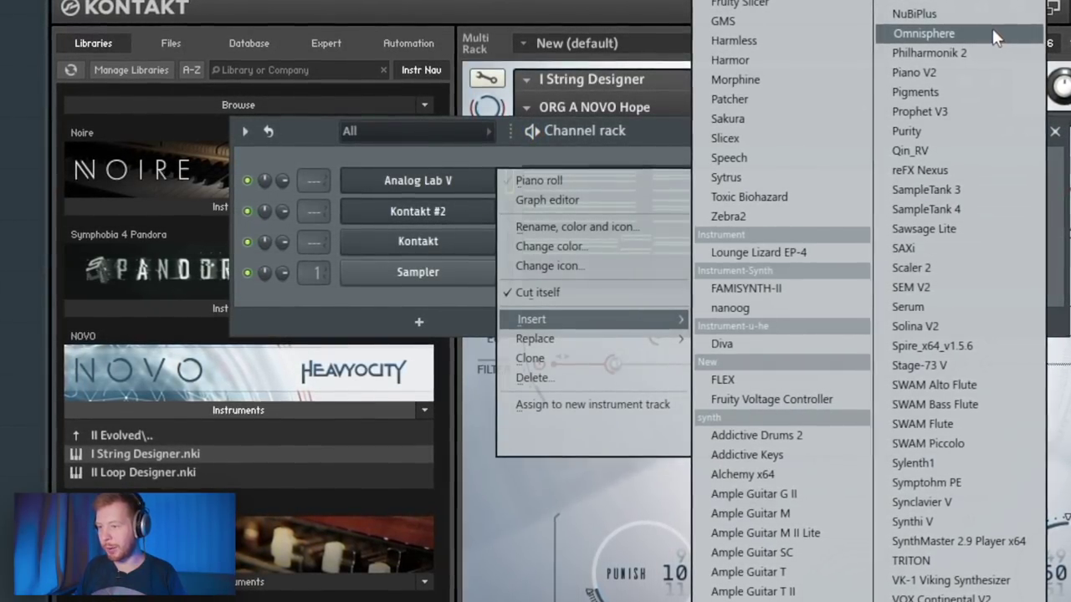
left_click(992, 33)
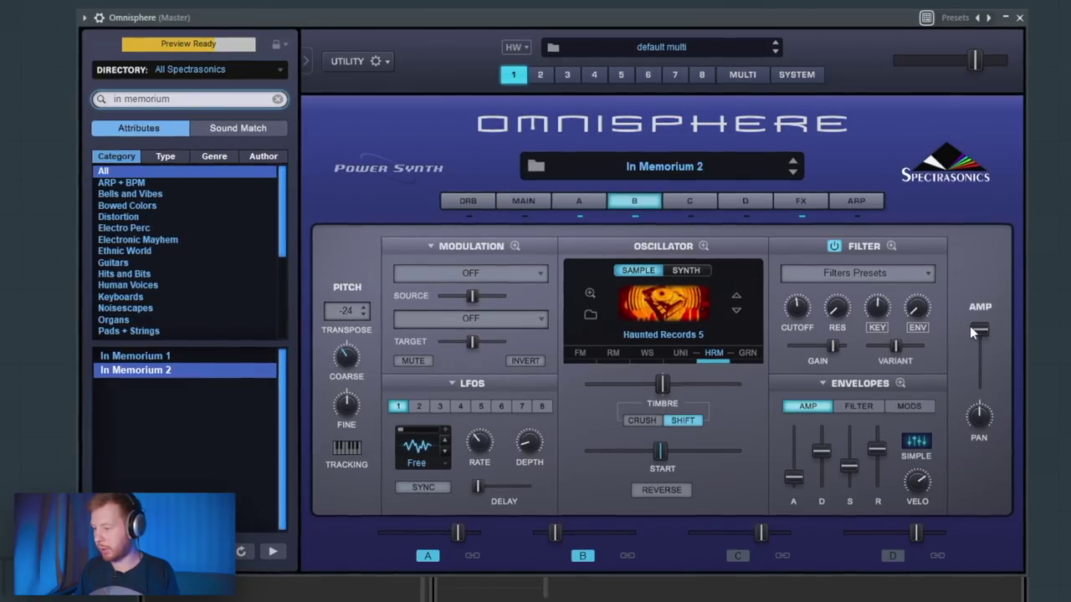
left_click_drag(972, 332, 980, 365)
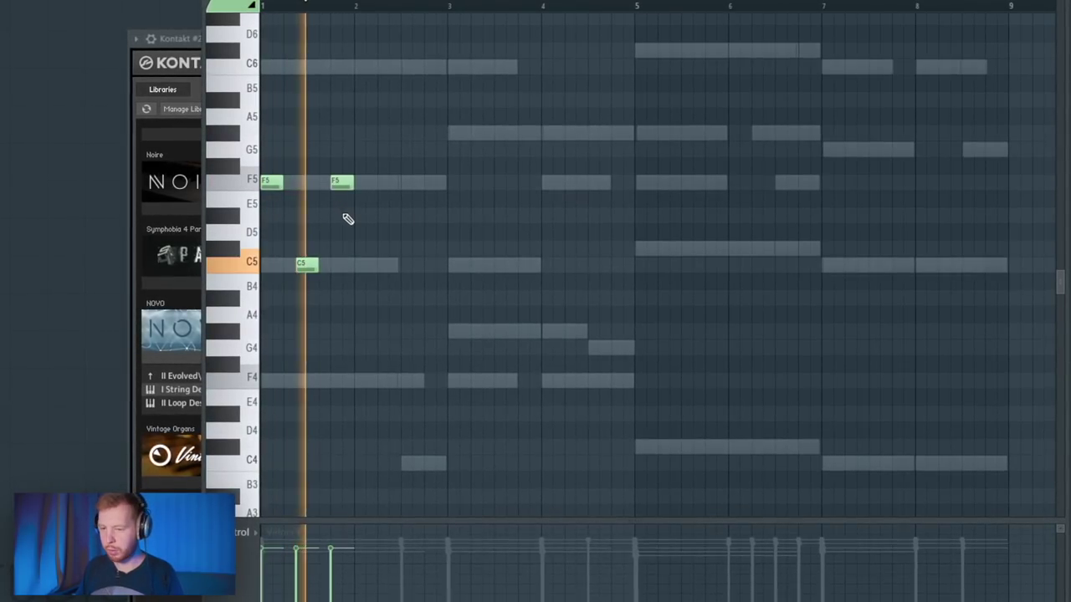
Add a short C6 note near the end of bar 2 and repeat the shortened four-note pattern over bars 3 and 4
left_click(428, 66)
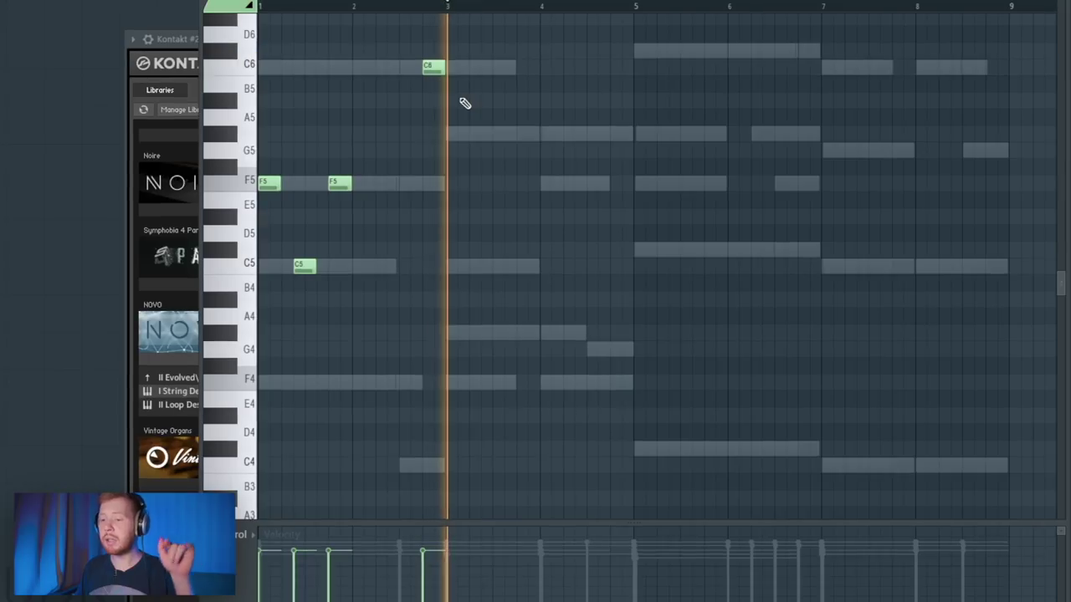
left_click_drag(479, 108, 431, 27)
key("ctrl+a")
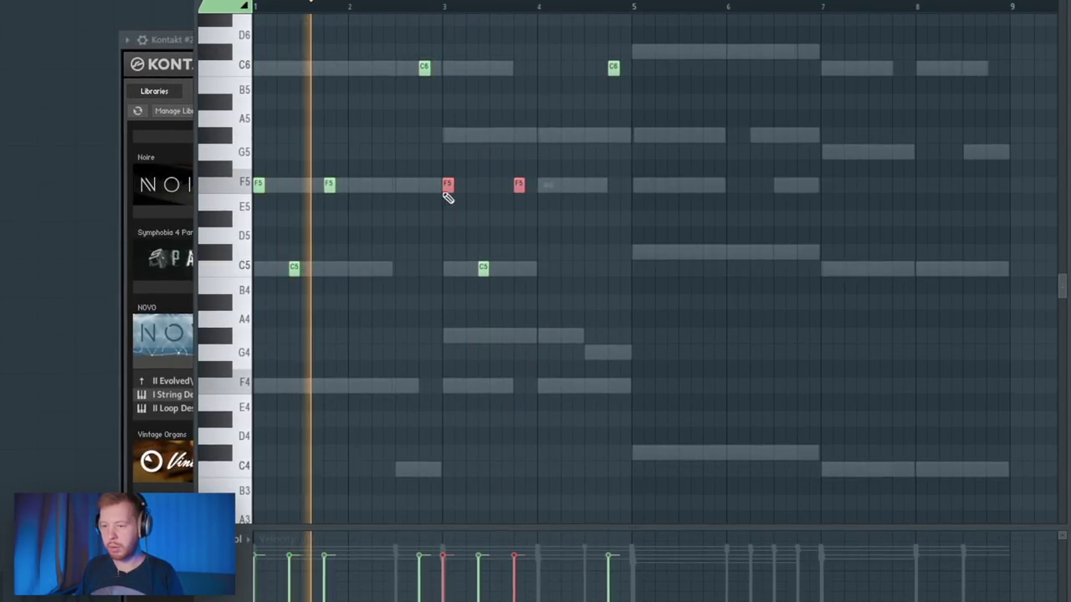
Raise both F5 notes in bar 3 to G#5 and move the last C6 to G5 in the middle of bar 4
left_click_drag(448, 188, 447, 134)
left_click(612, 67)
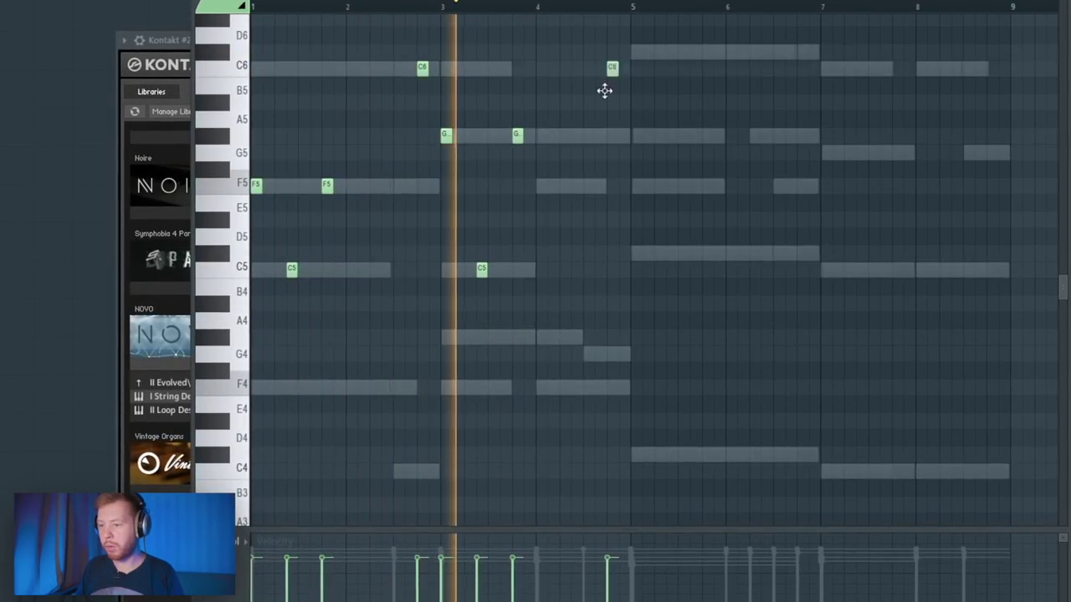
left_click_drag(605, 90, 586, 152)
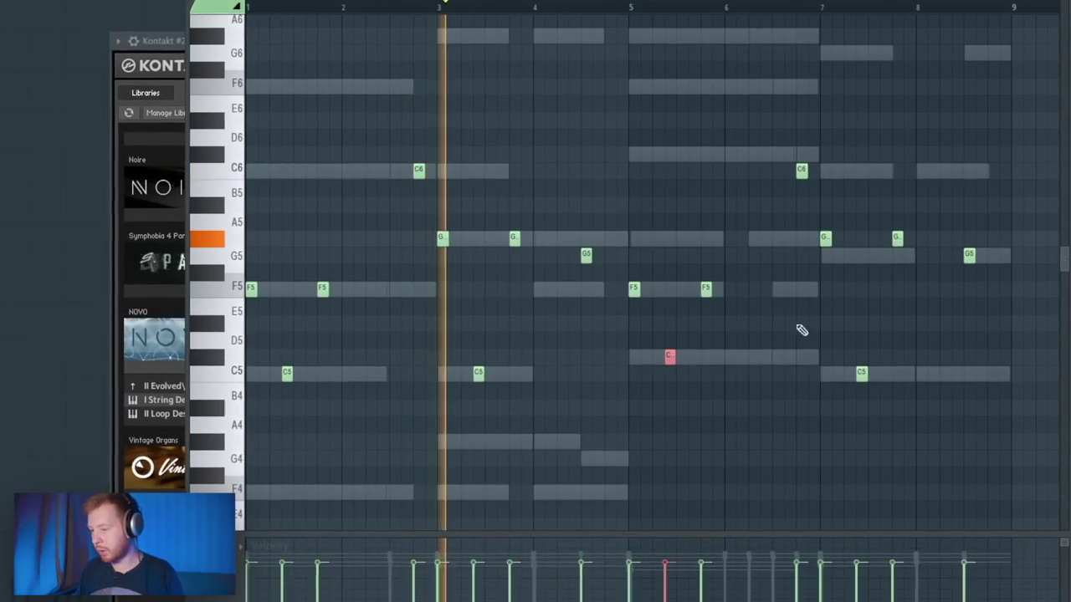
Lower the two G#5 notes in bar 7 to G5 and raise the C6 in bar 6 to C#6
left_click_drag(930, 214, 816, 283)
key("shift+Down")
left_click_drag(851, 136, 778, 184)
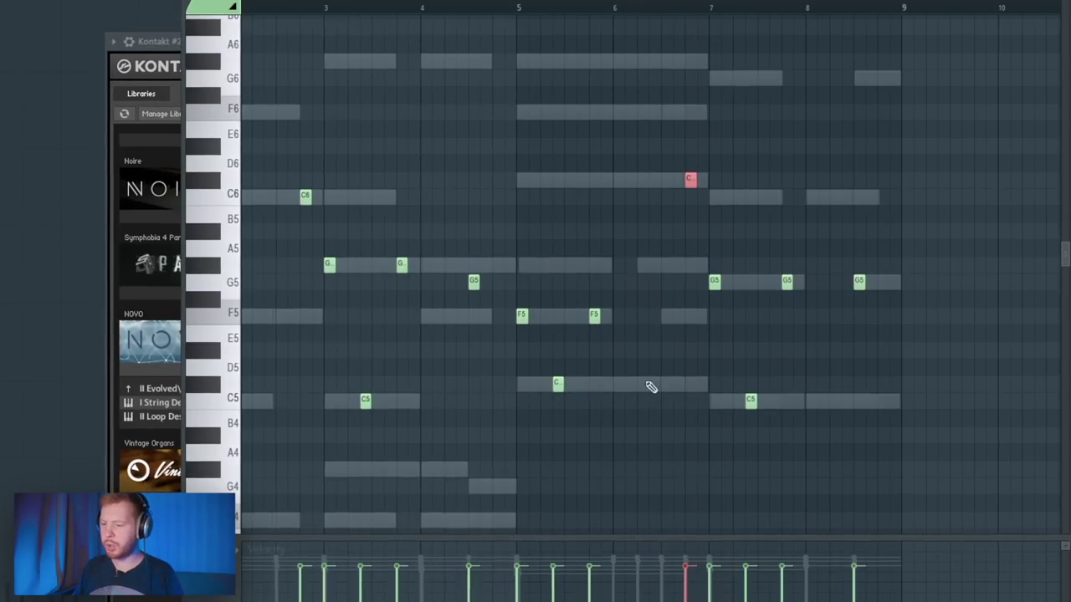
scroll(651, 386, "right", 3)
scroll(678, 349, "up", 1)
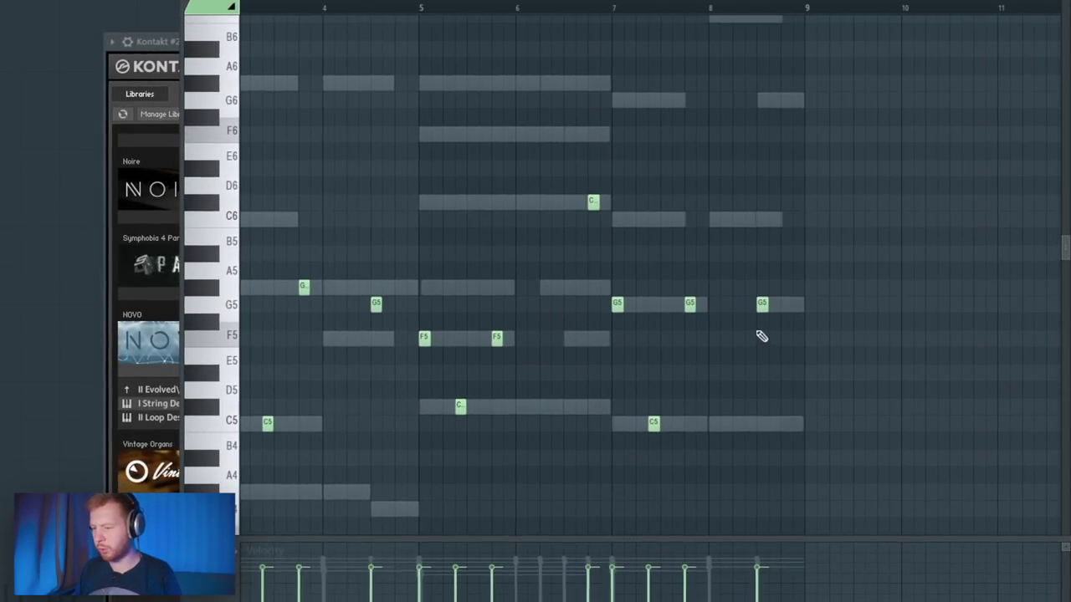
scroll(790, 371, "up", 2)
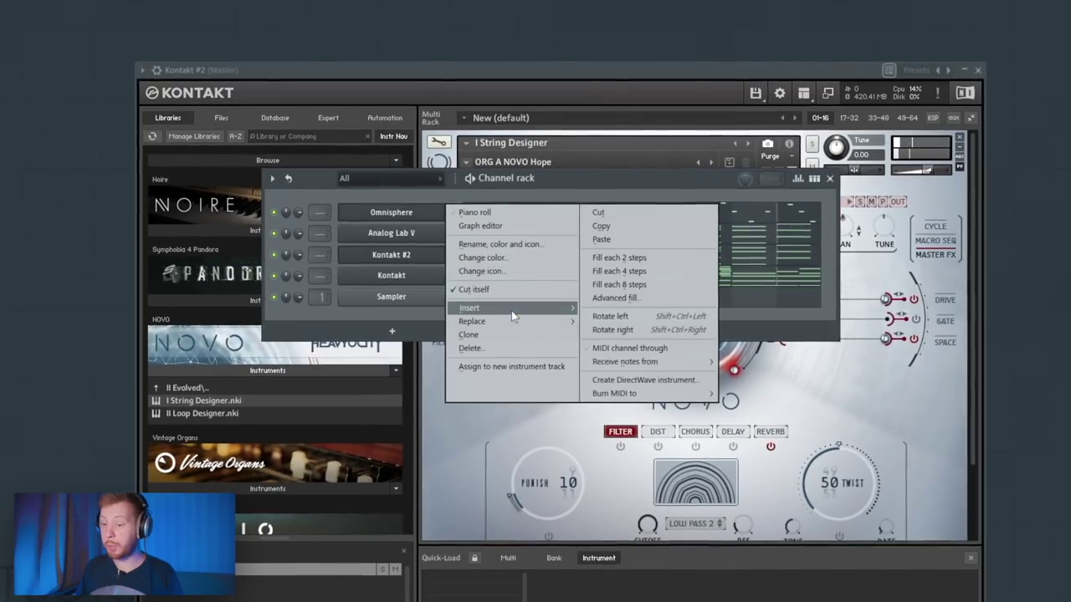
Insert a second Analog Lab V channel and load the Phased Keys preset from its liked presets
left_click(656, 550)
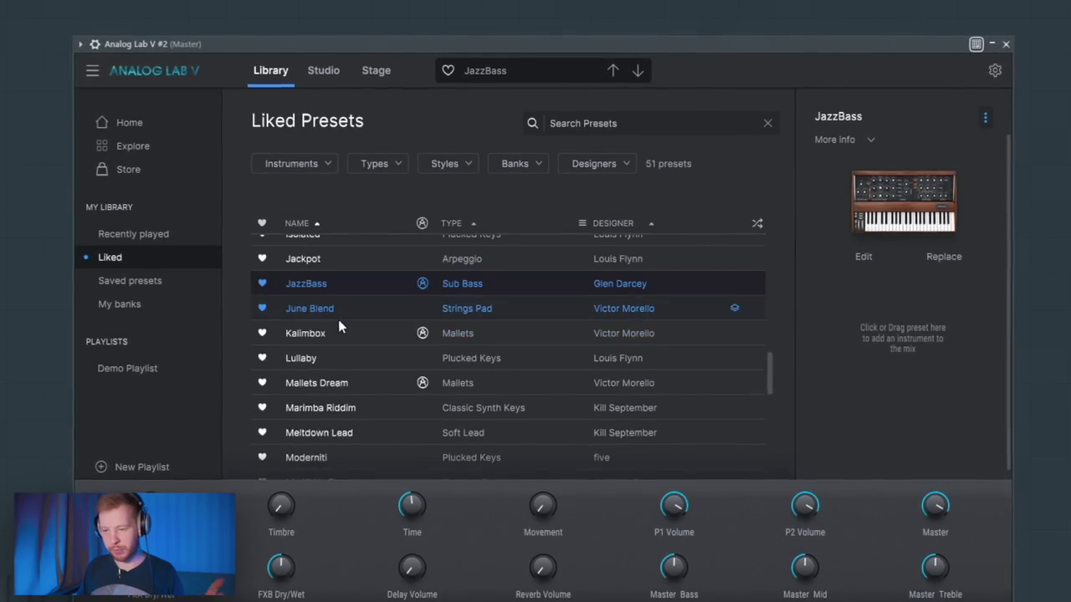
scroll(343, 376, "down", 2)
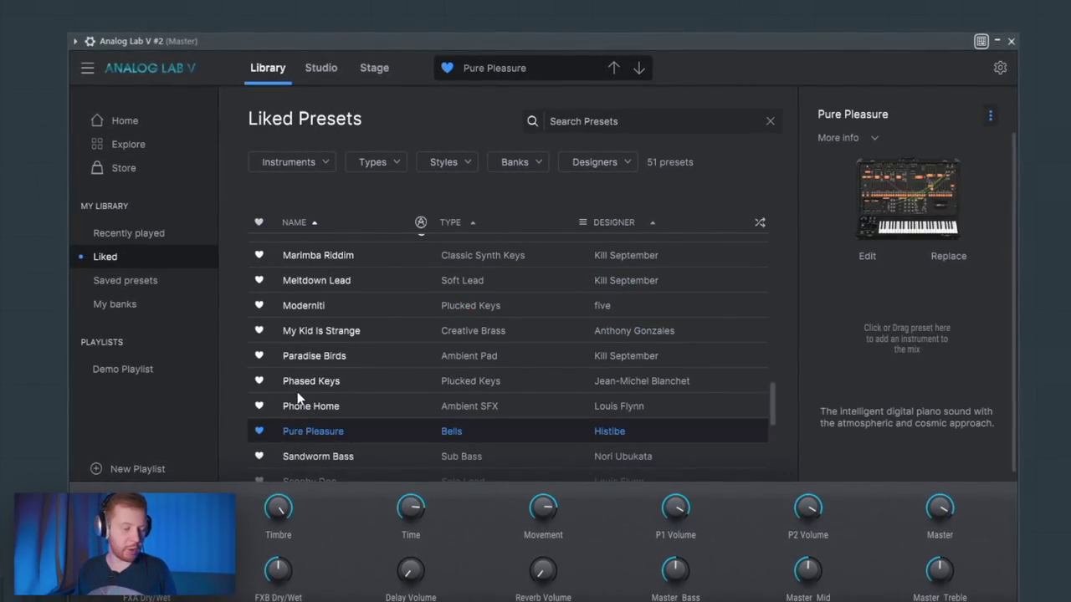
left_click(289, 382)
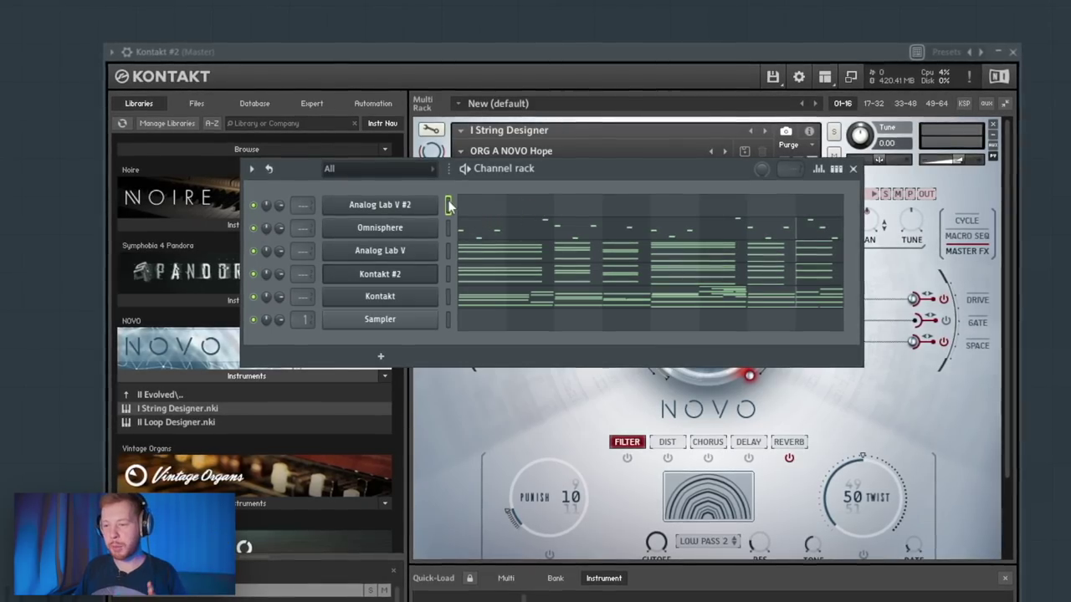
Open the piano roll of Analog Lab V #2 and place short F3, C4, F4 and G#4 notes across bars 1 and 2
left_click(457, 210)
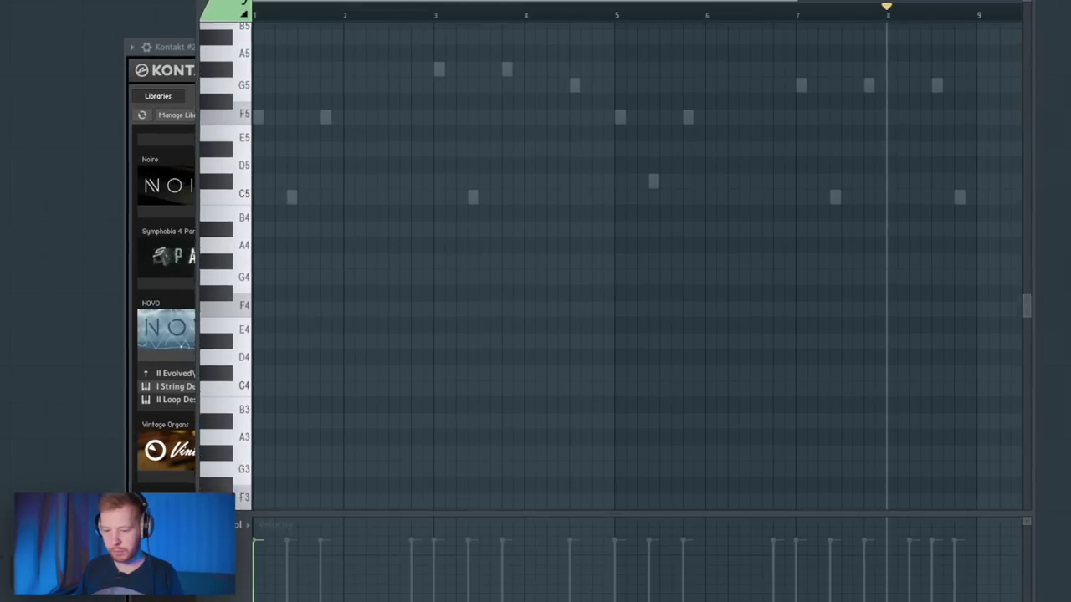
scroll(154, 437, "down", 2)
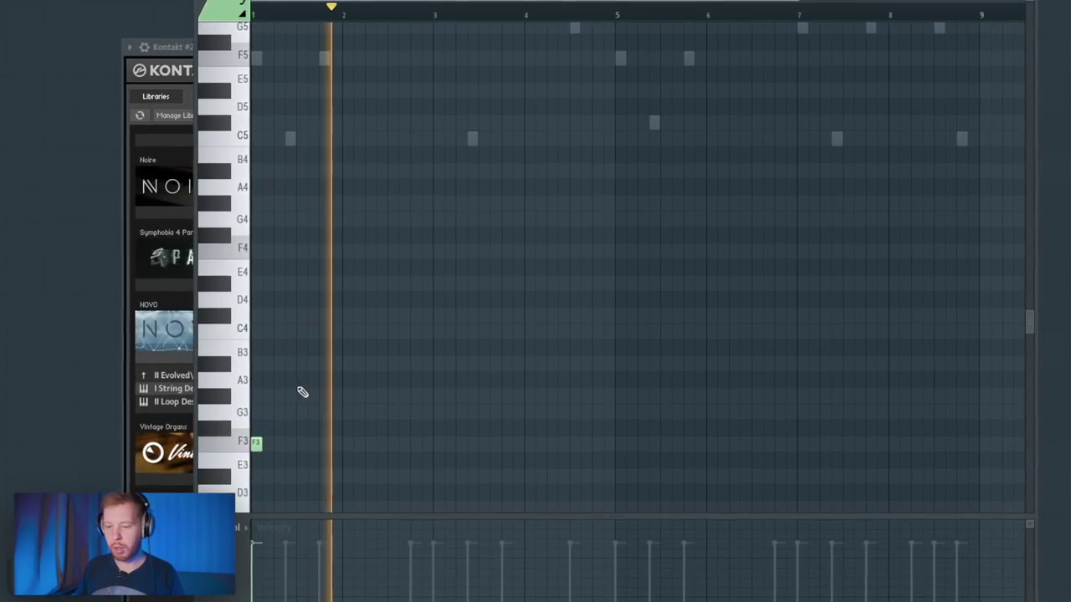
key("space")
scroll(369, 377, "up", 2)
left_click(381, 330)
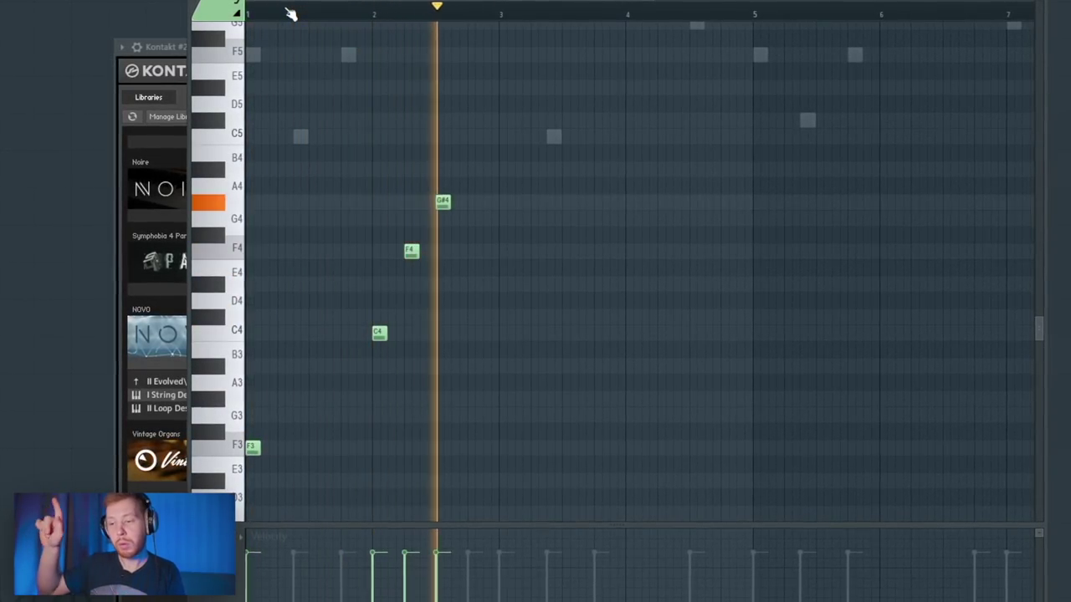
Add an F2 below the opening F3 and place a G#3 and G#2 octave pair at the start of bar 3
key("space")
scroll(505, 377, "down", 5)
left_click(505, 437)
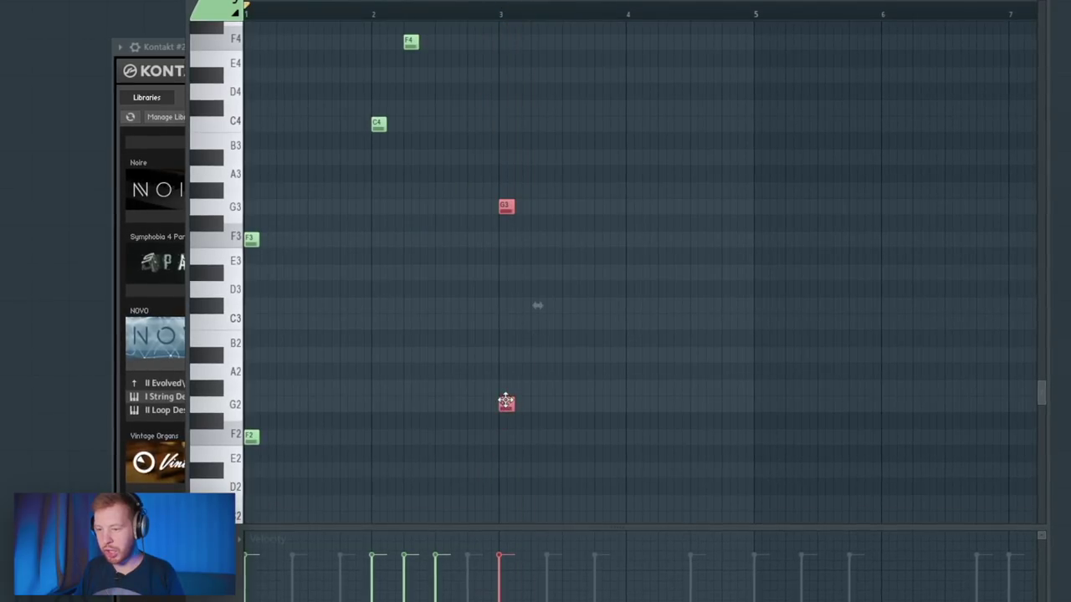
key("shift+Up")
key("space")
scroll(600, 242, "up", 4)
key("space")
Place short F3, G3 and C4 notes in bar 4, starting with F3 on the first beat
scroll(594, 342, "up", 2)
left_click(671, 487)
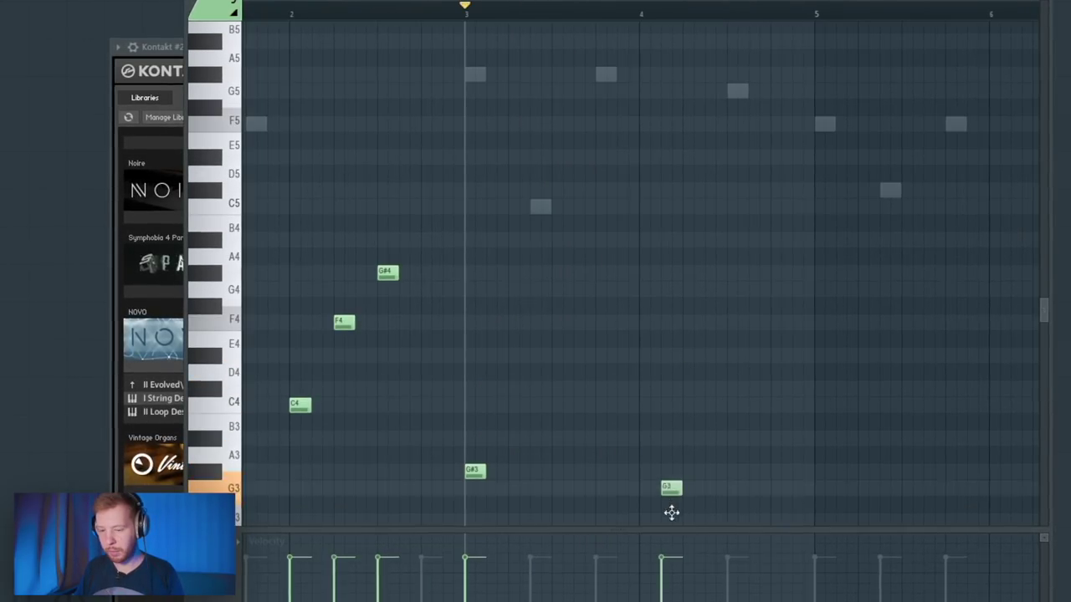
left_click_drag(671, 513, 647, 500)
scroll(645, 447, "right", 2)
scroll(581, 444, "down", 1)
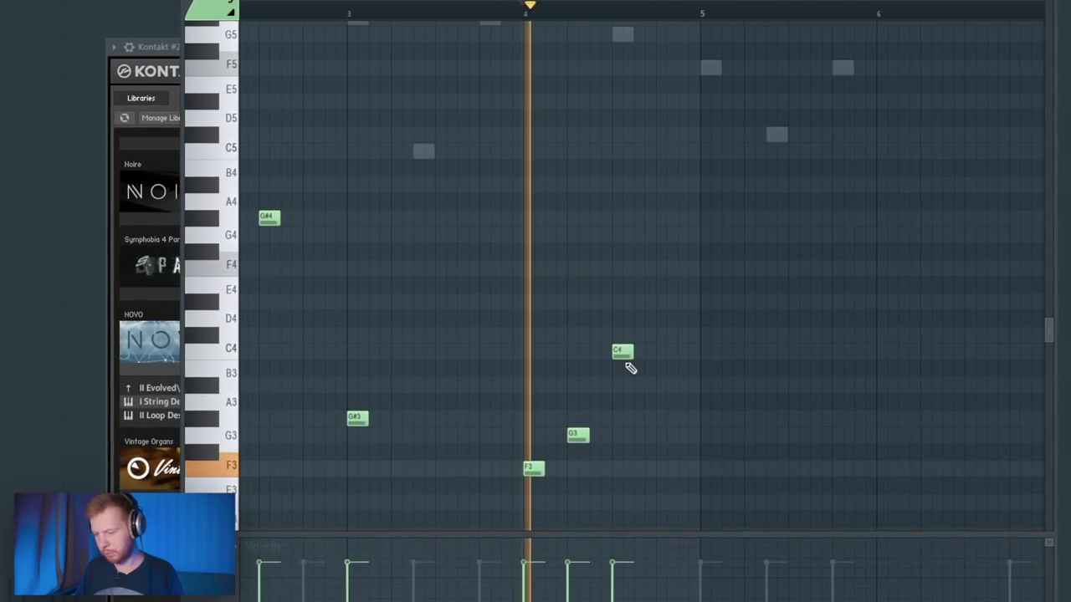
Raise the G3 in bar 4 to G#3, drop the C4 to G#2 and add a new C4 after it
key("space")
key("space")
scroll(628, 368, "right", 2)
scroll(628, 369, "up", 1)
left_click_drag(527, 360, 519, 486)
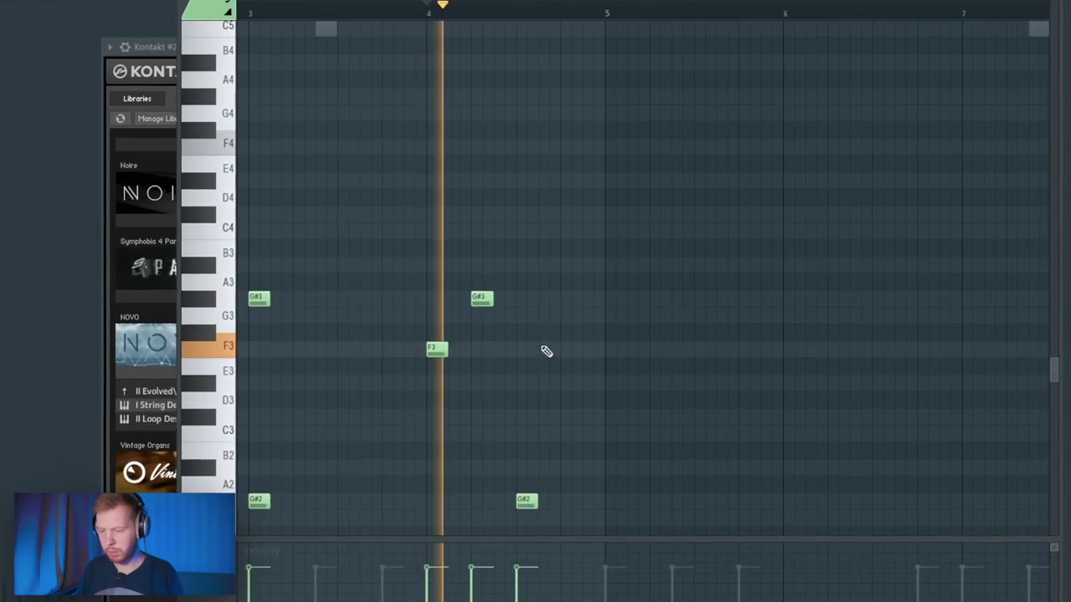
left_click(569, 232)
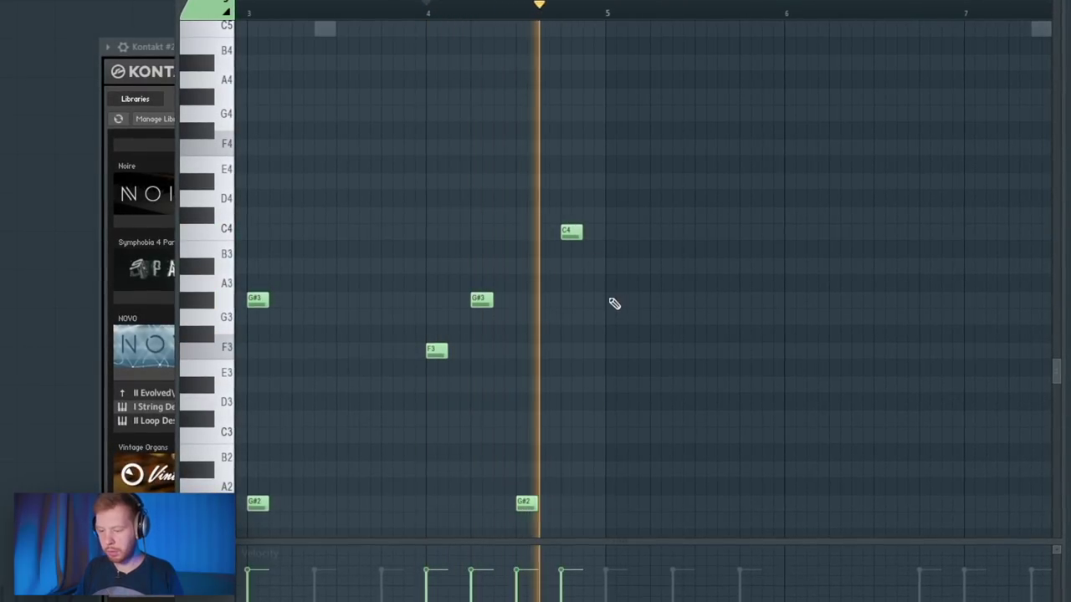
Lower the G#2 note in bar 4 to G2 and close the piano roll
scroll(596, 359, "down", 3)
scroll(595, 360, "left", 1)
left_click_drag(553, 383, 553, 401)
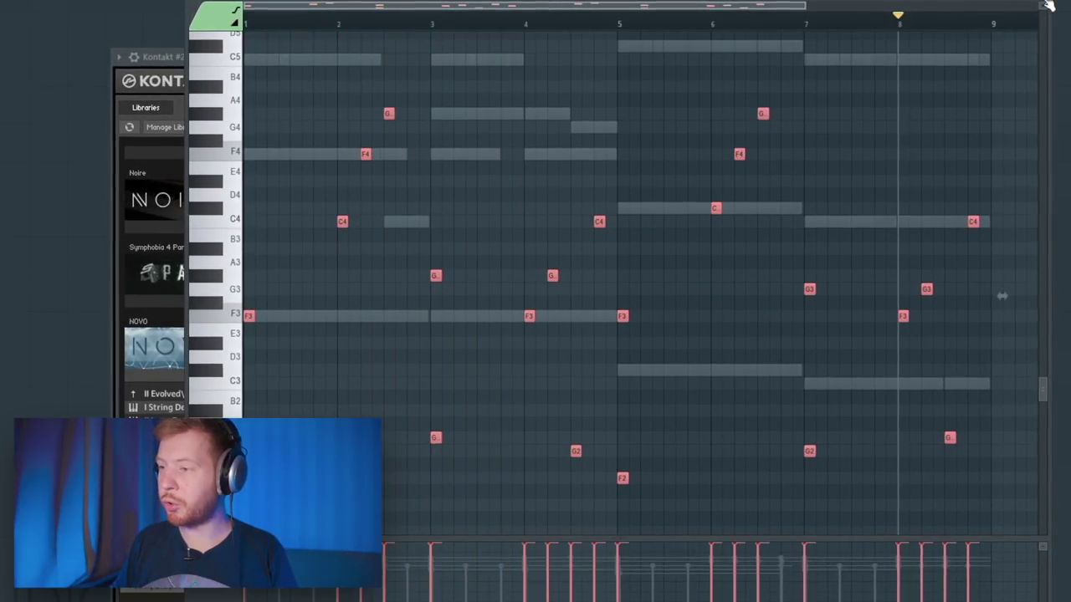
left_click(1048, 5)
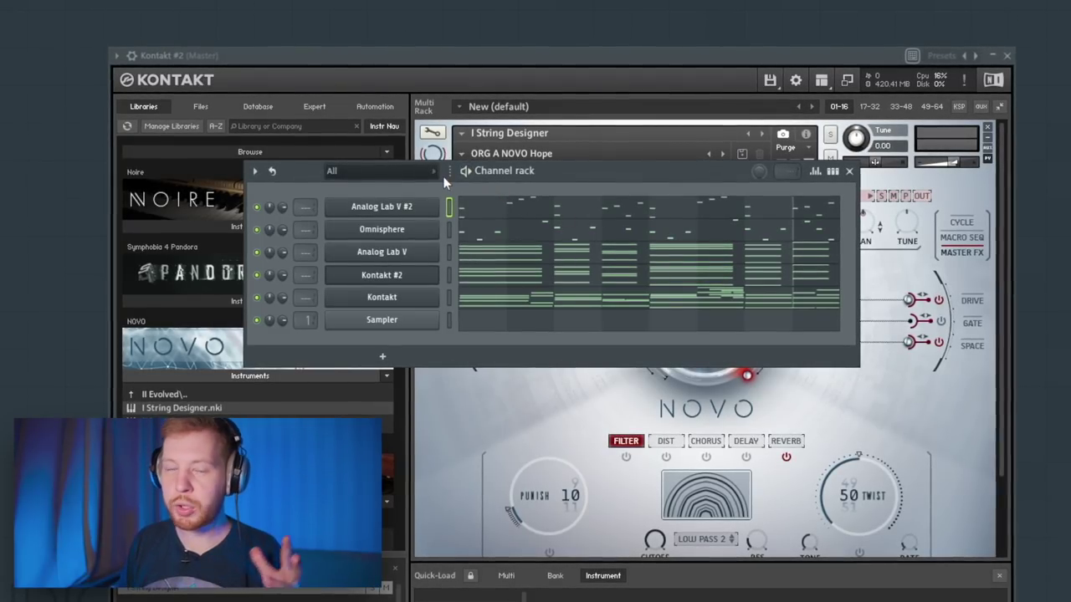
Insert a Serum channel and load the LD - Night preset from the Adapt Vol. 2 - Serum Preset Bank
right_click(417, 224)
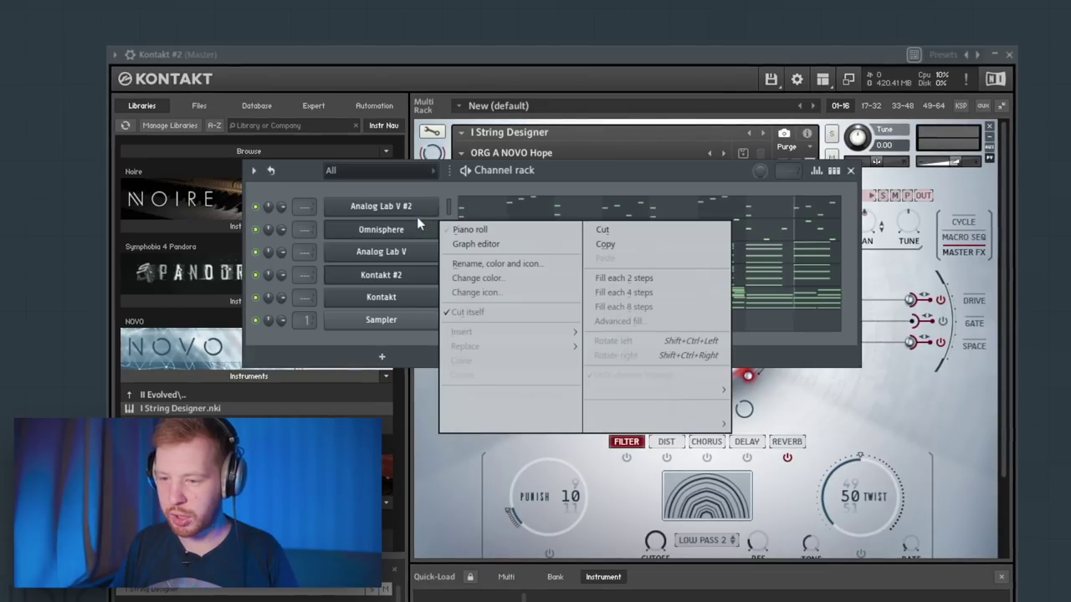
mouse_move(485, 309)
key("Down")
key("Down")
key("Down")
key("Down")
key("Down")
key("Down")
key("Down")
key("Down")
key("Down")
key("Down")
key("Down")
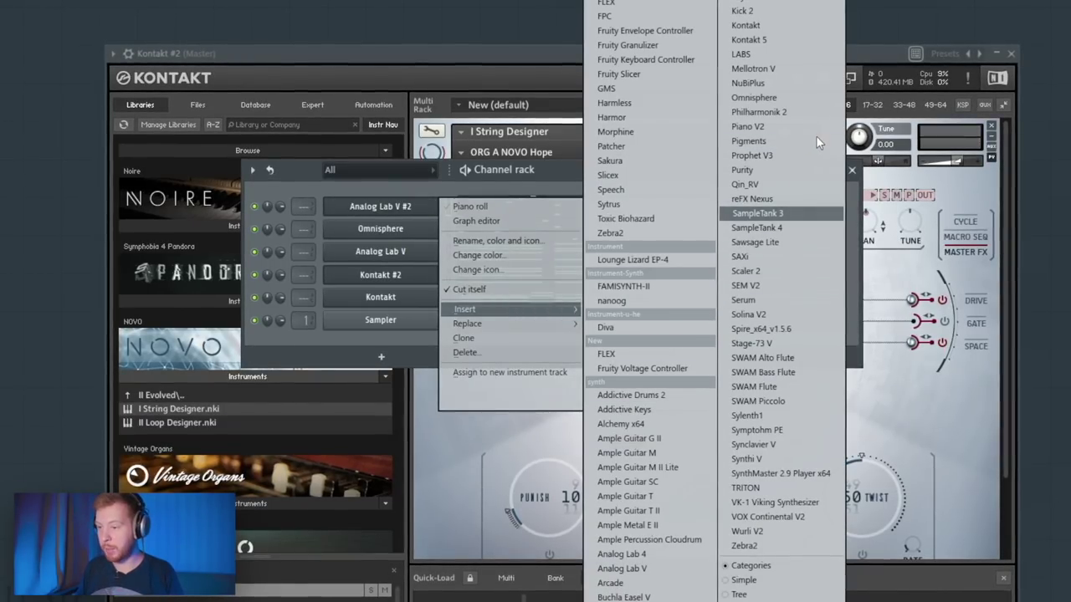
key("Return")
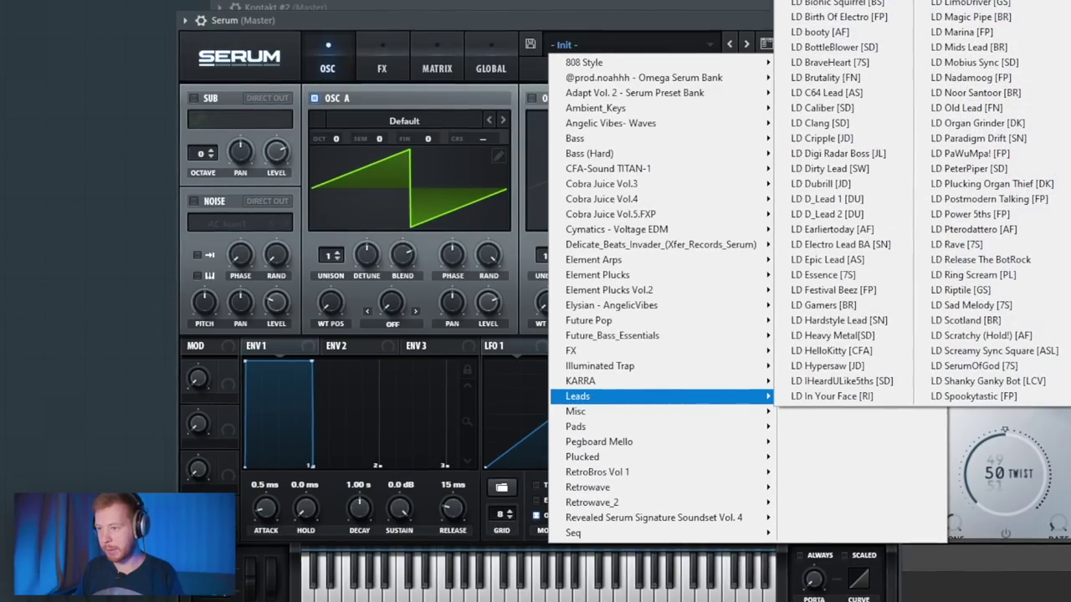
mouse_move(694, 93)
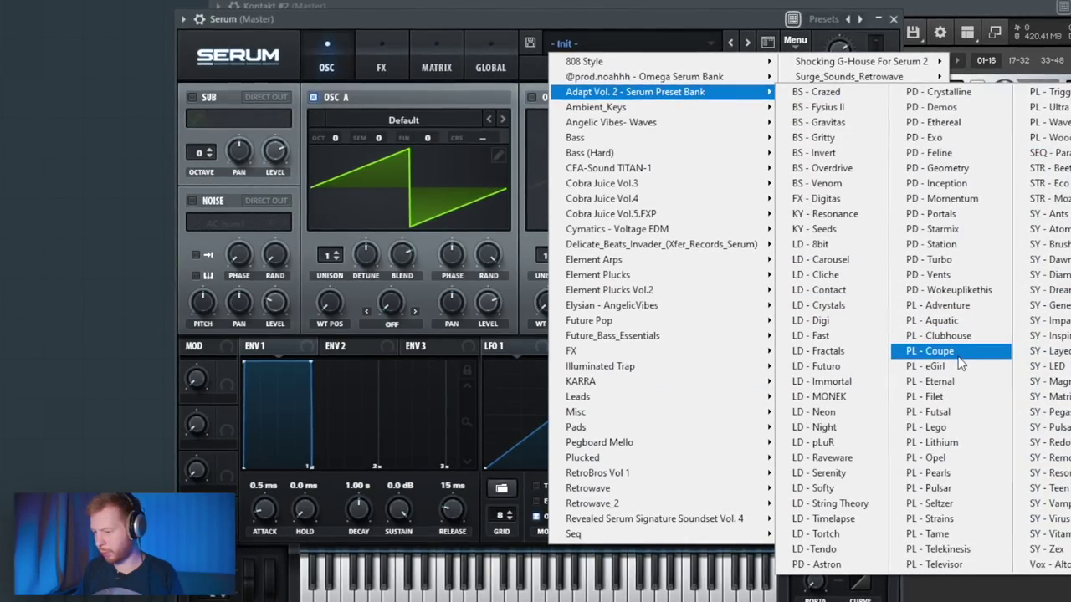
left_click(814, 427)
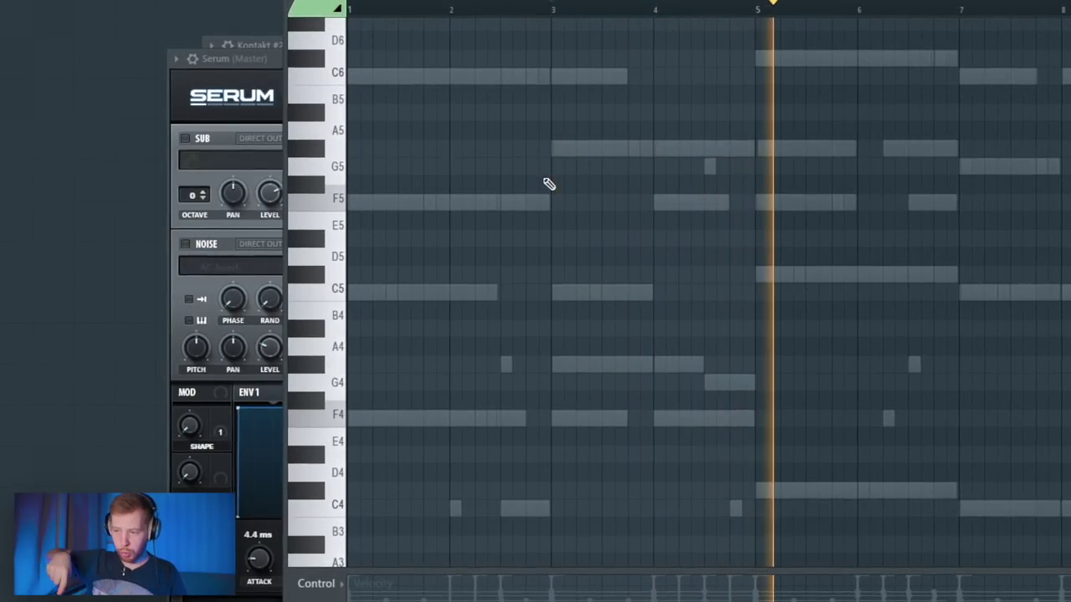
Place a short C6 note in the middle of bar 4 and an F5 note at the start of bar 5
scroll(685, 128, "up", 2)
left_click(686, 127)
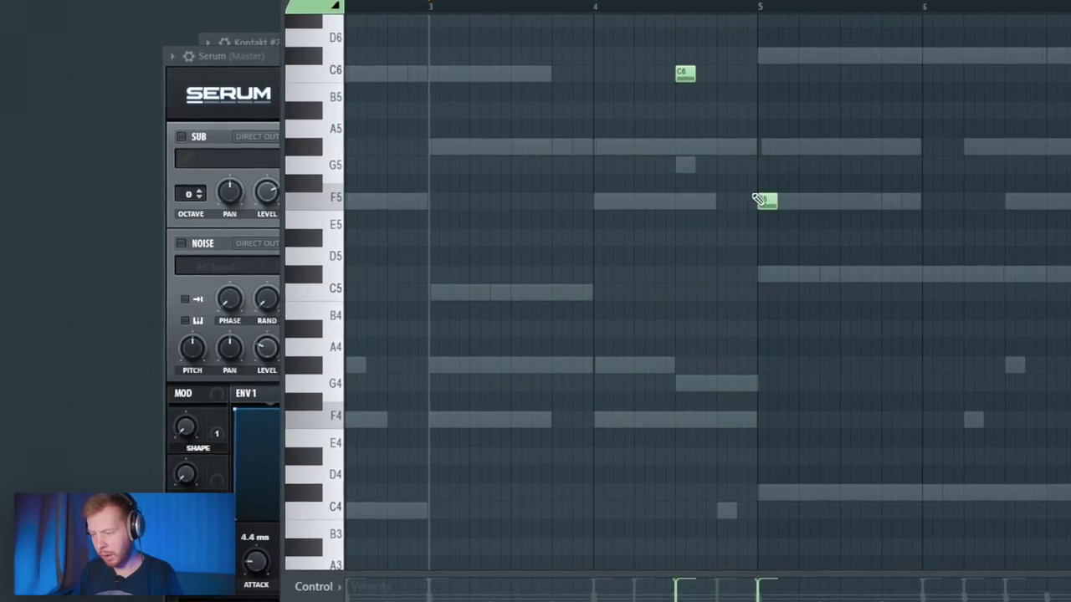
scroll(686, 79, "up", 1)
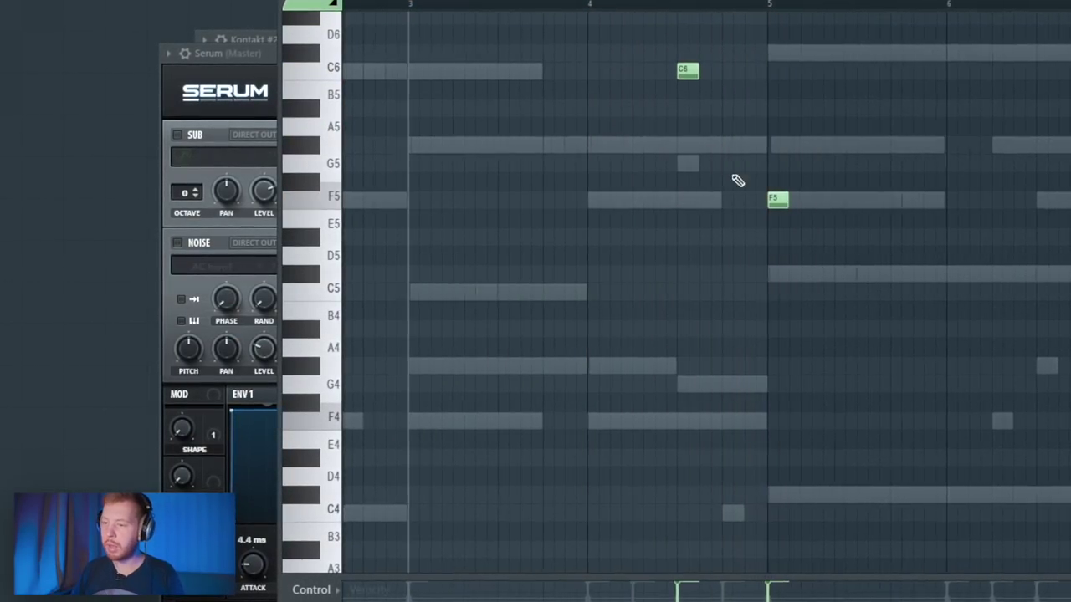
Add a G#4 note starting just before the C6 in bar 4 and lengthen the C6
scroll(738, 181, "up", 1)
left_click(603, 255)
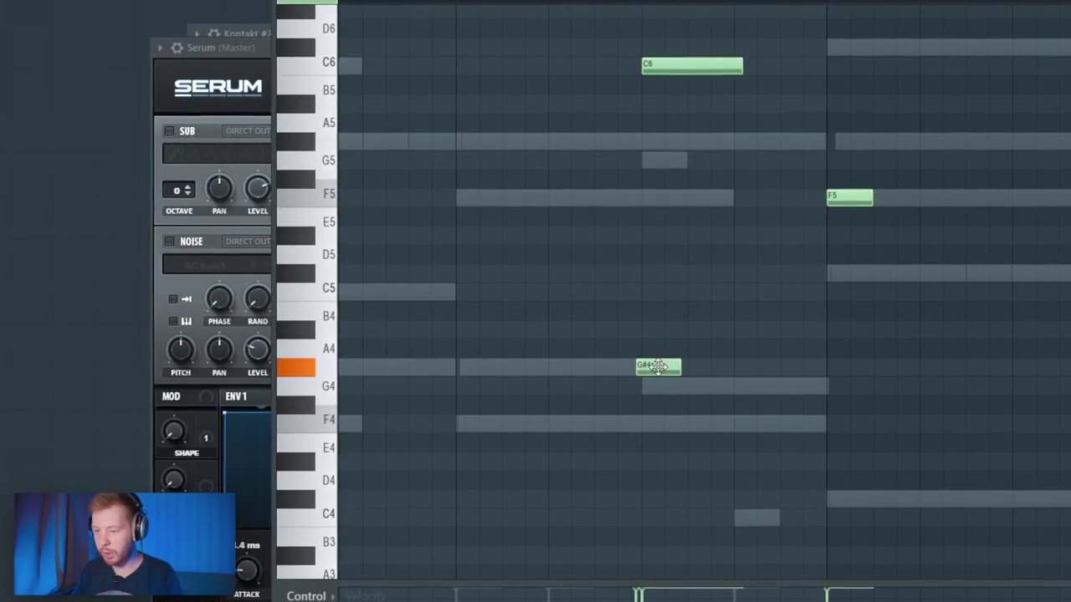
key("space")
left_click_drag(742, 65, 758, 64)
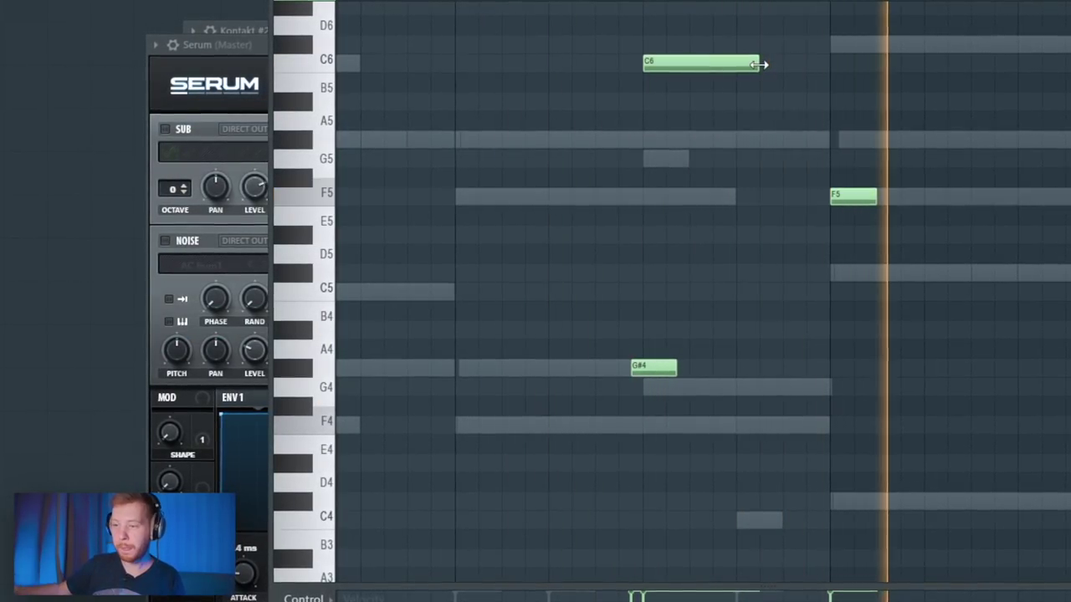
Copy the C6 and G#4 lead notes from bar 4 into bar 8 of the Serum lead
key("F6")
left_click(477, 206)
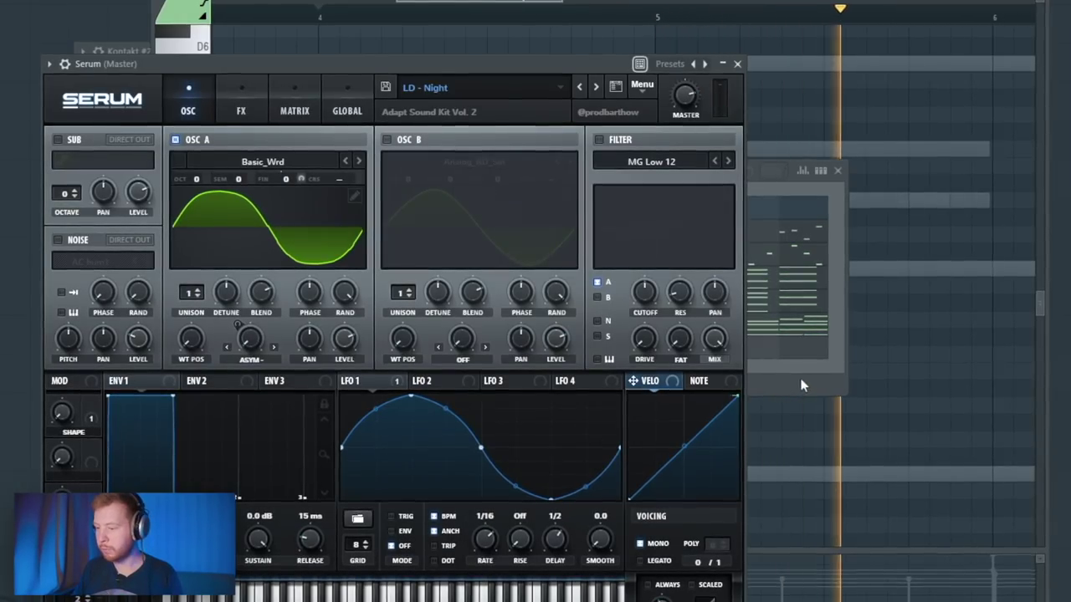
key("F6")
left_click(676, 216)
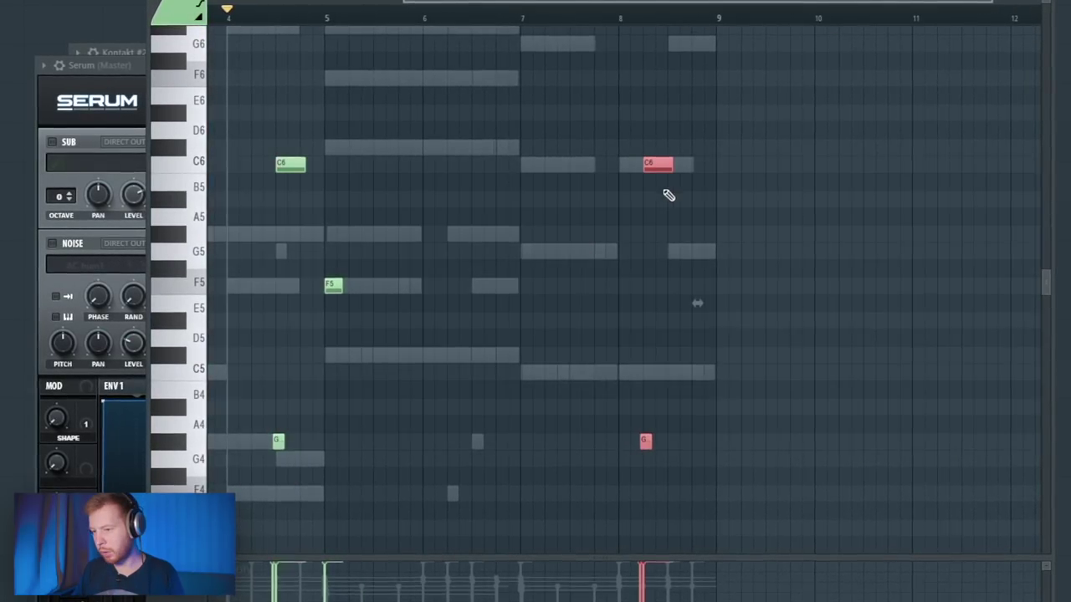
Rework the copied lead notes in bar 8 into G4, G5 and C5, and add a closing G4
scroll(461, 19, "up", 4)
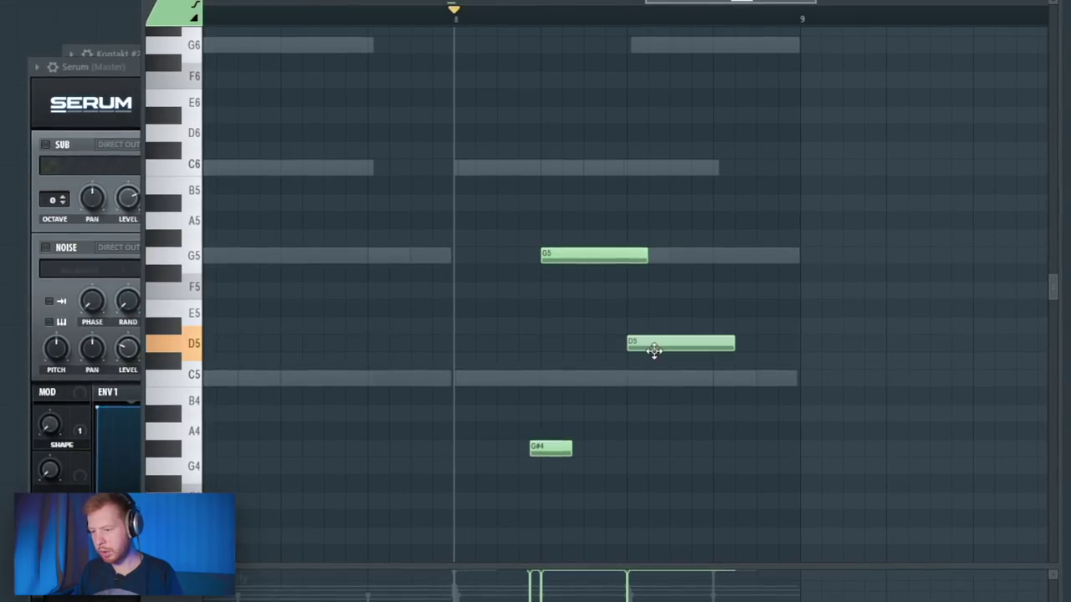
left_click(758, 433)
left_click_drag(744, 461, 738, 478)
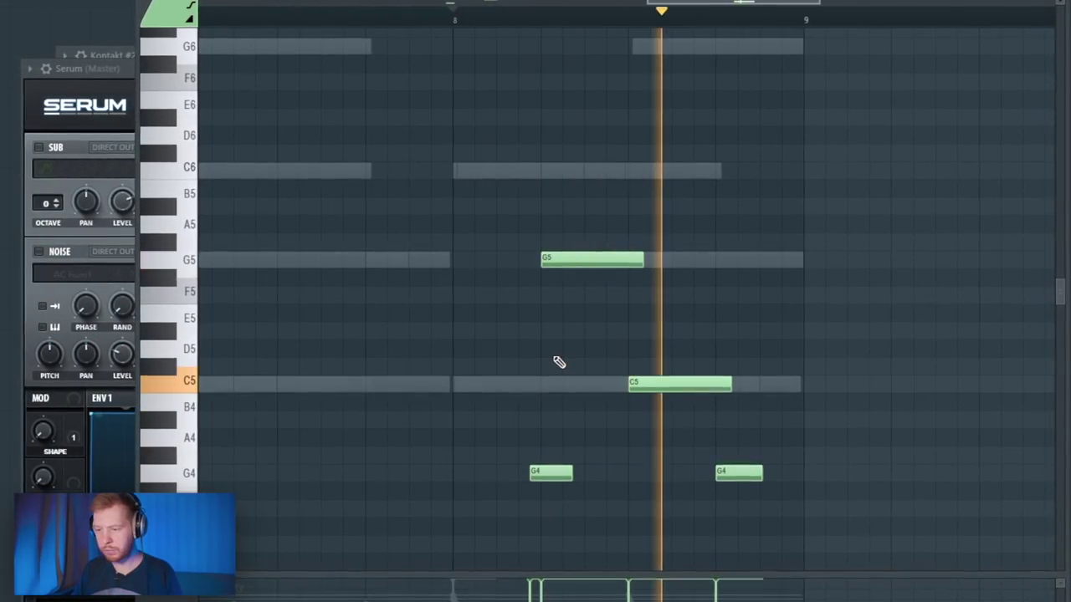
scroll(532, 350, "down", 4)
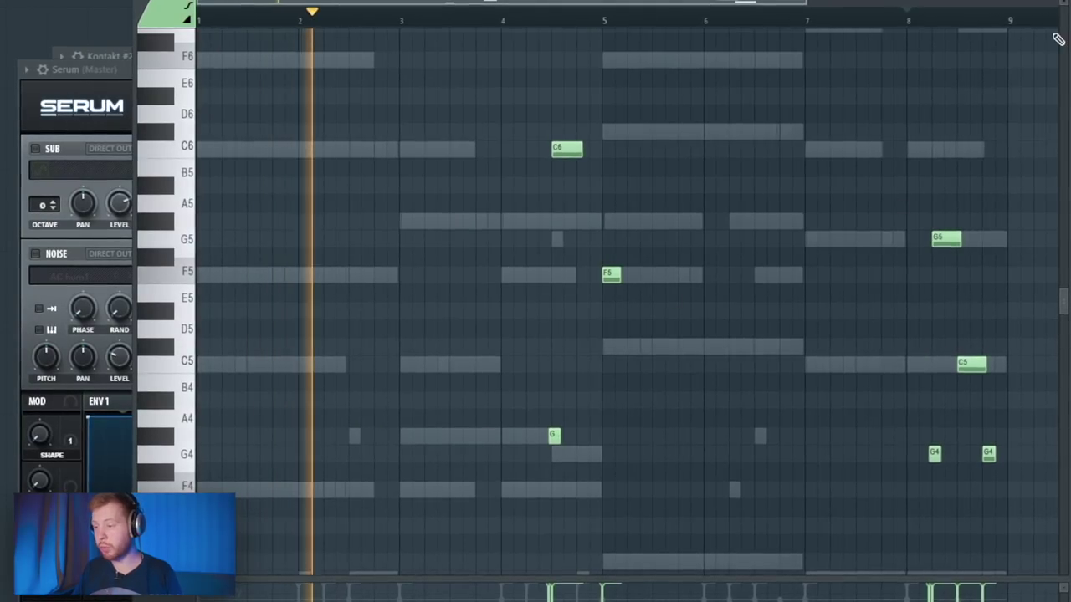
Insert another Serum channel
key("F7")
right_click(393, 222)
mouse_move(436, 332)
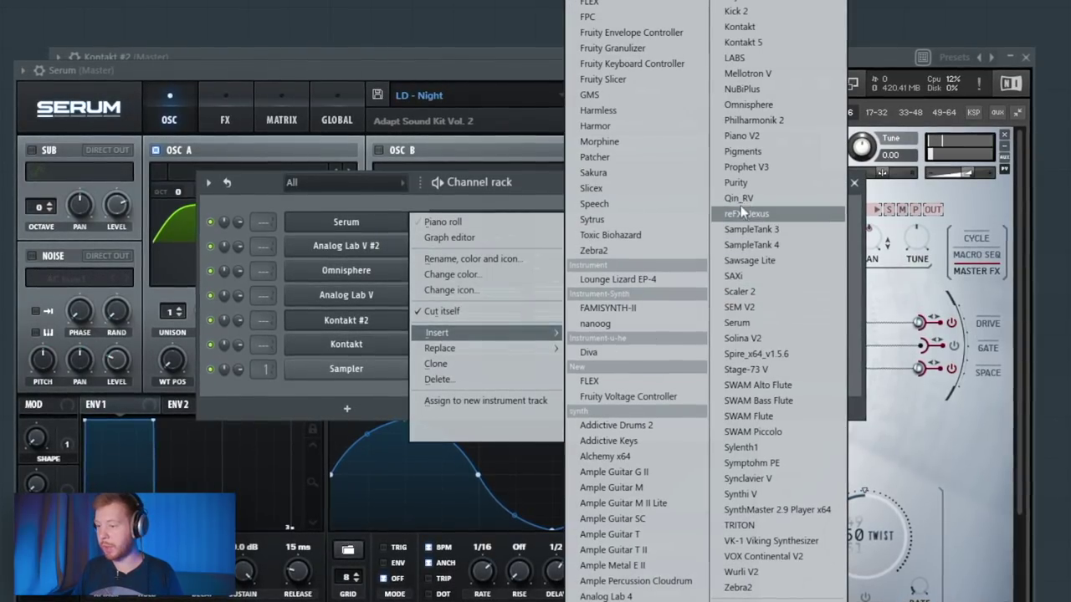
left_click(737, 322)
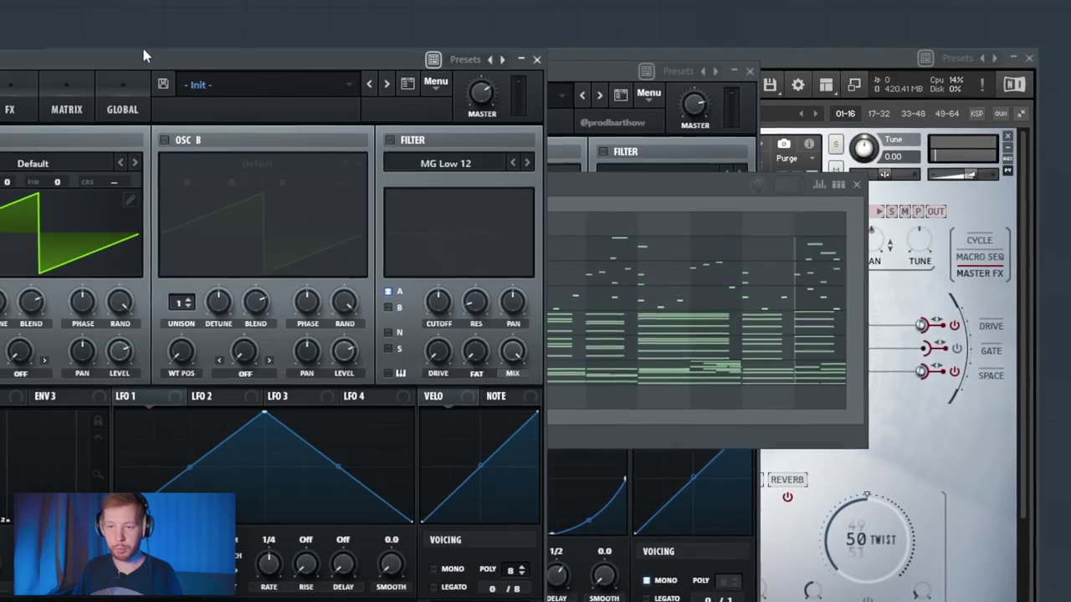
Write a bass line: F4 in bars 1–2, G#4 in 3, C5 and G#4 in 4, C#4 in 5–6, C5 in 7, G4 and C5 in 8
left_click(495, 227)
left_click(279, 224)
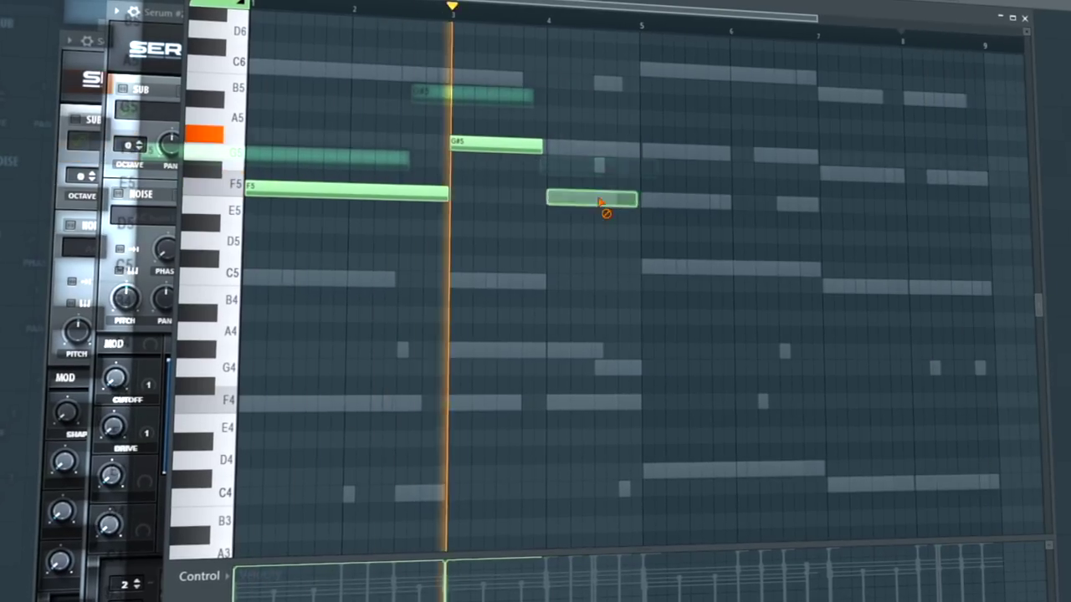
left_click(552, 79)
left_click_drag(633, 266, 808, 266)
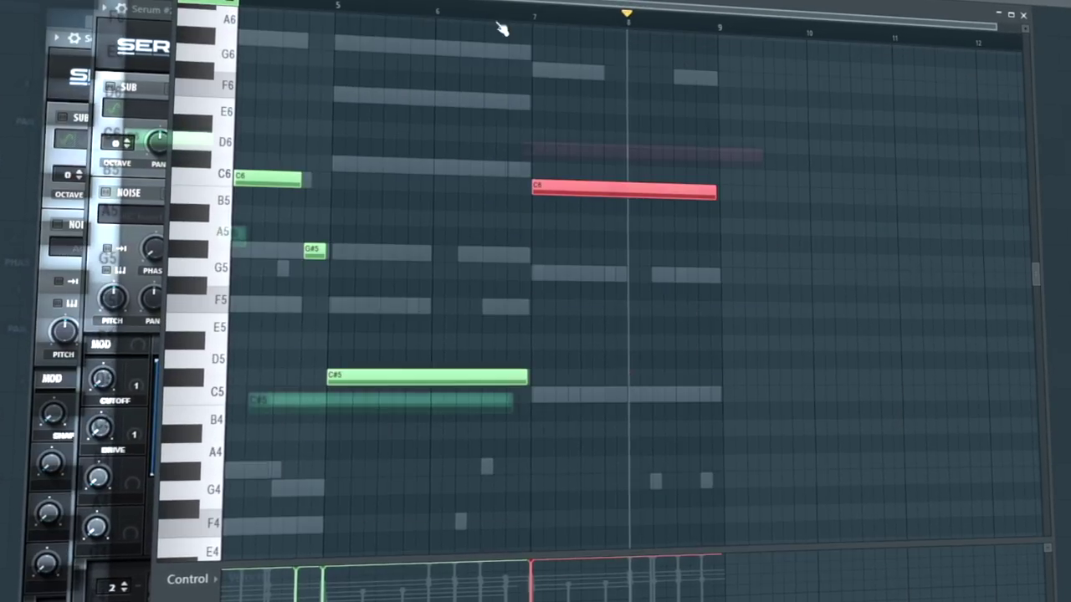
left_click(627, 270)
left_click(674, 191)
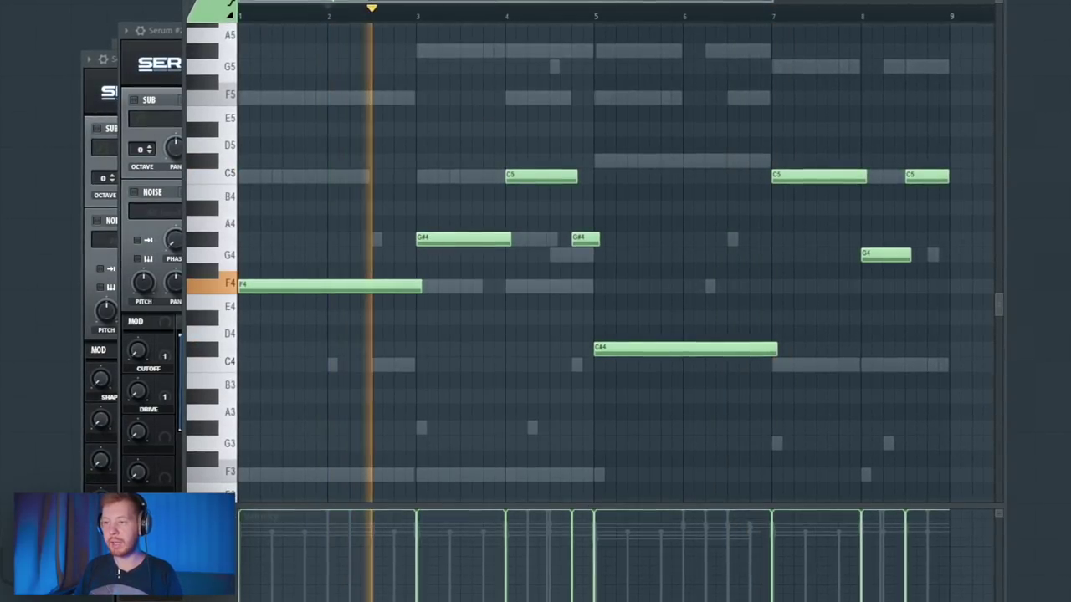
Name the instruments piano, string, pad, bell analog, bell mallet, add lead and bass, and balance their mixer levels
key("space")
key("F6")
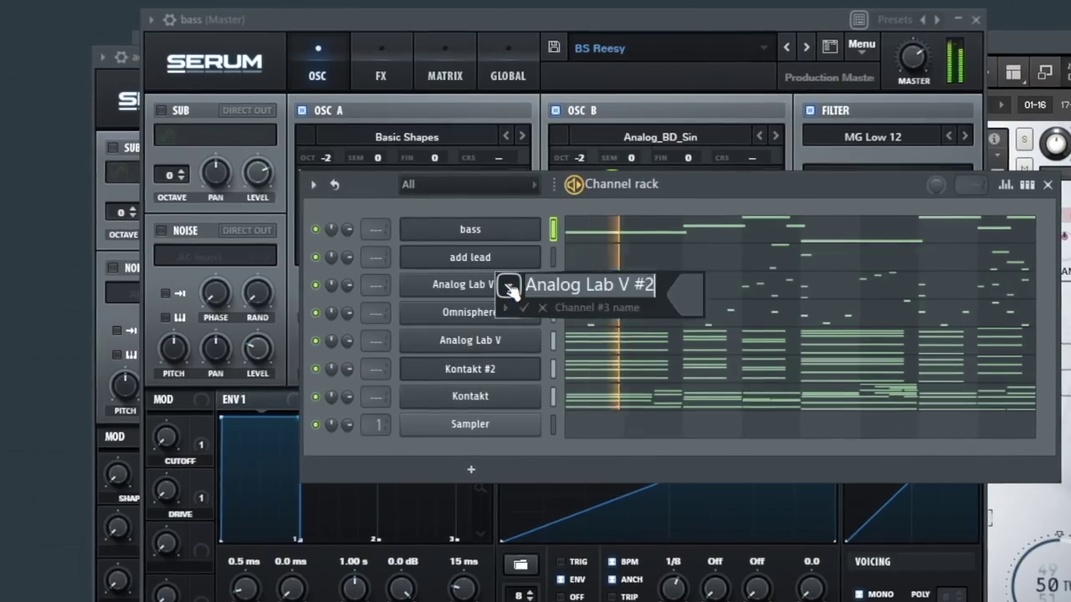
type("pa")
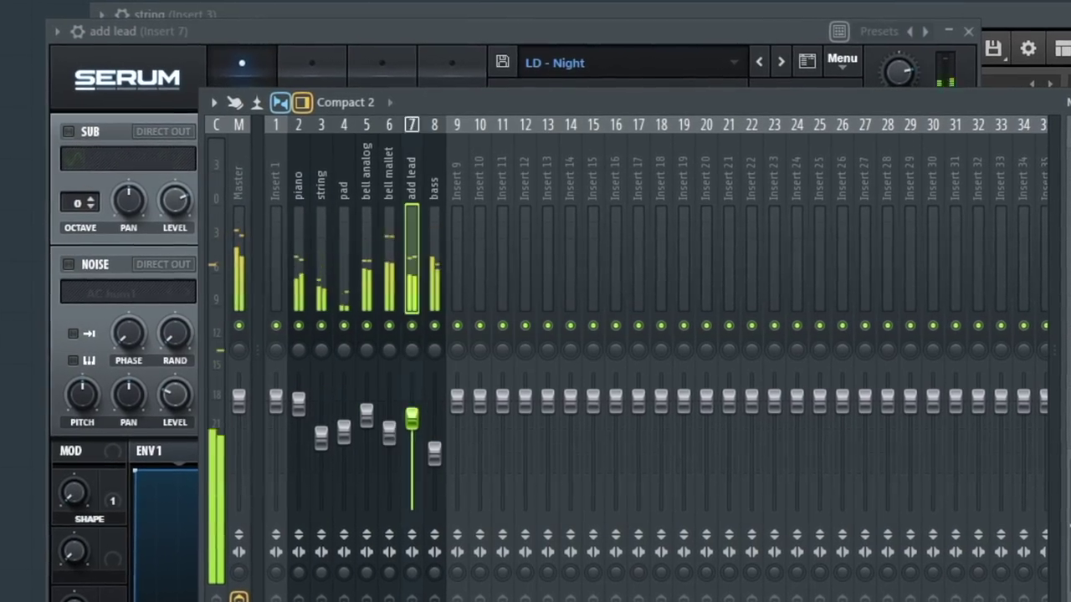
left_click(343, 431)
left_click(435, 435)
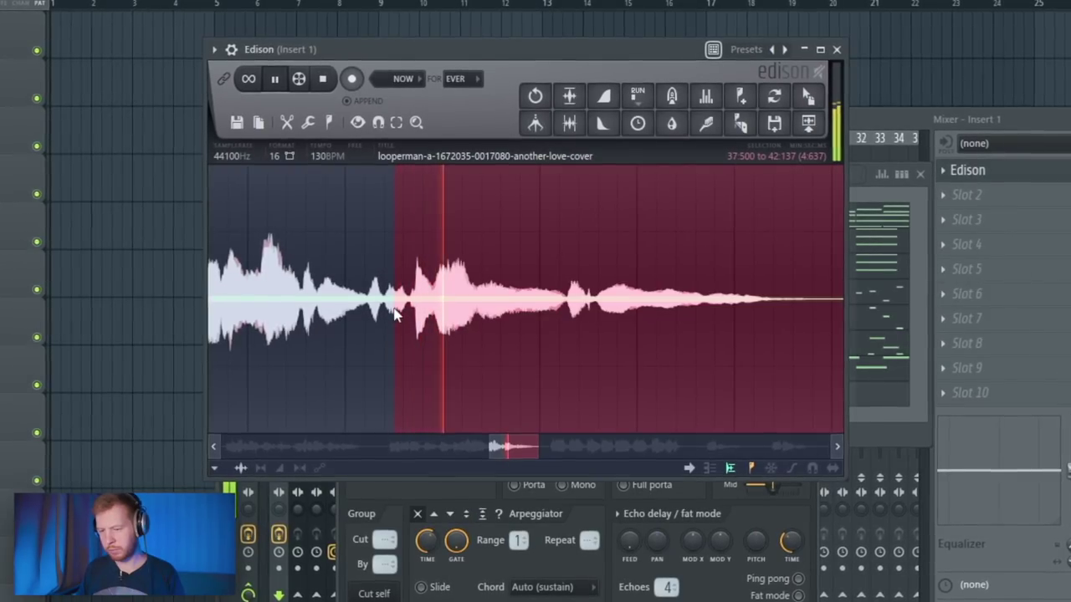
Select two vocal phrases of the another-love-cover acapella in Edison and place them as clips in the playlist
scroll(607, 317, "down", 2)
left_click_drag(604, 307, 610, 304)
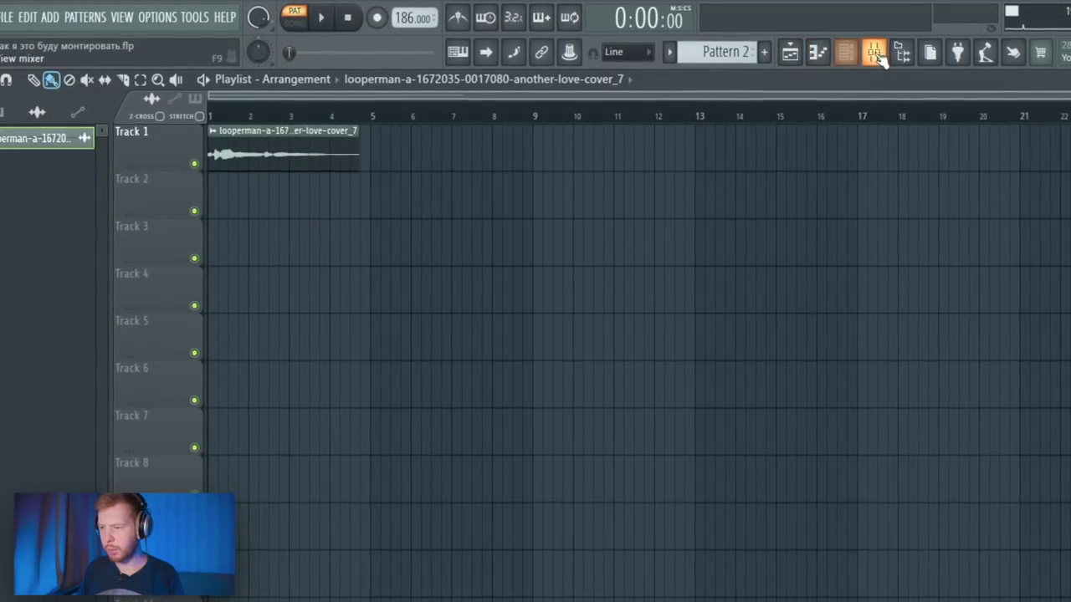
left_click(873, 53)
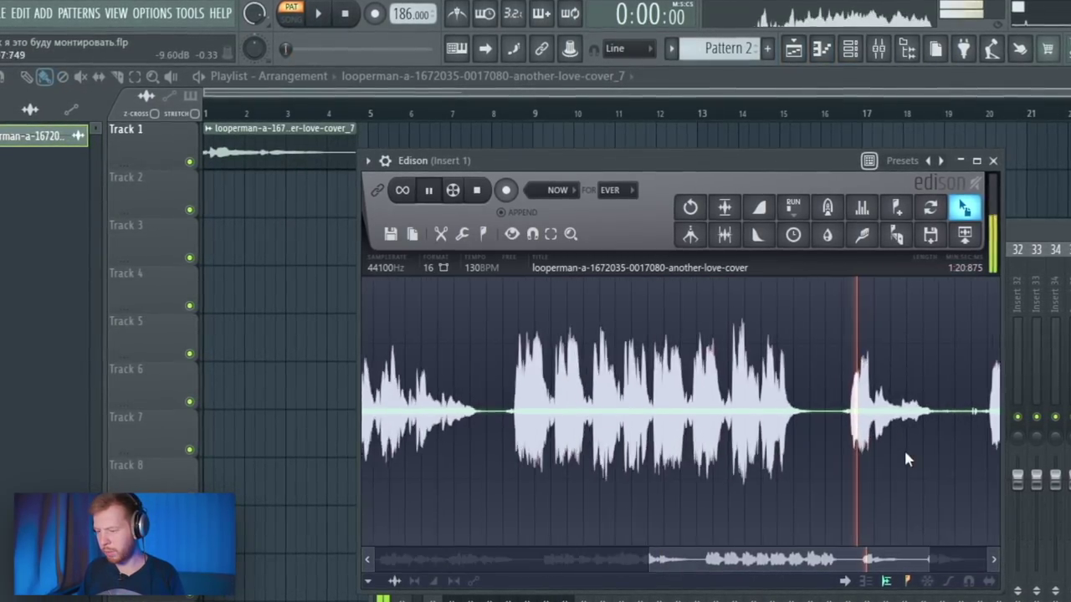
scroll(908, 459, "up", 3)
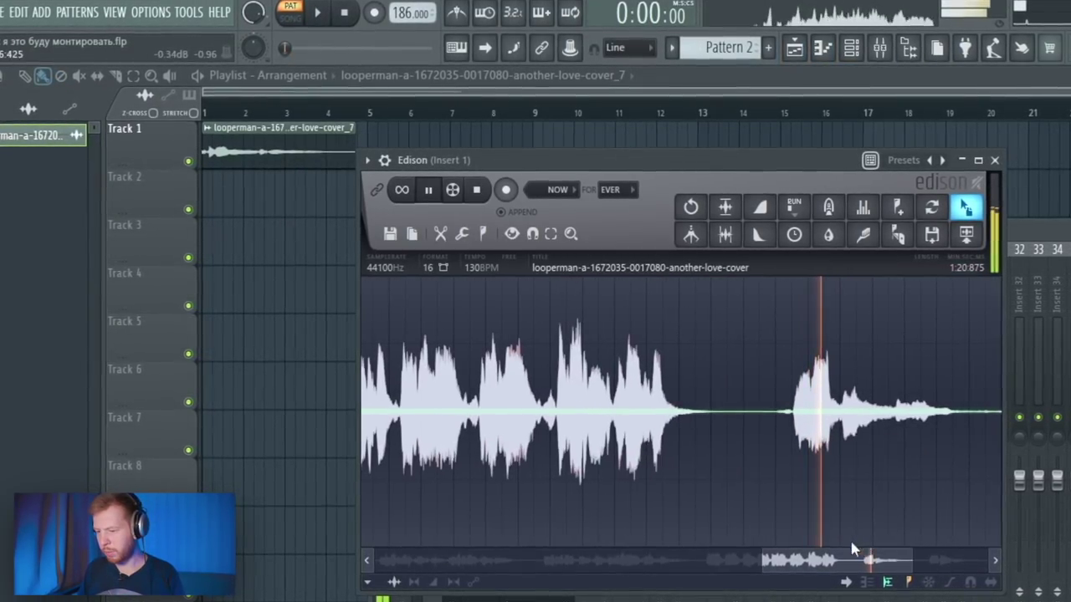
left_click_drag(526, 468, 1017, 467)
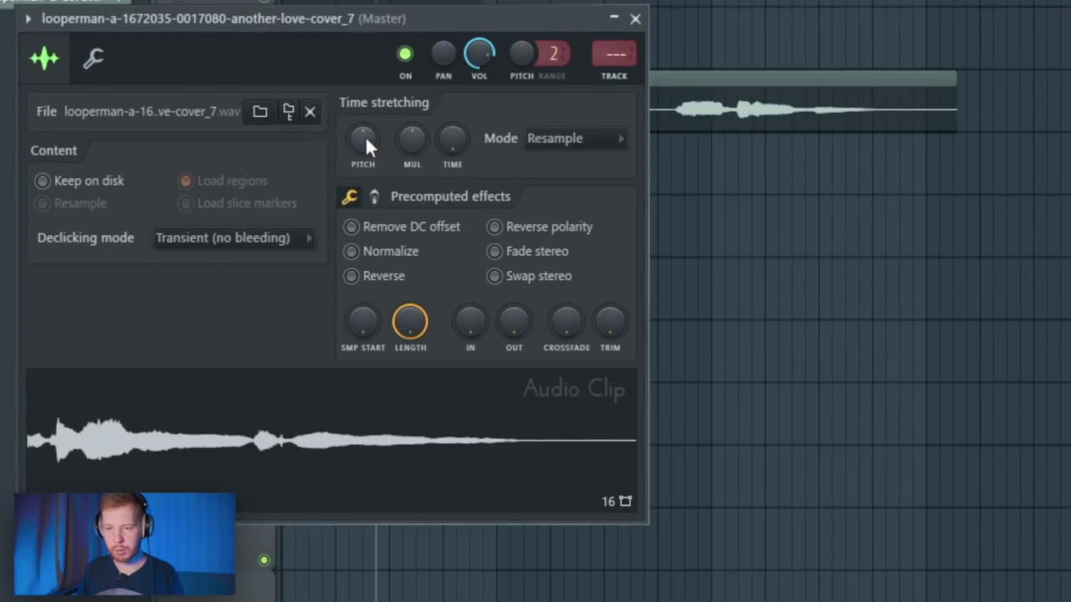
Lower the pitch of the another-love-cover_7 clip, and place Pattern 2 on Track 4 from bar 1 under the vocal
left_click_drag(365, 142, 364, 176)
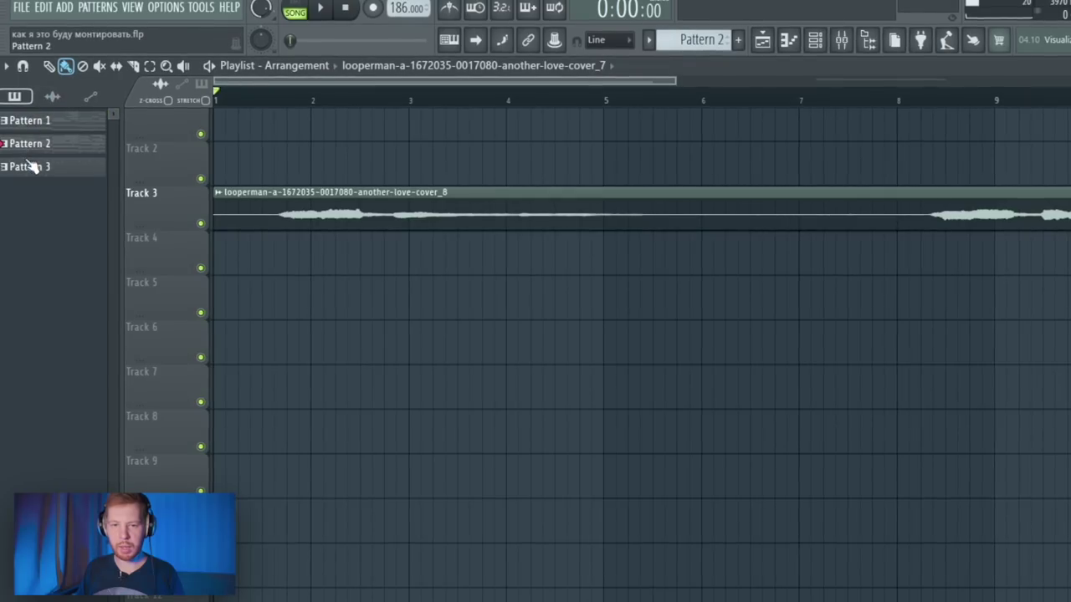
left_click_drag(436, 266, 332, 267)
key("space")
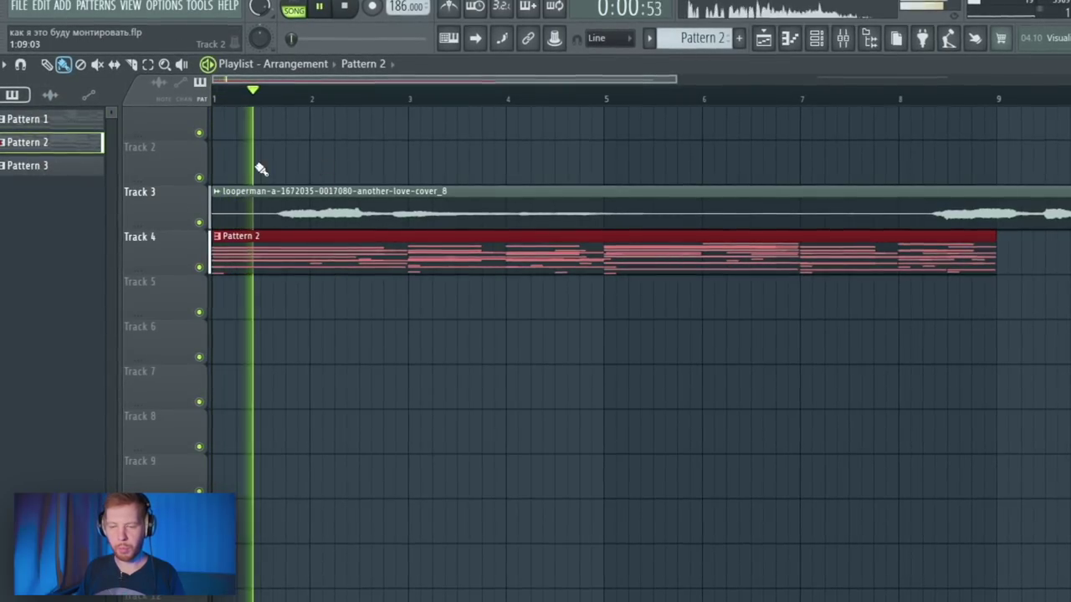
scroll(409, 134, "up", 2)
key("space")
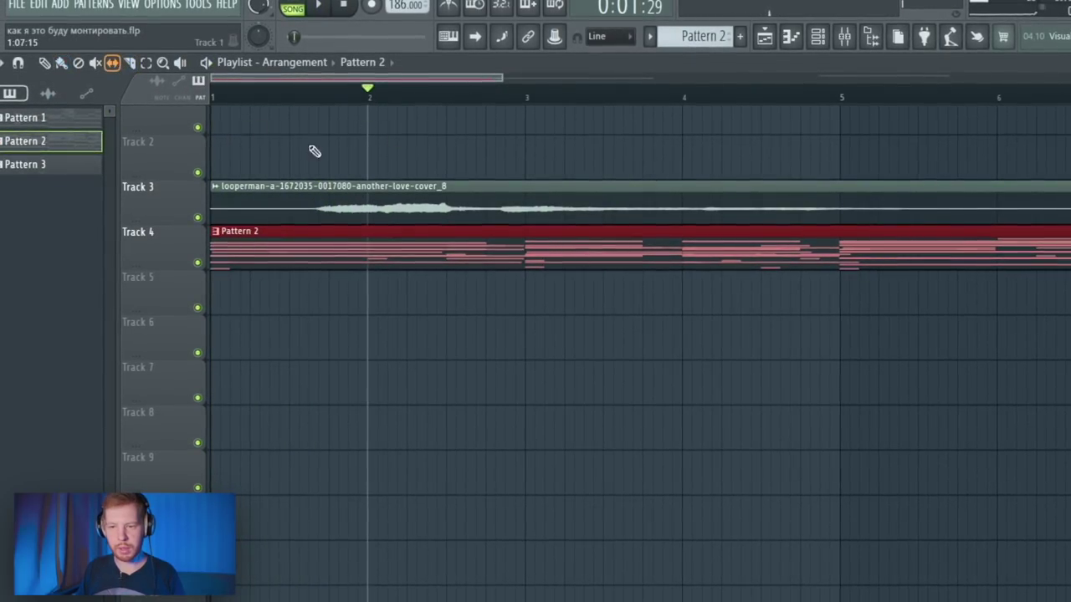
Shift the vocal clip on Track 3 slightly later in bar 1 and play it against the pattern
left_click_drag(376, 207, 407, 208)
key("space")
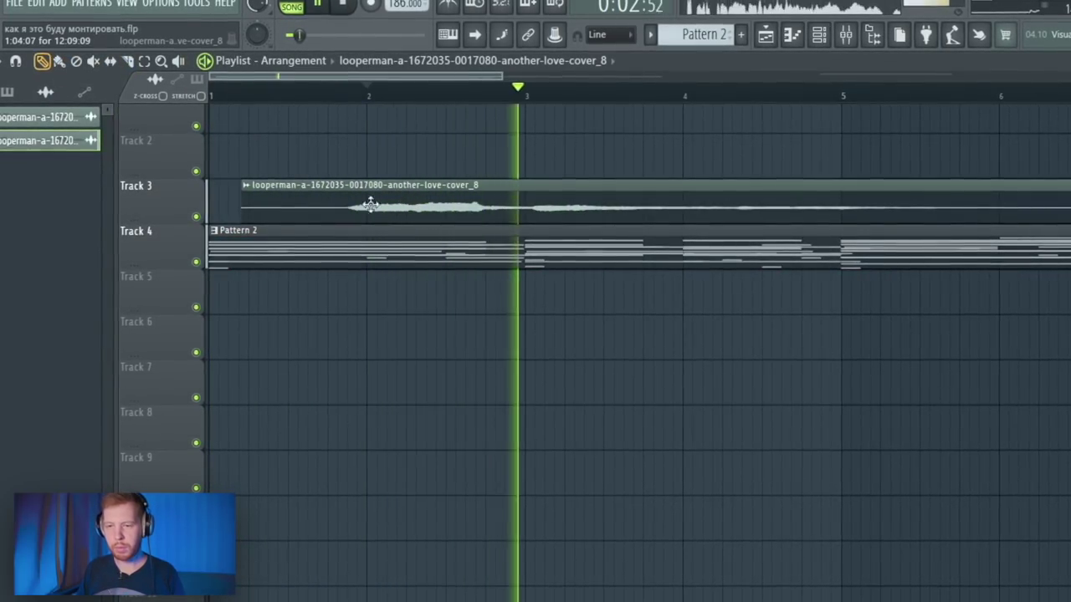
key("space")
Set the declicking mode of the another-love-cover_8 clip to Smooth (bleeding) and close its settings
double_click(268, 193)
left_click(177, 336)
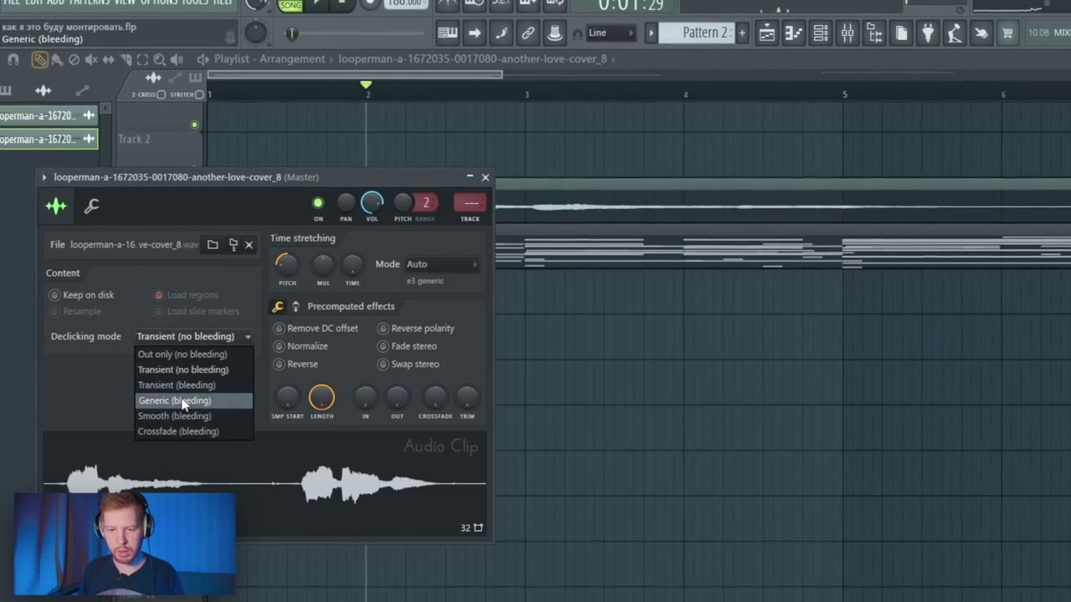
left_click(183, 401)
left_click(210, 337)
left_click(179, 416)
left_click(370, 124)
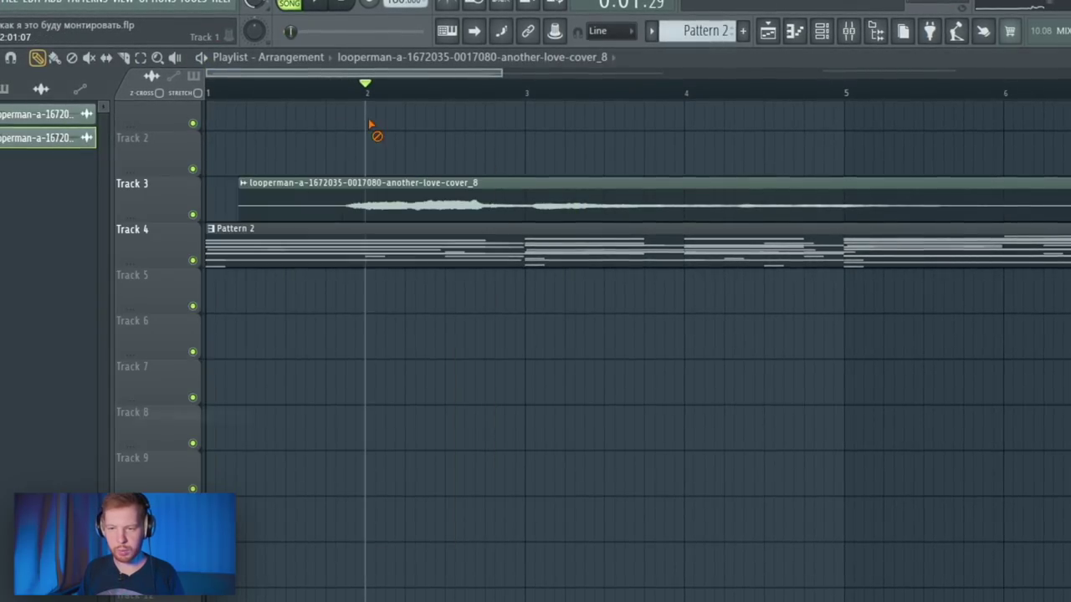
Trim the silence before the first vocal phrase on Track 3 and align its start with bar 2
scroll(368, 217, "up", 3)
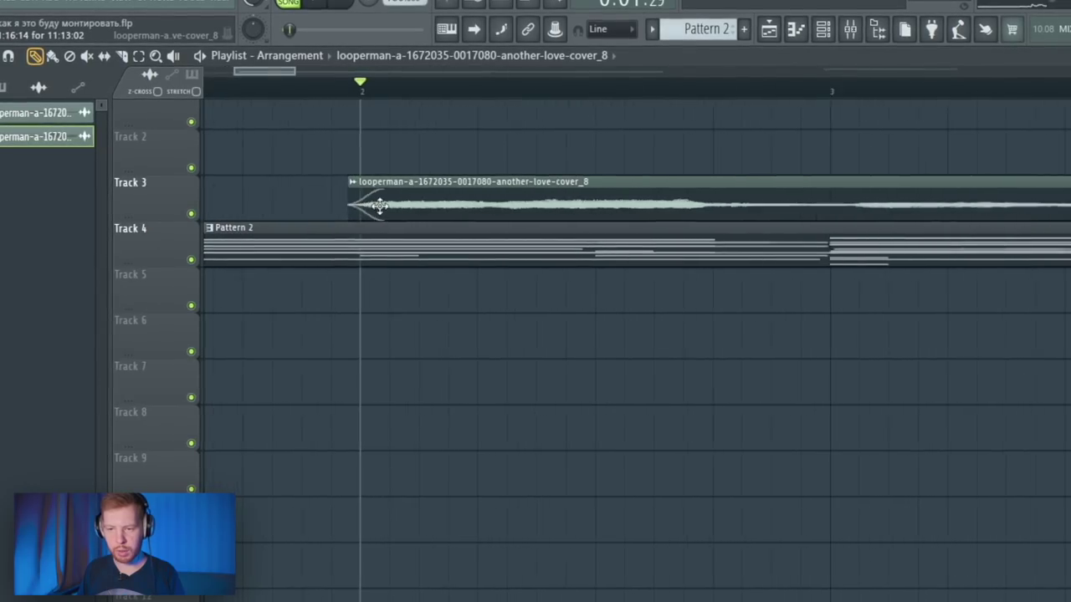
key("space")
scroll(343, 207, "down", 3)
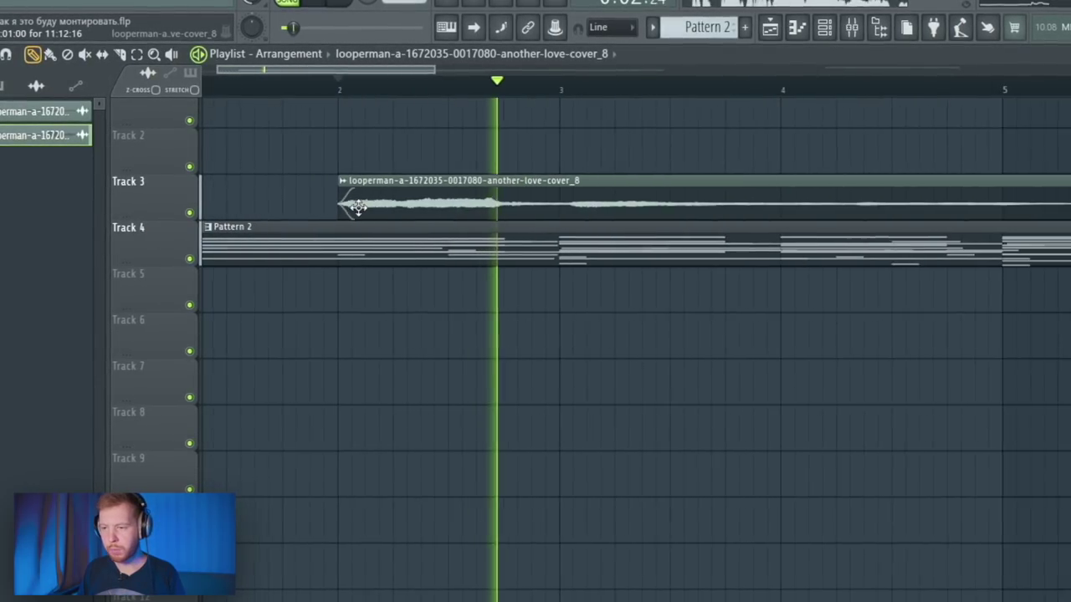
Slice the first vocal phrase into four pieces and fit them to the beat so they end at bar 5
key("space")
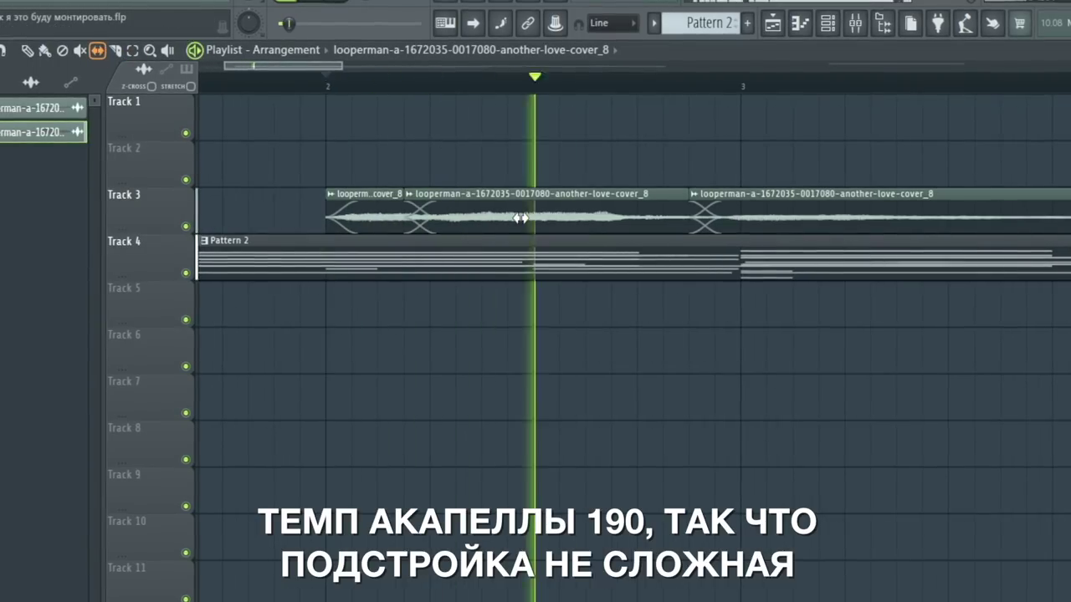
key("space")
scroll(598, 382, "down", 3)
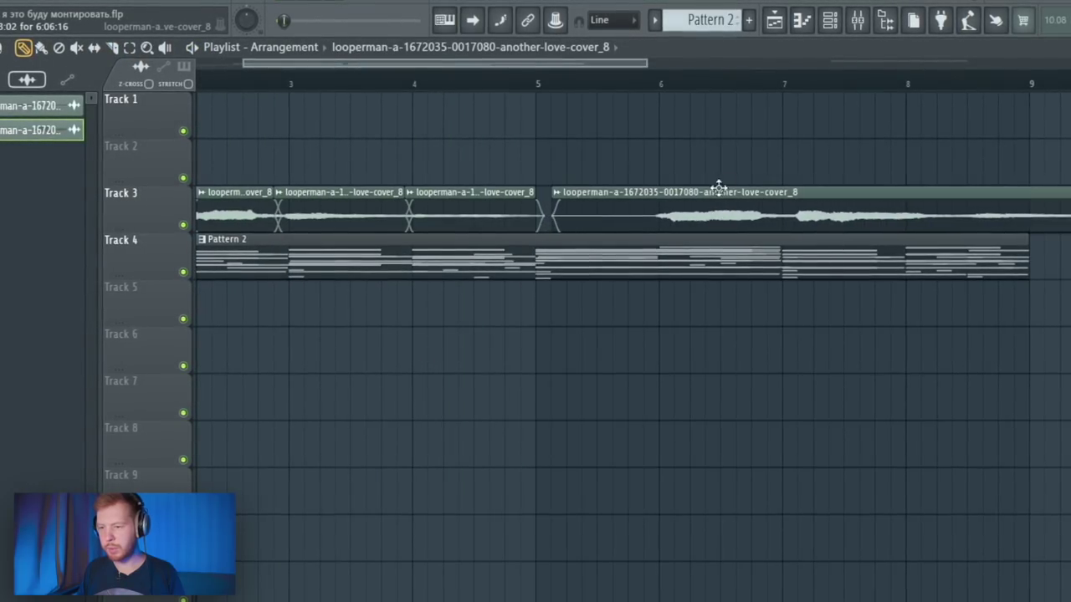
Trim the second vocal phrase and align its start with bar 6, checking it against the pattern
key("space")
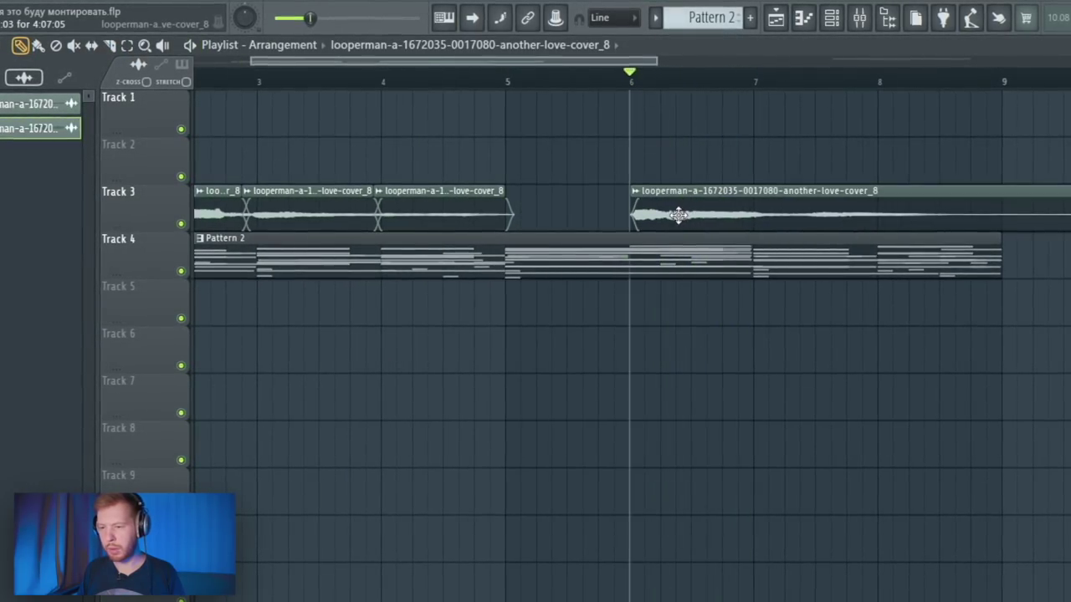
scroll(686, 203, "up", 3)
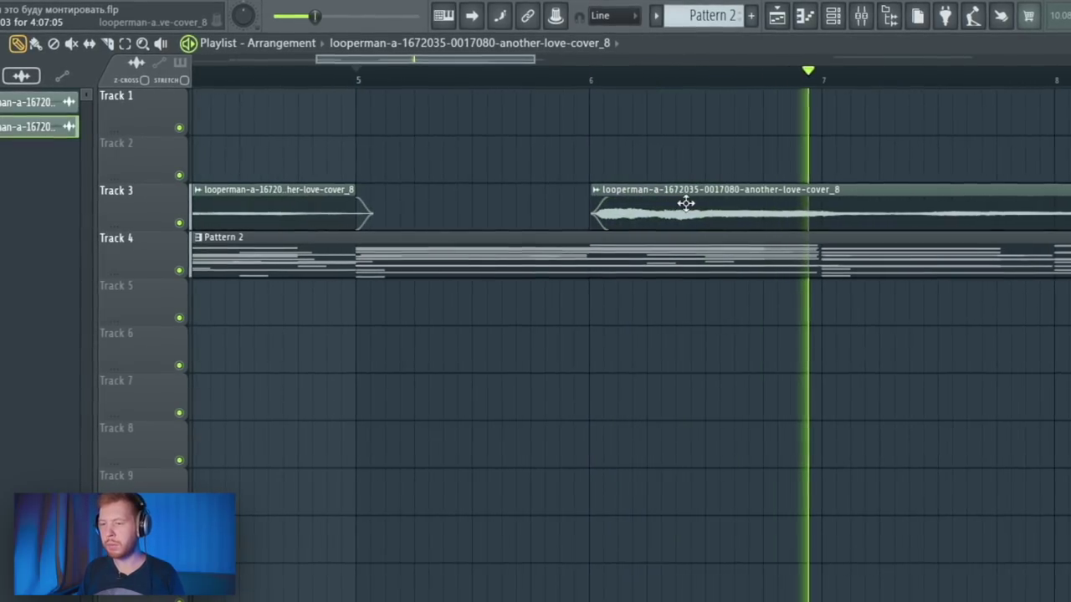
key("space")
key("space")
Slice the second vocal phrase into five pieces and fit them to the beat so they end at bar 9
key("space")
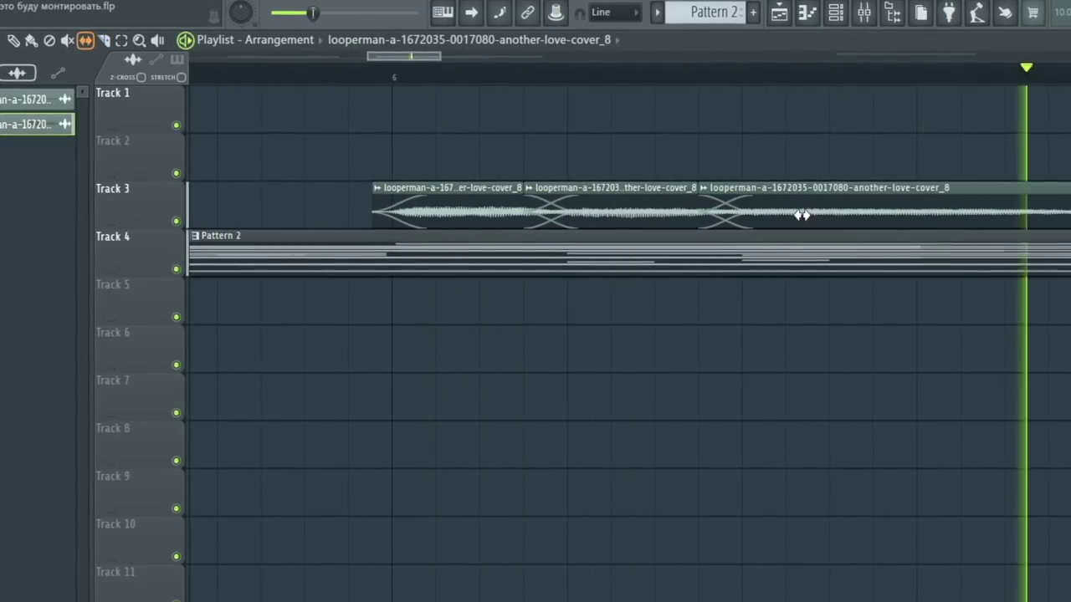
scroll(853, 163, "down", 3)
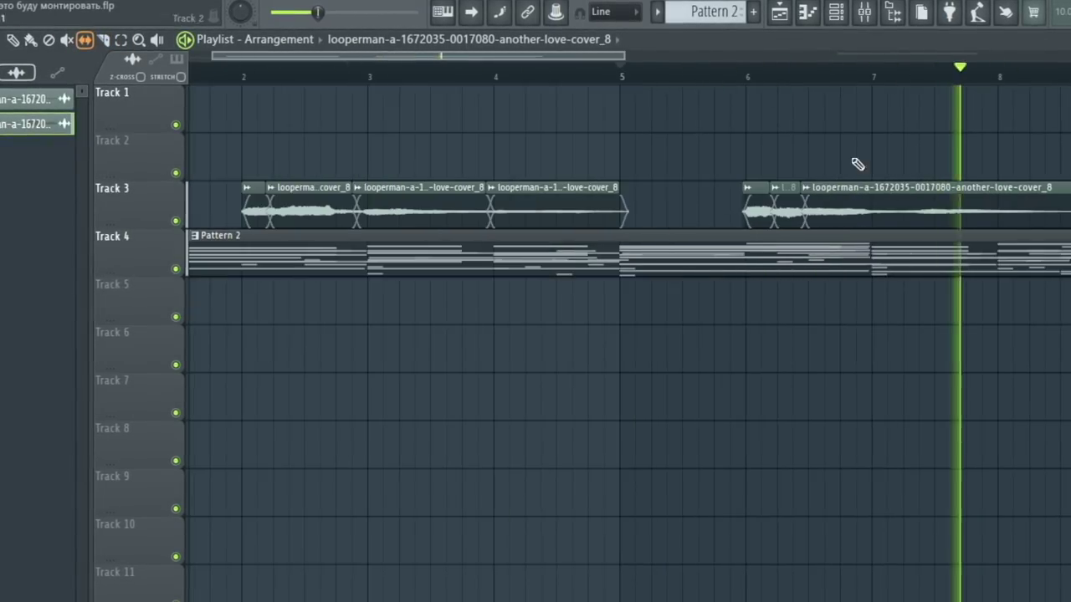
scroll(342, 175, "up", 2)
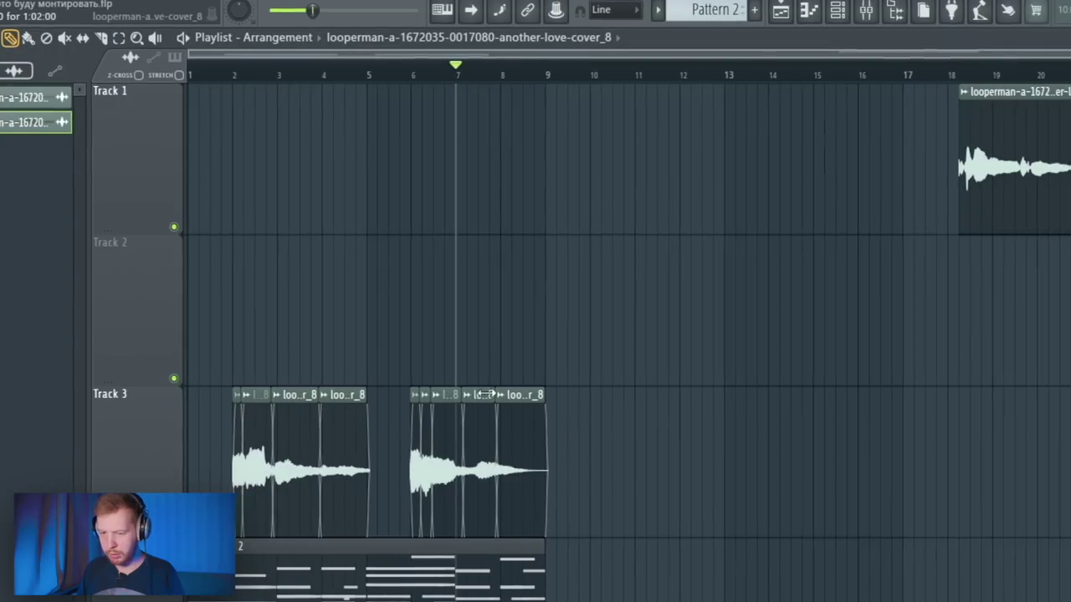
scroll(536, 335, "down", 2)
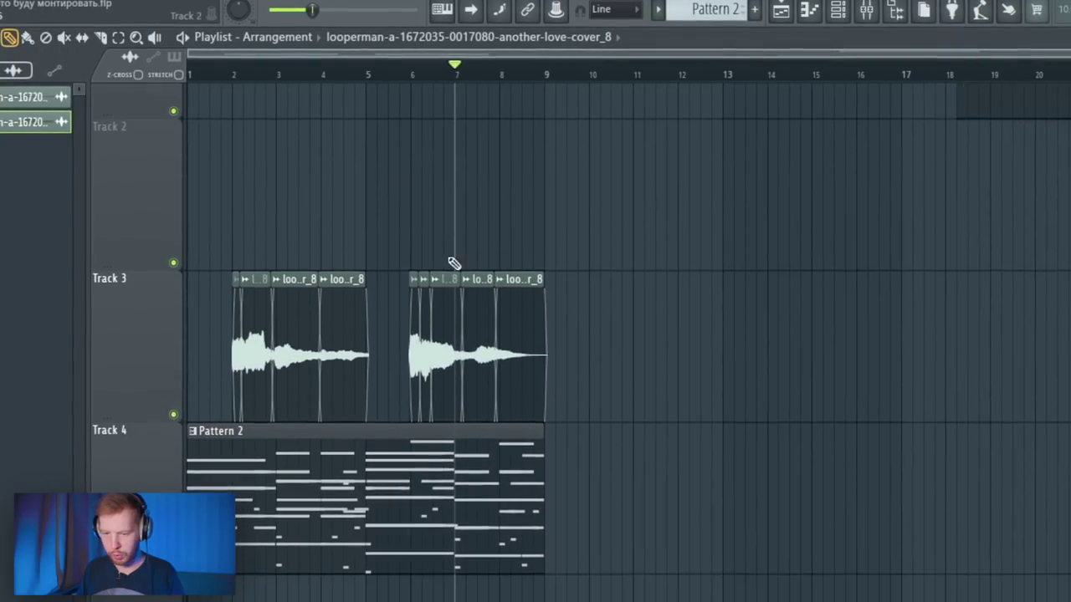
Extend Pattern 2 to bar 17 and move the another-love-cover_7 clip to Track 3, starting just before bar 14
left_click(239, 390)
left_click(401, 400)
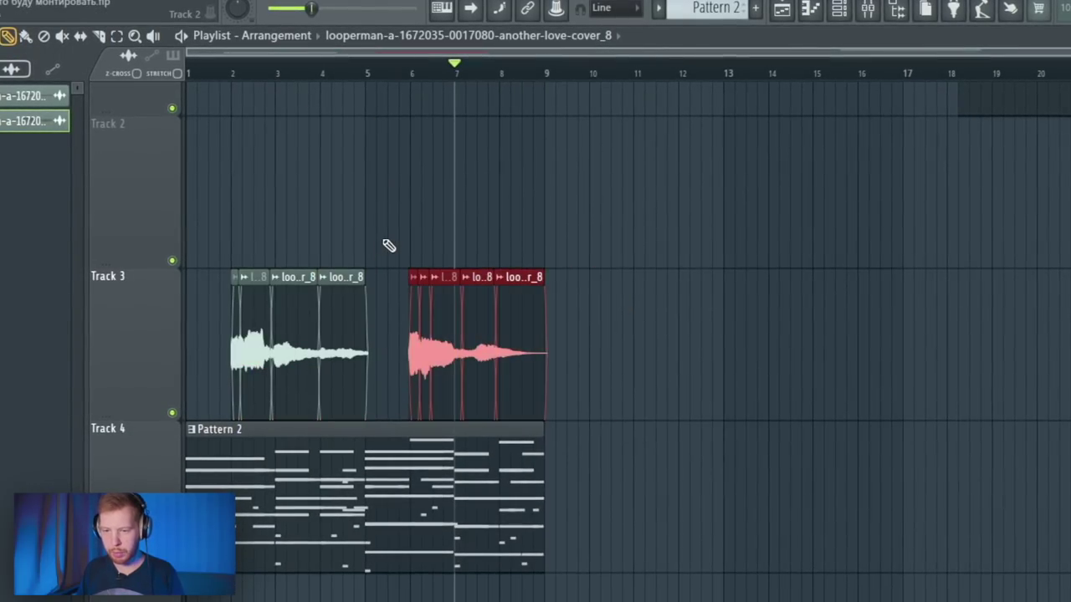
scroll(729, 359, "up", 2)
left_click_drag(1067, 165, 855, 494)
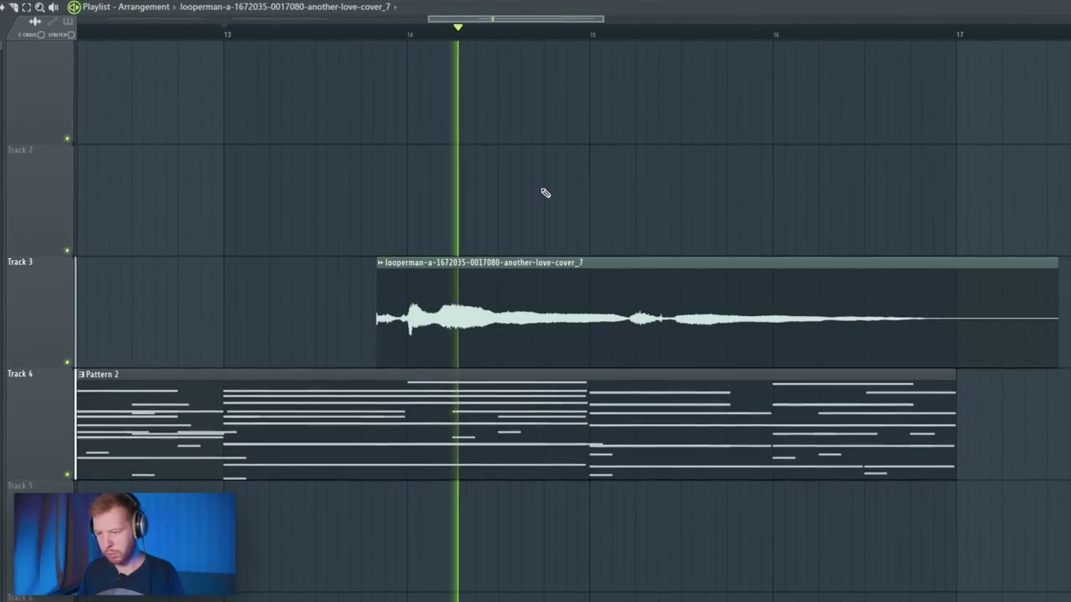
Slice the another-love-cover_7 clip into two pieces and fit them between bars 14 and 17
scroll(454, 304, "up", 3)
double_click(455, 304)
left_click(48, 271)
key("space")
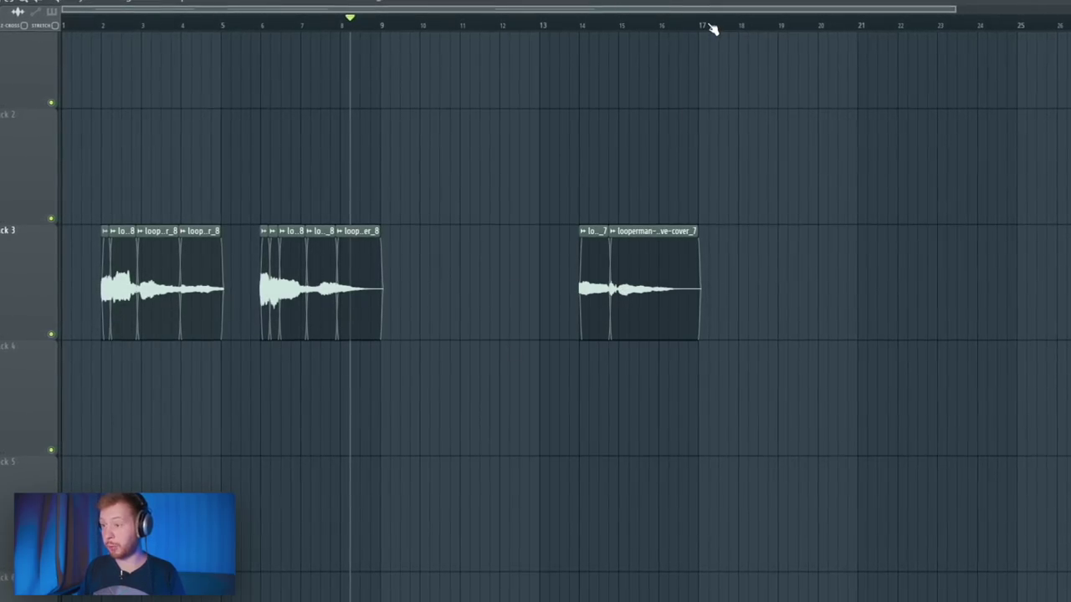
Consolidate the vocal slices across bars 1 to 17 into one audio clip and open its waveform options
key("ctrl+a")
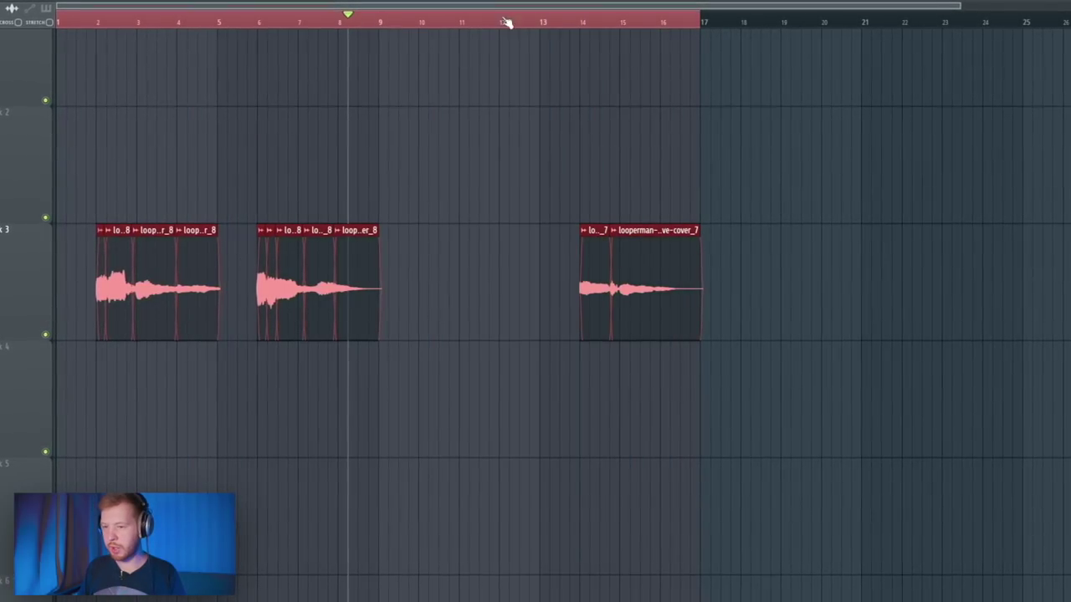
key("ctrl+r")
key("Return")
key("Return")
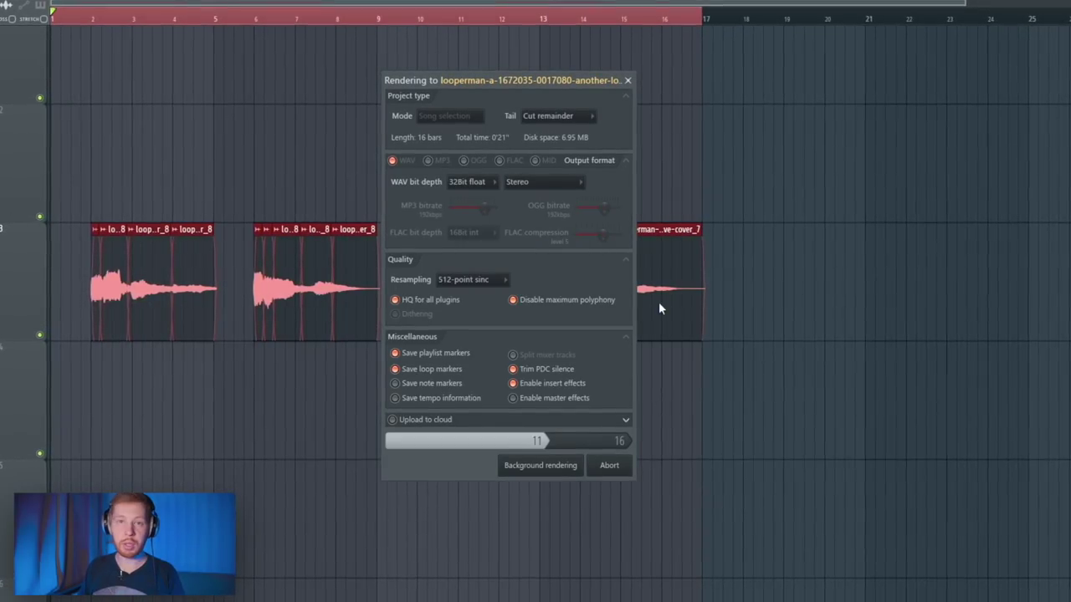
double_click(285, 297)
left_click(191, 359)
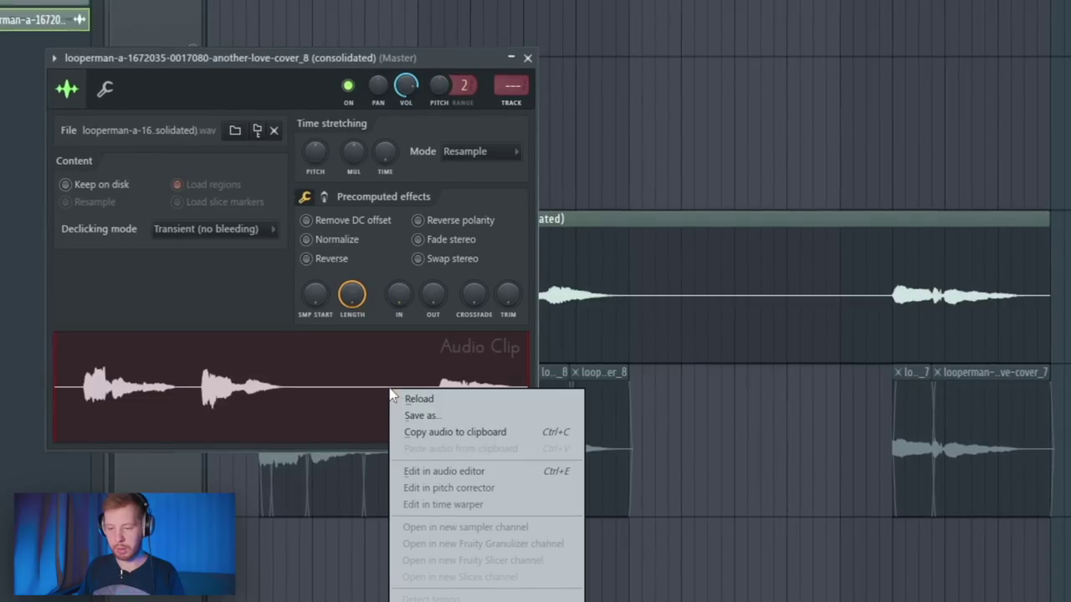
left_click(232, 437)
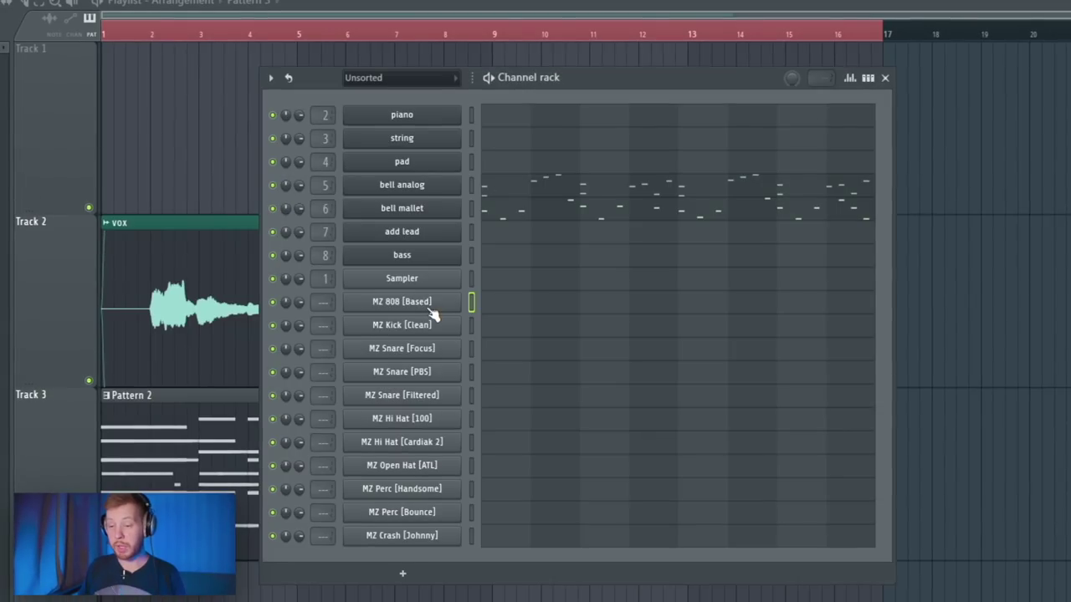
Set the MZ 808 [Based] channel to cut itself
left_click(431, 306)
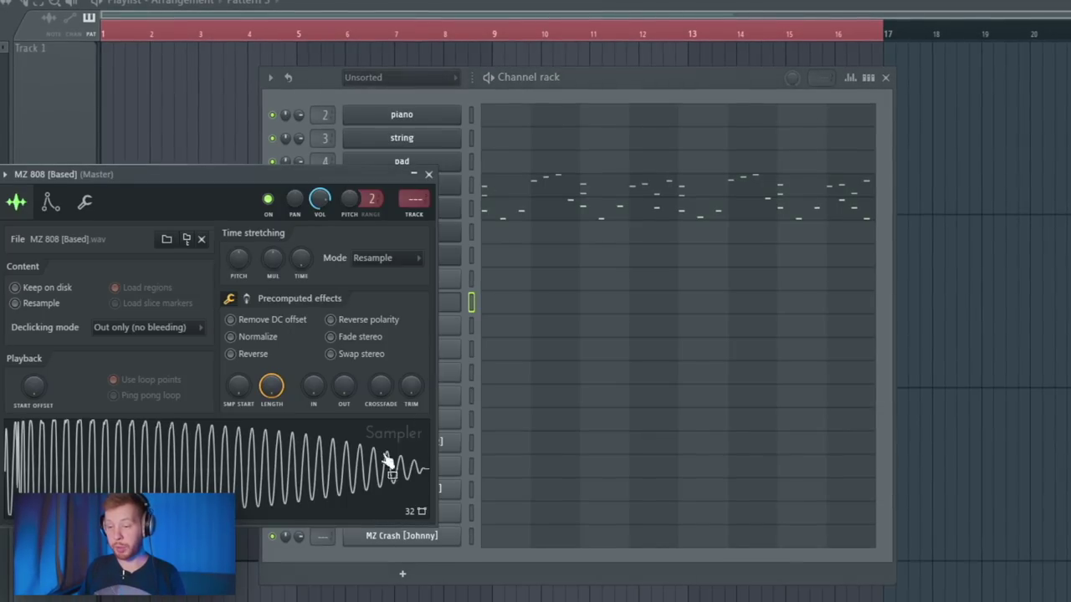
right_click(453, 304)
left_click(502, 402)
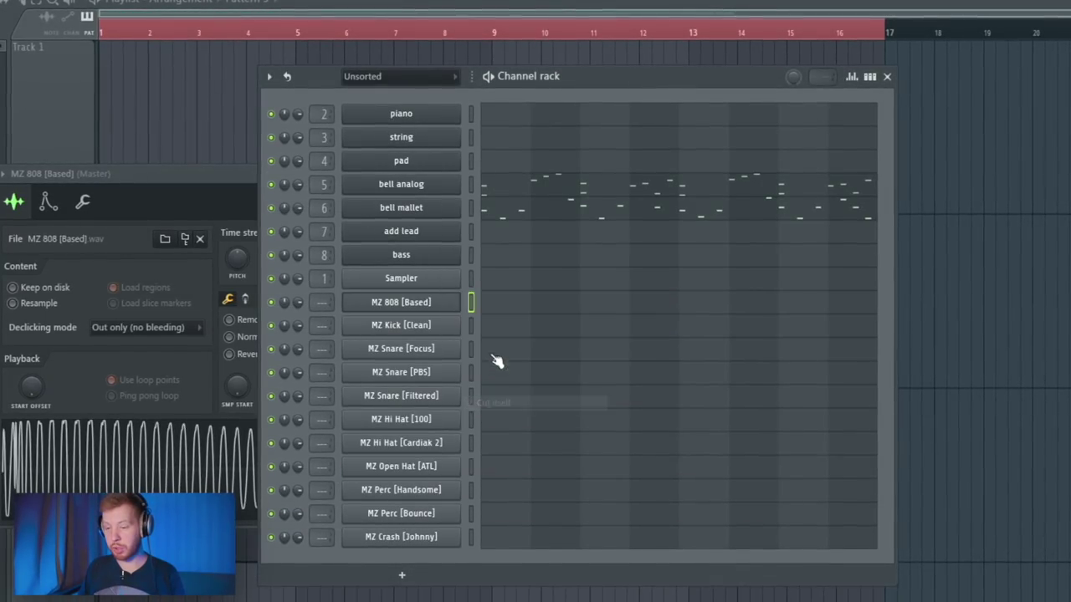
Draw short MZ 808 [Based] notes: F5 at bar 1, F5 just before bar 2, F5 early in bar 2 and G#5 at bar 3
left_click(509, 311)
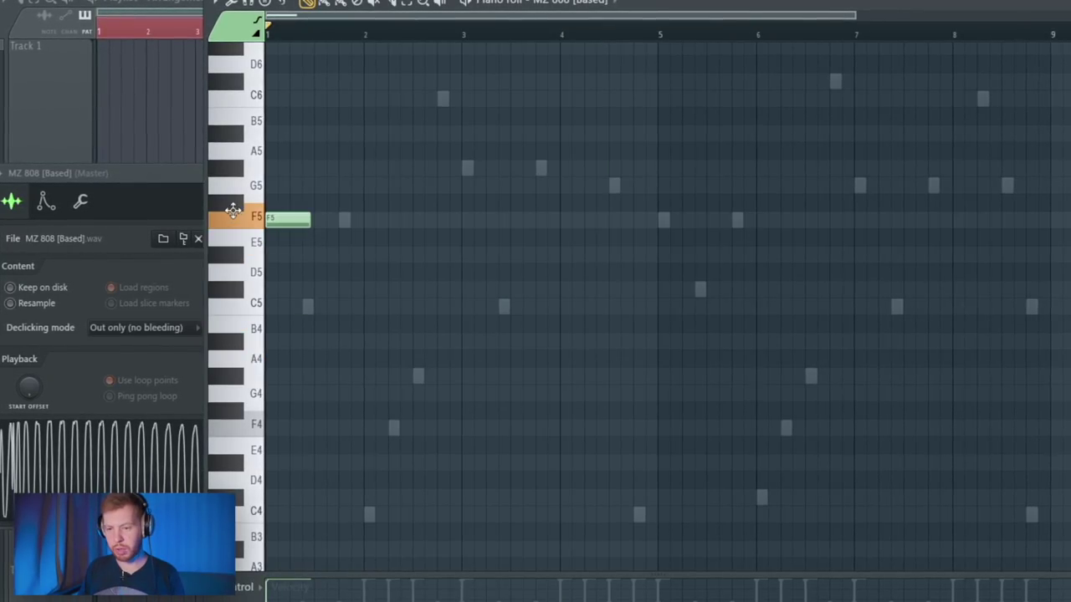
left_click_drag(312, 220, 281, 220)
key("space")
scroll(411, 316, "up", 3)
left_click(430, 312)
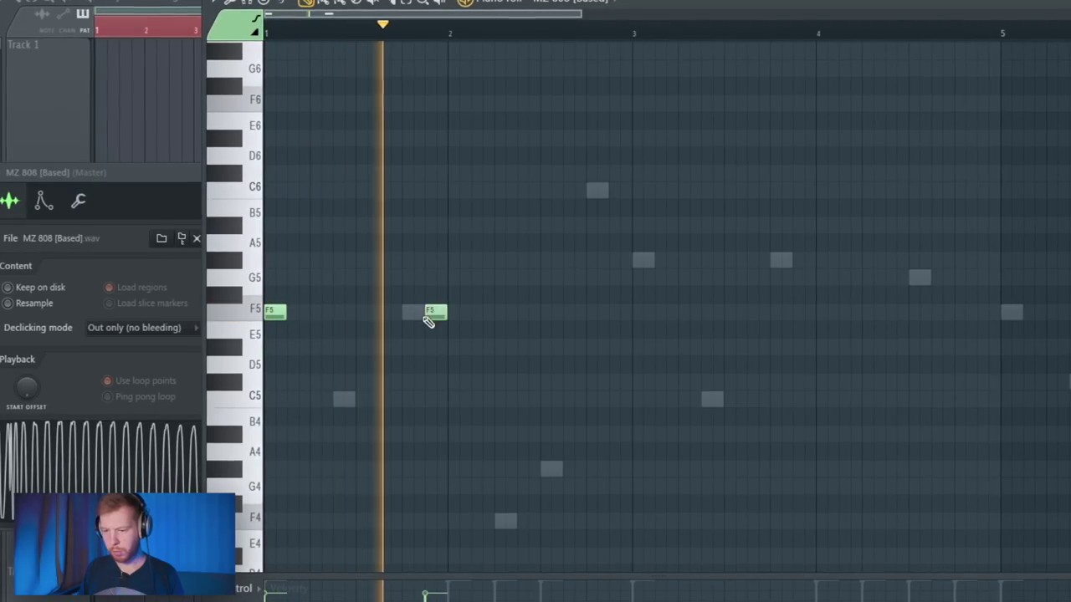
left_click(502, 311)
left_click(640, 259)
scroll(733, 324, "right", 2)
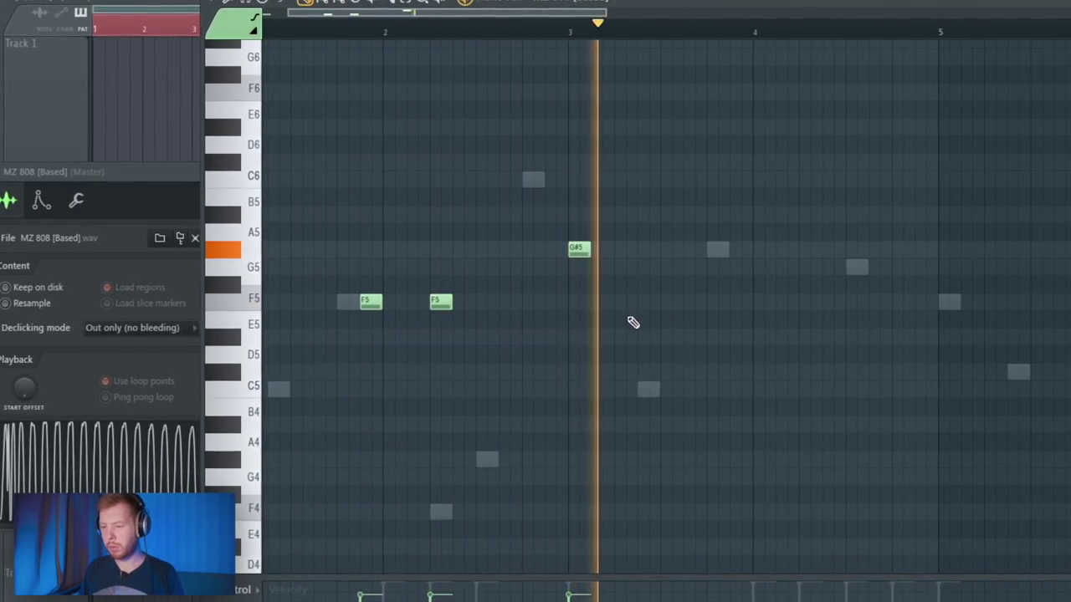
Continue the 808 line with F5 and C6 in bar 4, three C#5 notes across bars 5 and 6, and three C5 notes in bar 7
left_click(806, 302)
scroll(805, 337, "right", 2)
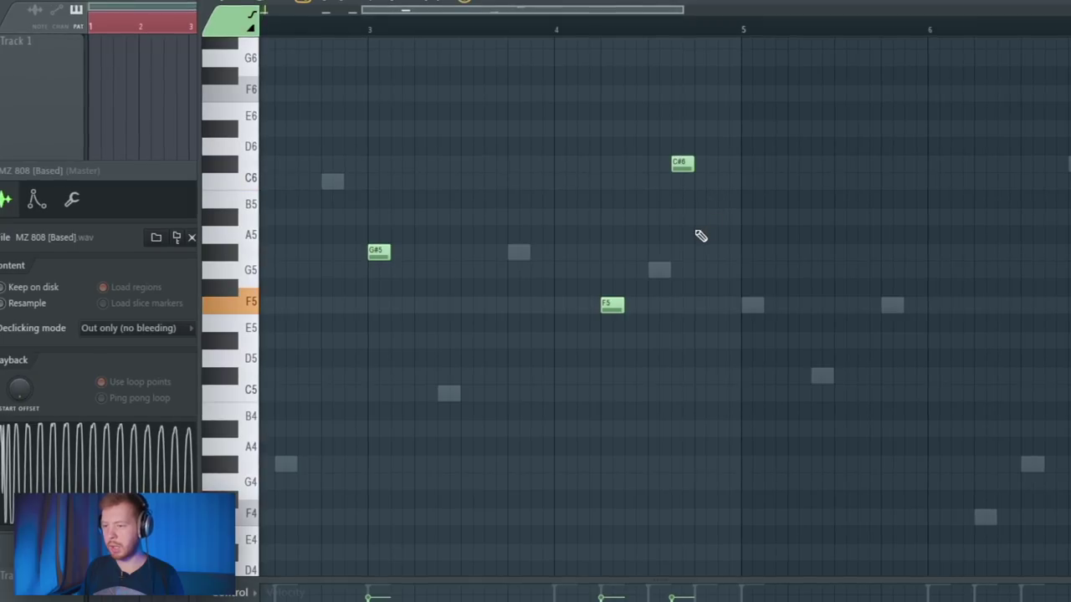
scroll(666, 425, "down", 3)
scroll(667, 425, "up", 2)
left_click(667, 441)
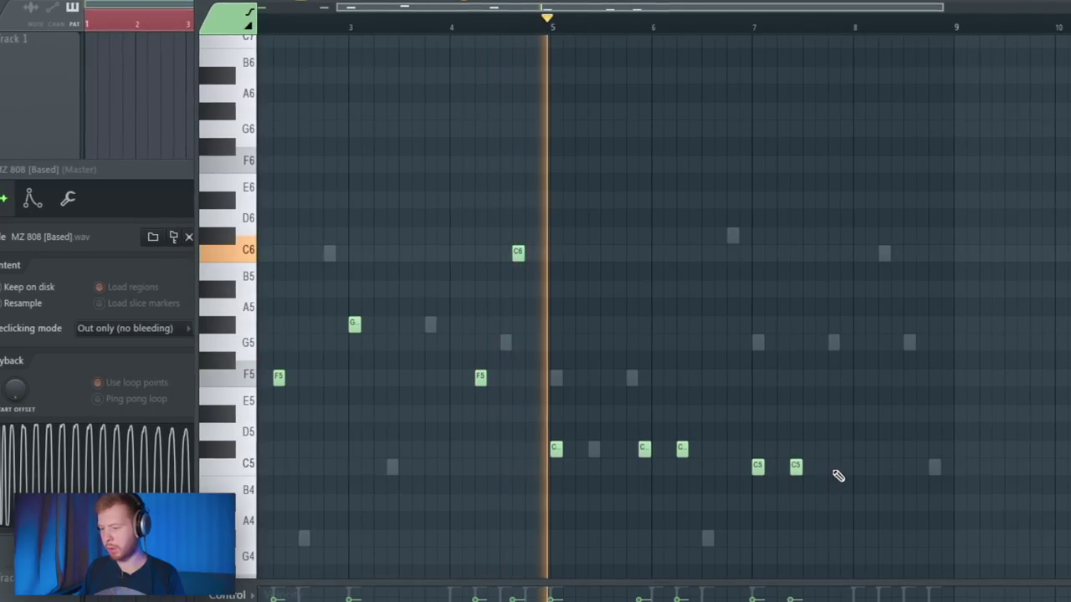
left_click(834, 467)
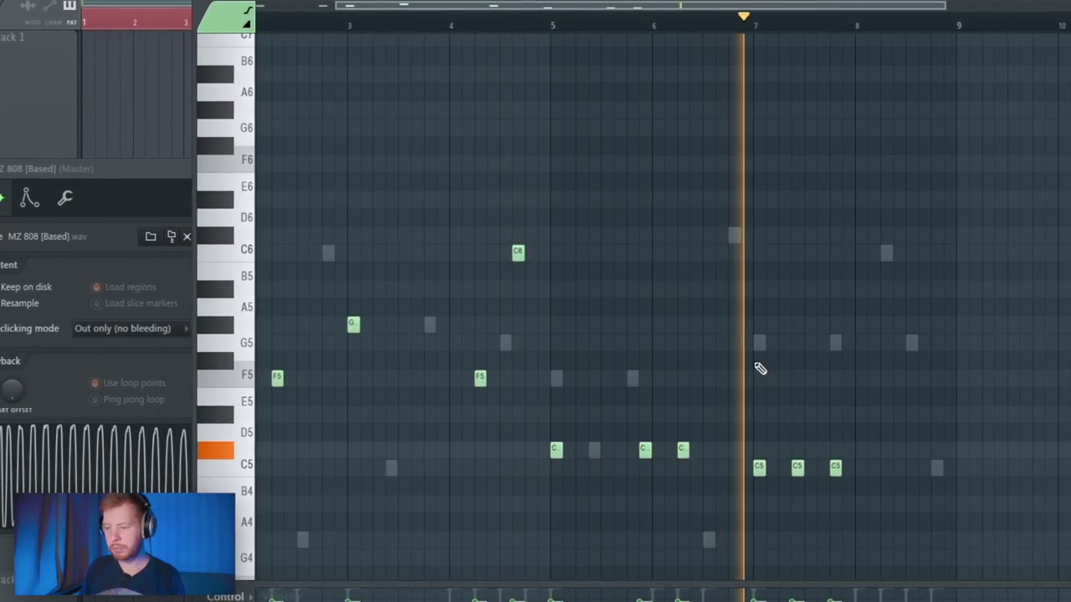
Draw a four-bar C5 rhythm for MZ Kick [Clean] and duplicate it across bars 5 to 8
scroll(758, 363, "left", 3)
scroll(758, 363, "down", 2)
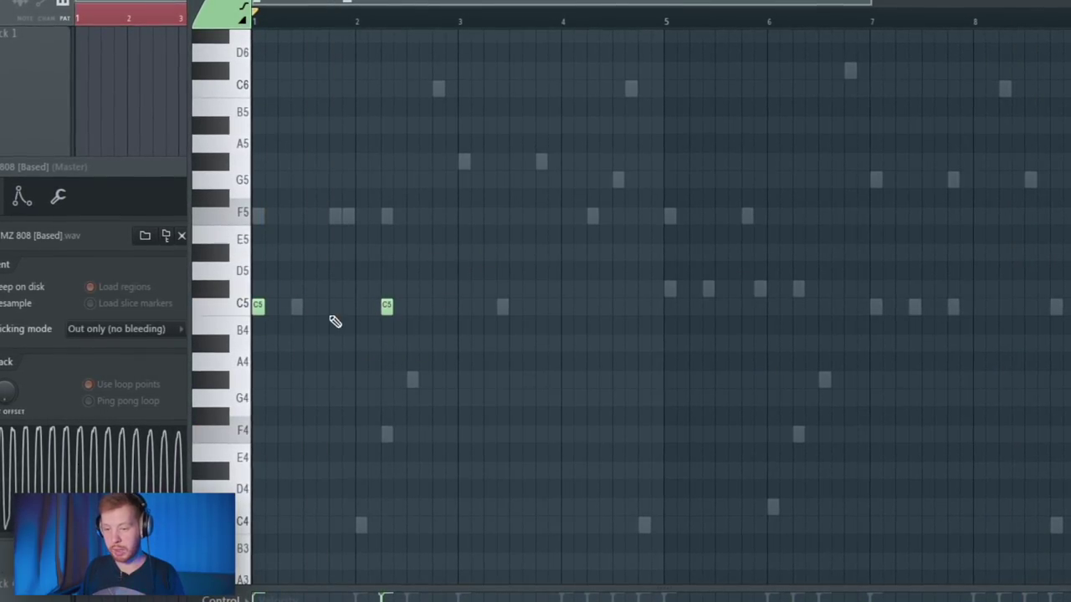
key("space")
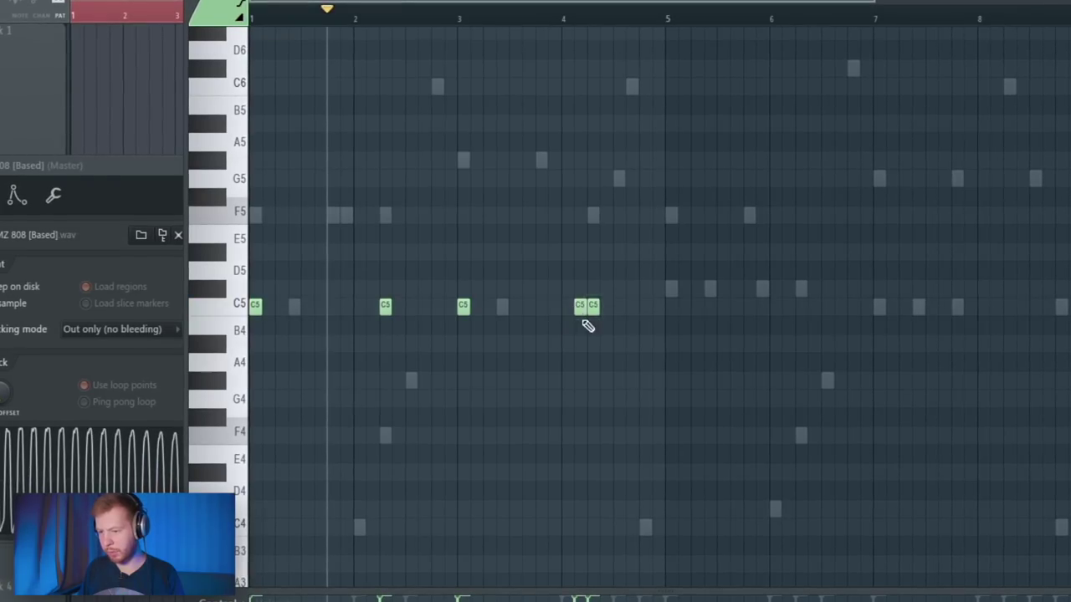
key("shift+Right")
key("ctrl+d")
Vary the end of the kick pattern by adding a C5 hit in bar 7 and removing the first of the two bar 8 hits
key("space")
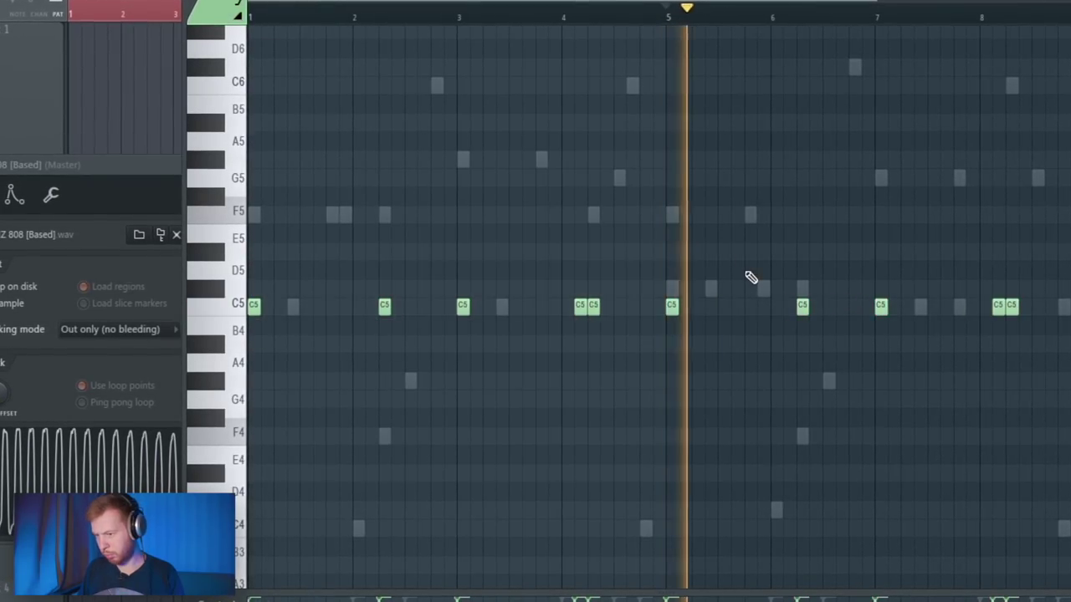
right_click(871, 306)
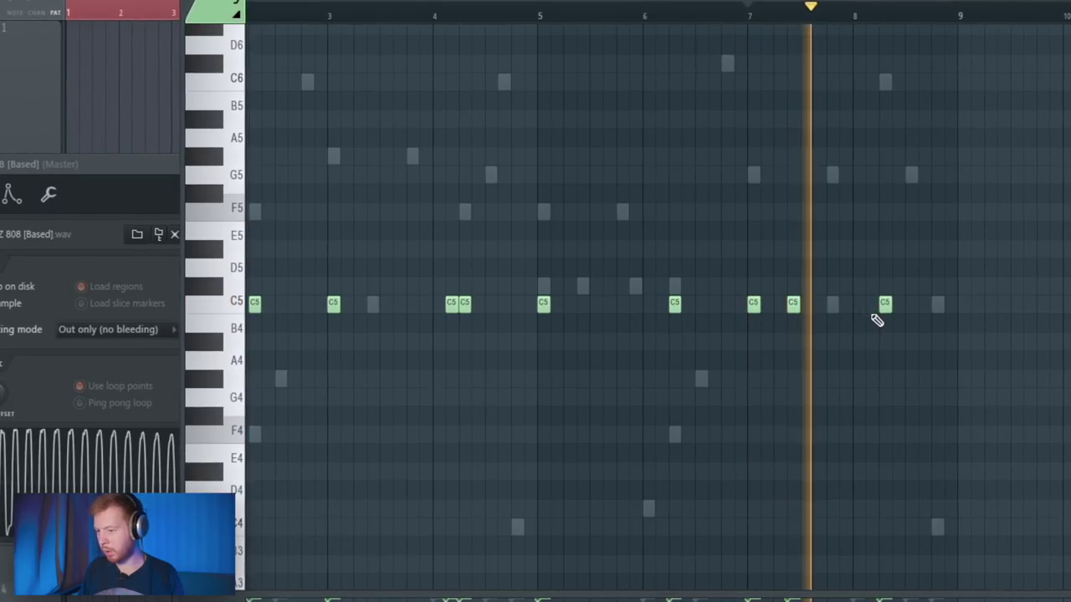
key("space")
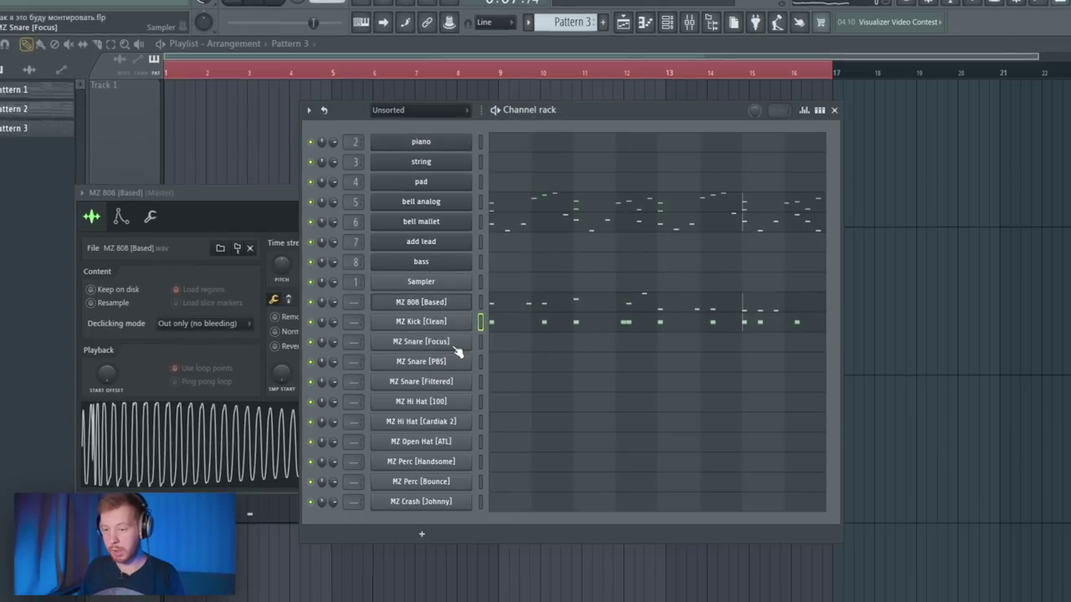
Add a hit halfway through each of the eight bars on both MZ Snare [Focus] and MZ Snare [PBS]
left_click(468, 352)
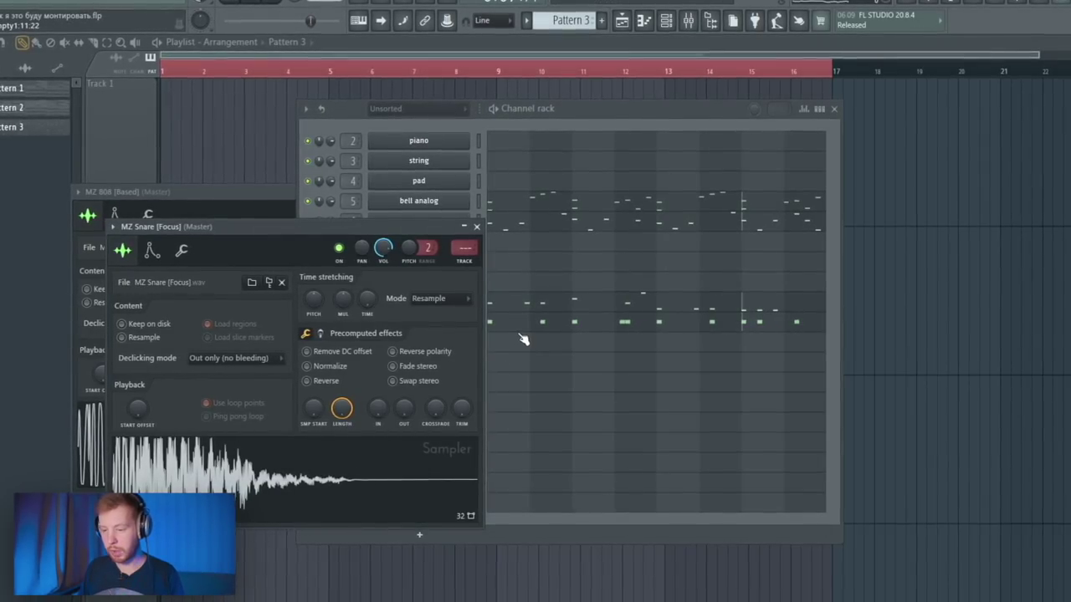
left_click(520, 334)
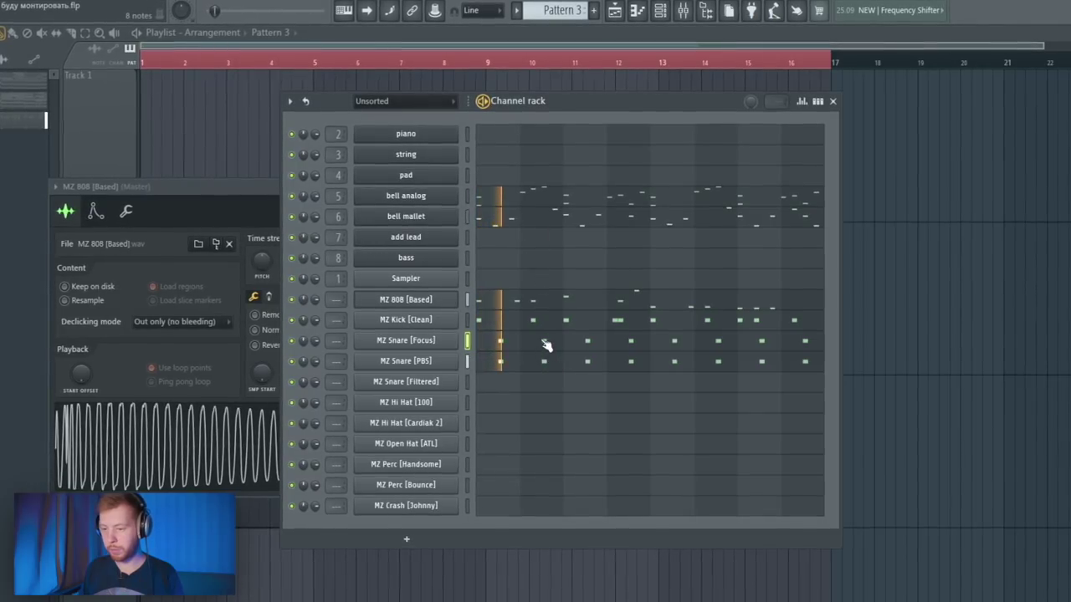
left_click(544, 347)
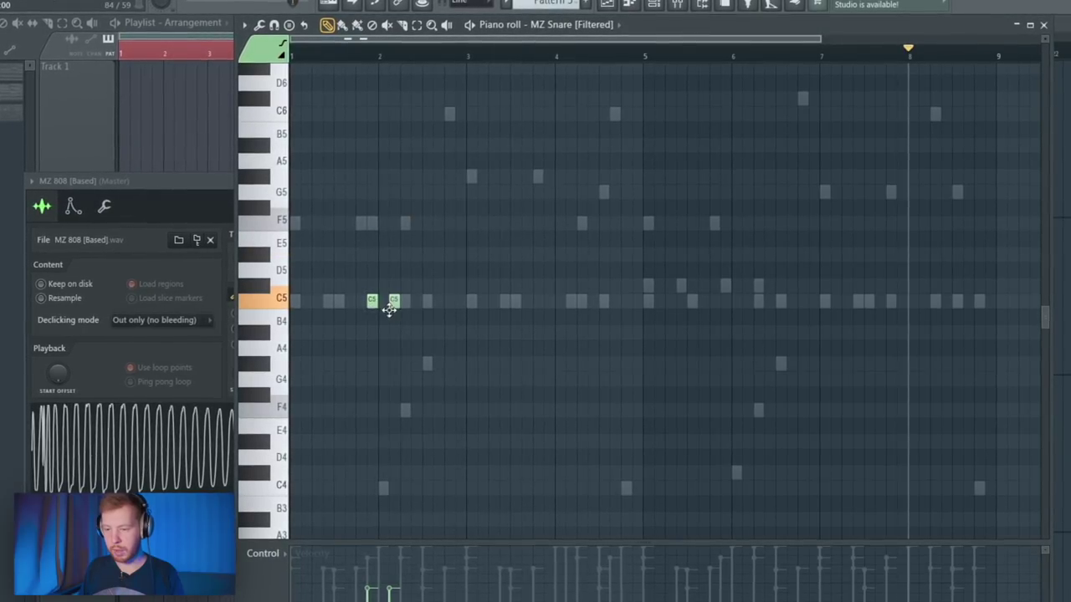
Place paired hits on MZ Snare [Filtered] every two bars and on MZ Perc [Bounce] every four bars
left_click(350, 57)
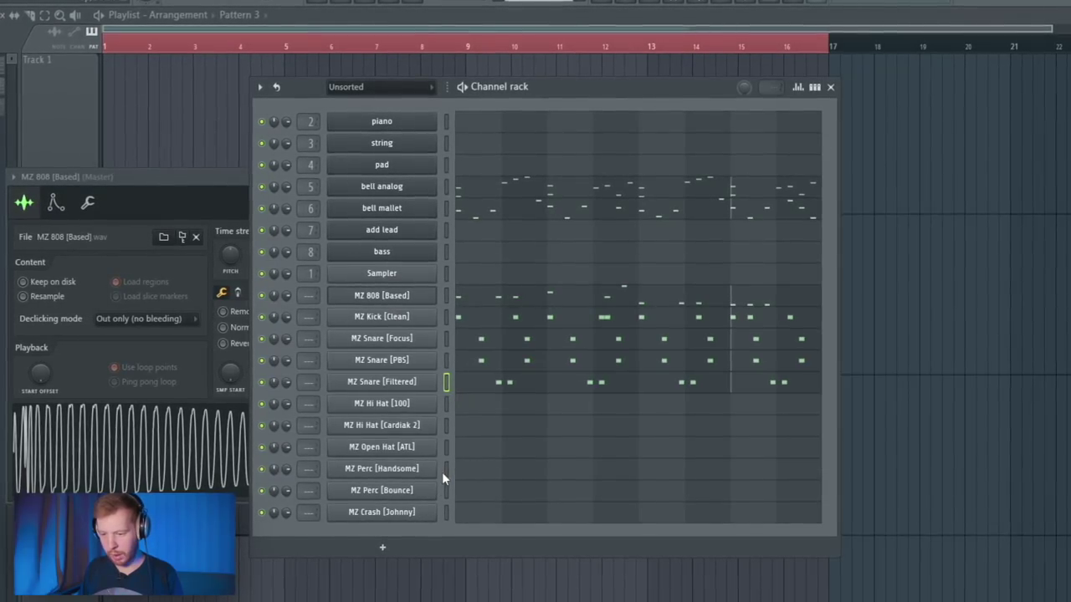
left_click(444, 470)
left_click(442, 491)
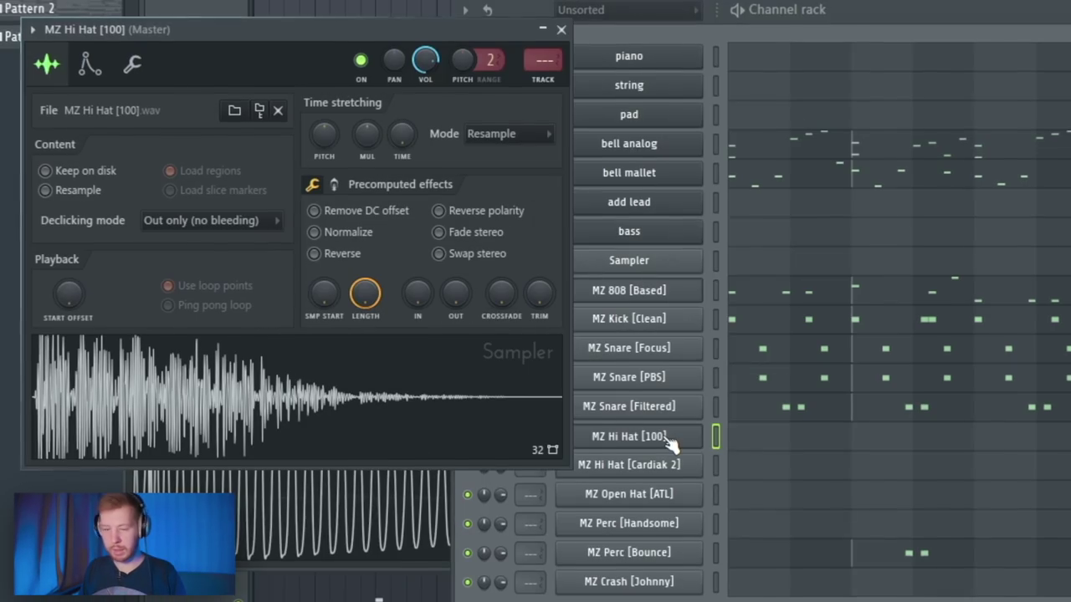
Fill MZ Hi Hat [100] with quarter-bar C5 notes at alternating velocities, splitting the second note of bar 4 into a three-hit roll
left_click(132, 63)
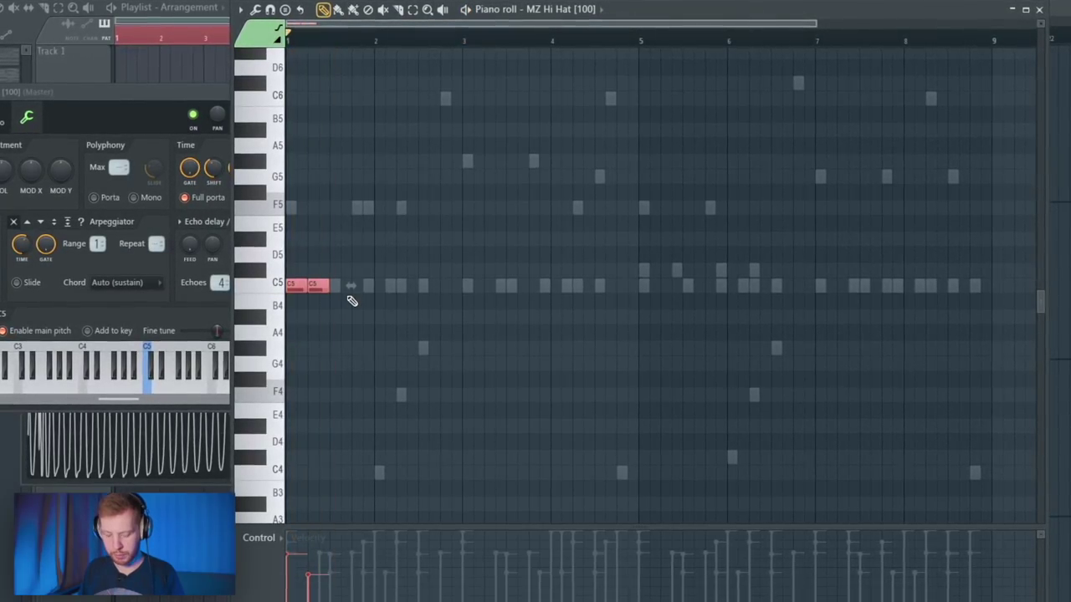
scroll(619, 370, "up", 3, "ctrl")
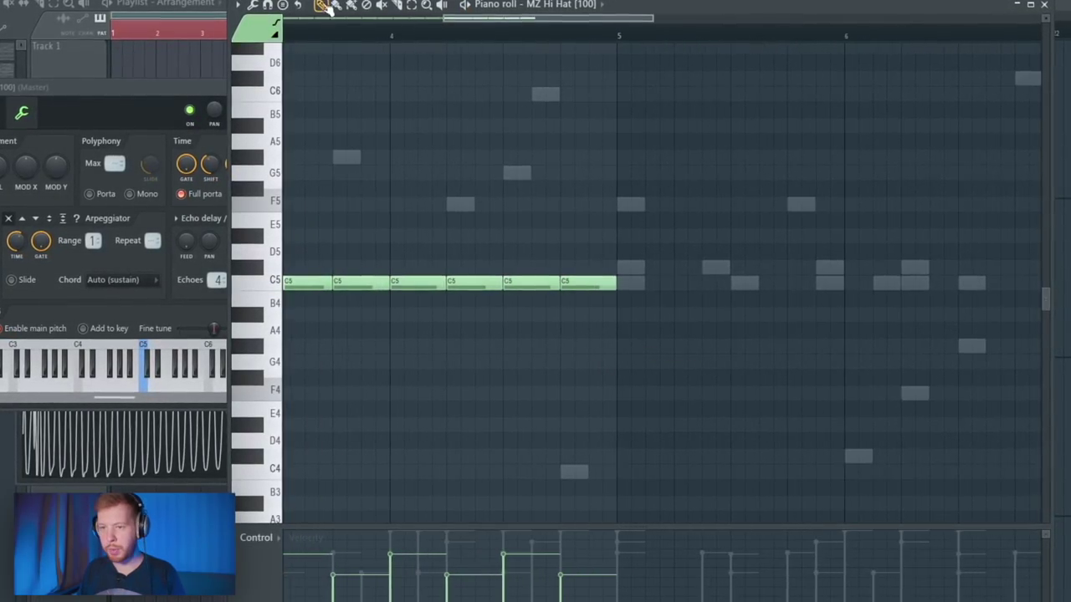
scroll(423, 234, "left", 2)
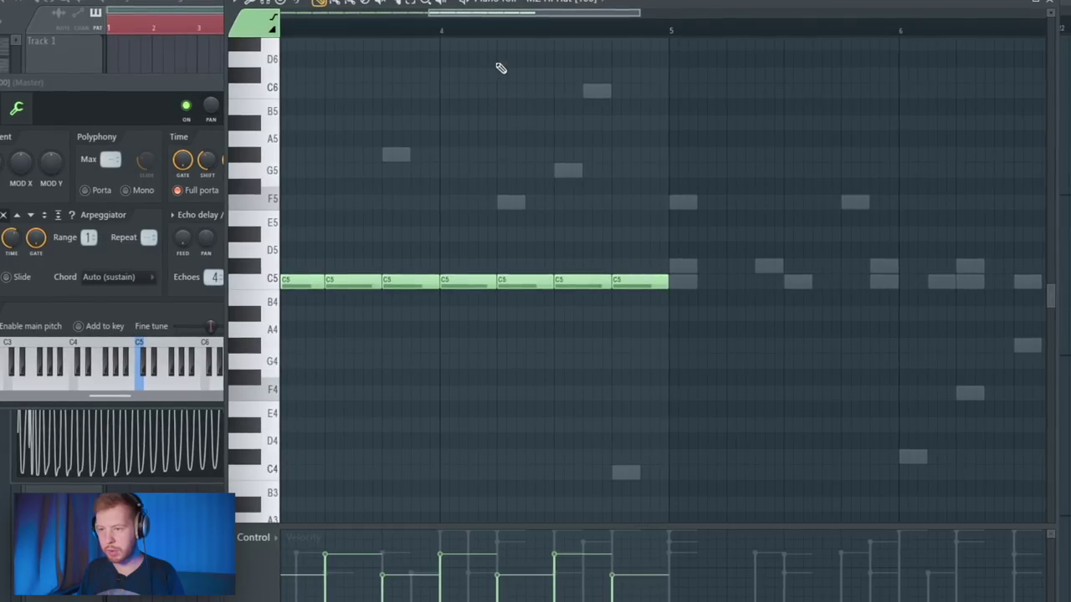
scroll(567, 234, "up", 2, "ctrl")
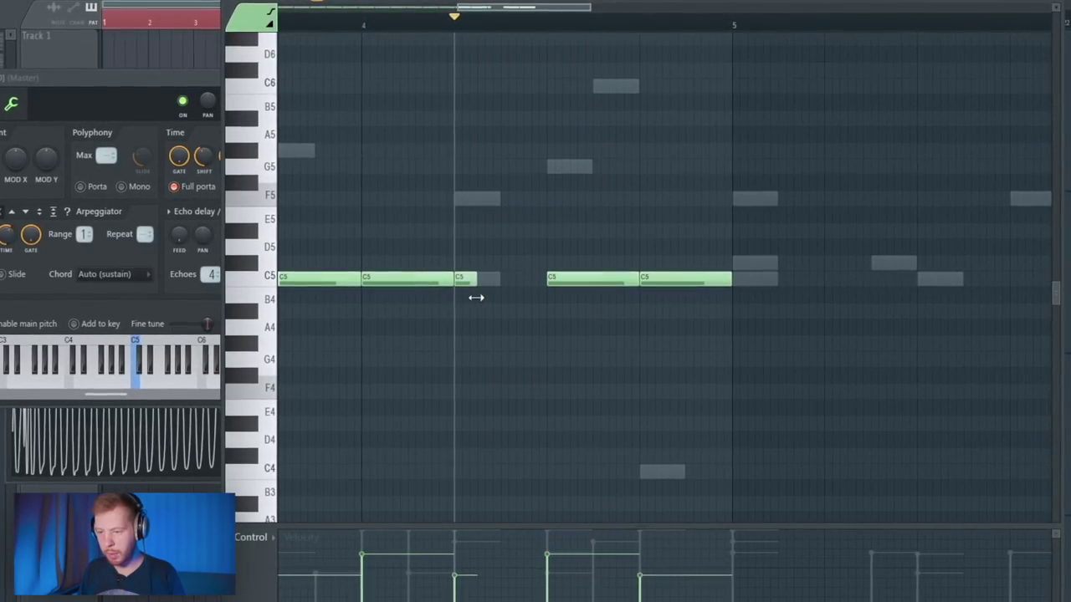
key("space")
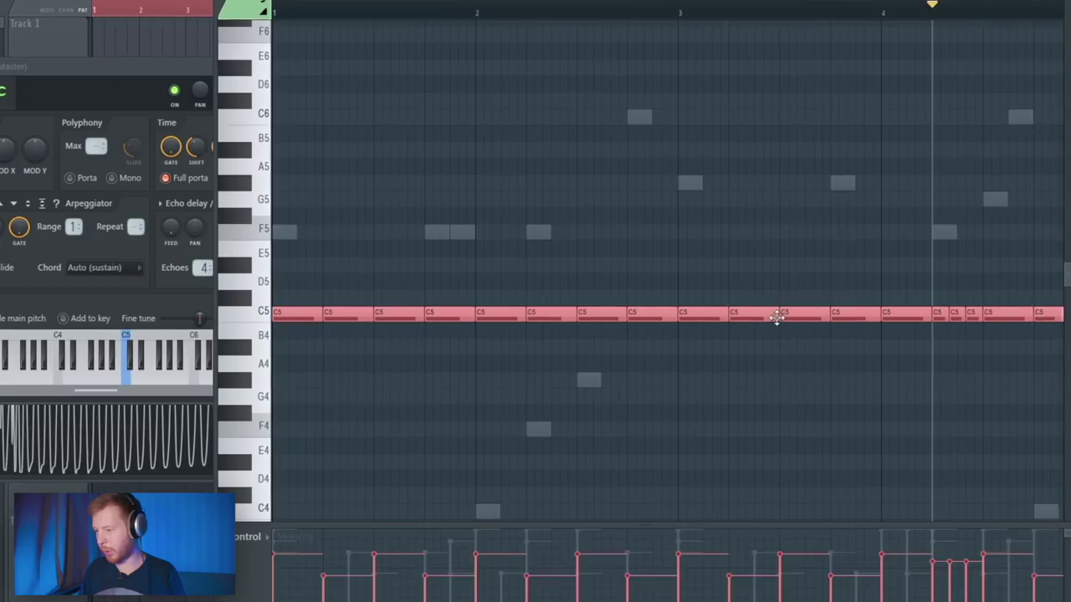
Shorten the MZ Hi Hat [Cardiak 2] notes outside the bar 4 roll to half their length
scroll(777, 316, "down", 2, "ctrl")
left_click_drag(901, 289, 844, 335)
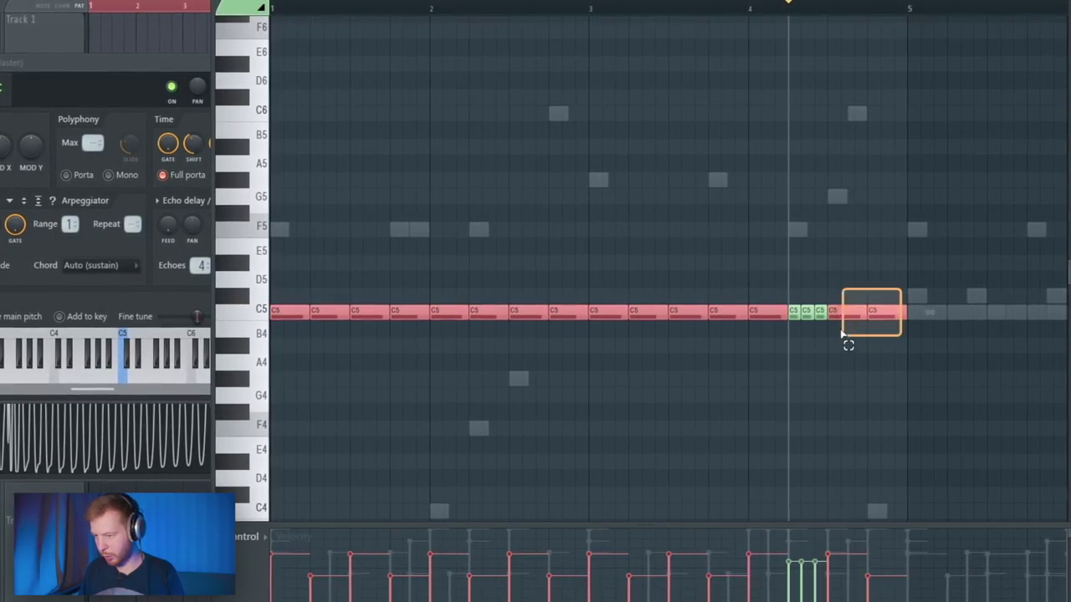
left_click_drag(907, 312, 891, 315)
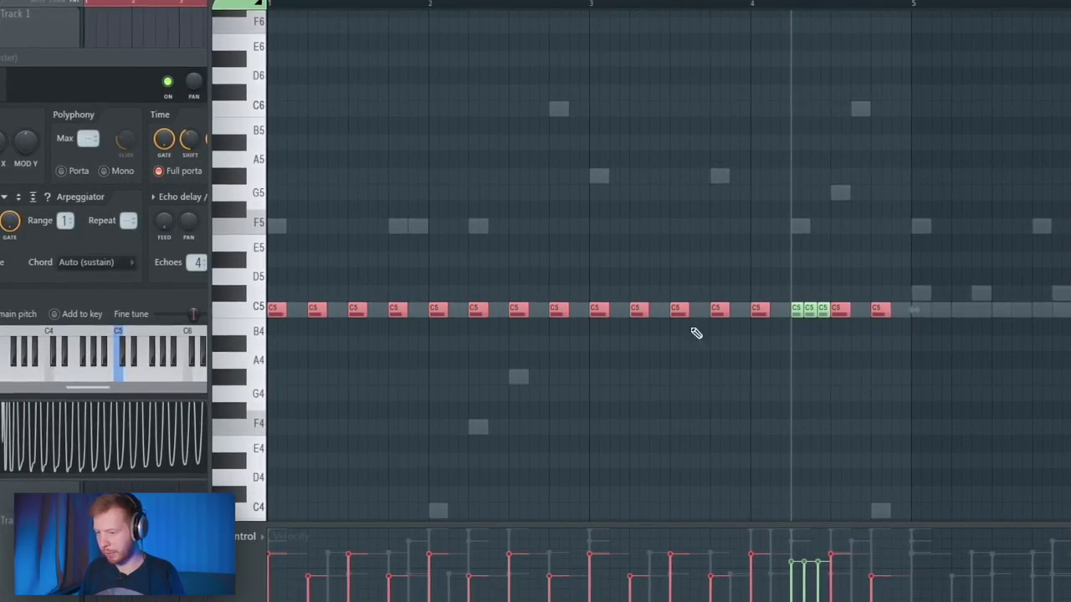
Fill the gaps between the shortened hi-hat notes with quieter copies and duplicate the pattern across bars 5 to 8
left_click_drag(674, 311, 702, 312, "shift")
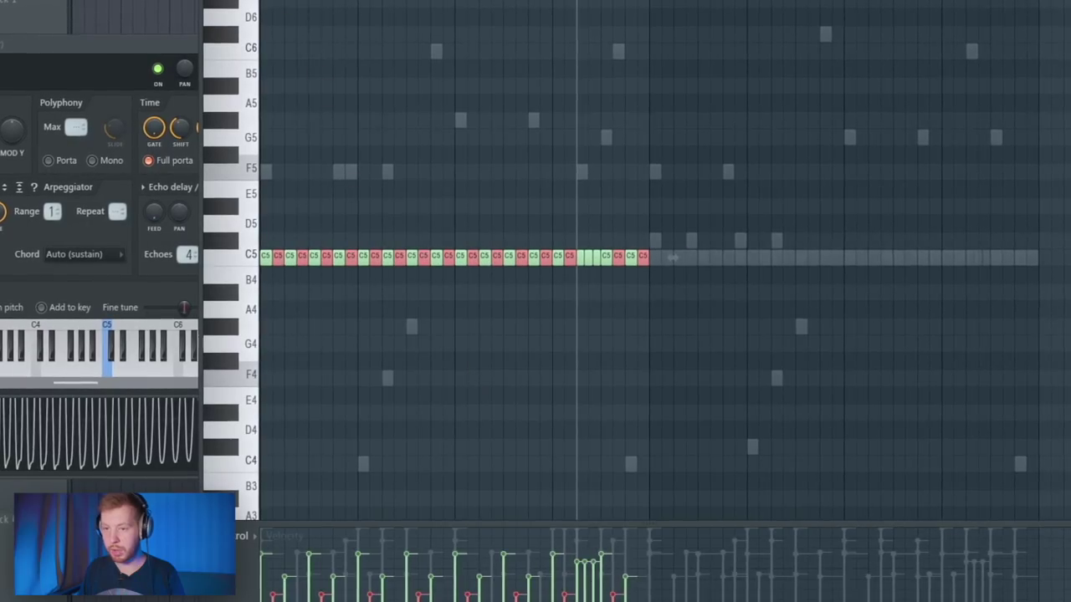
key("space")
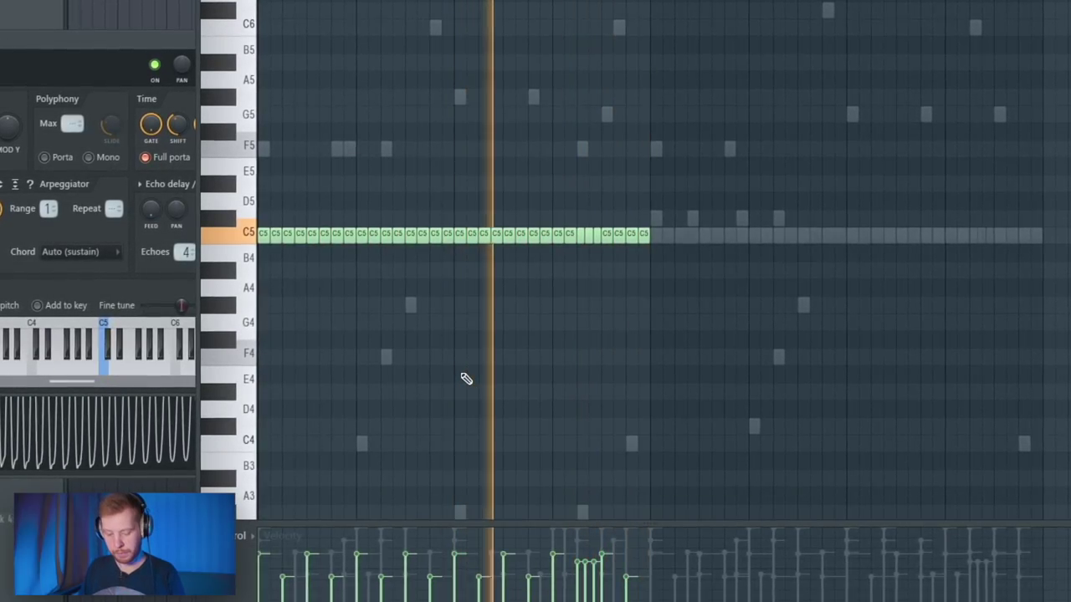
key("ctrl+b")
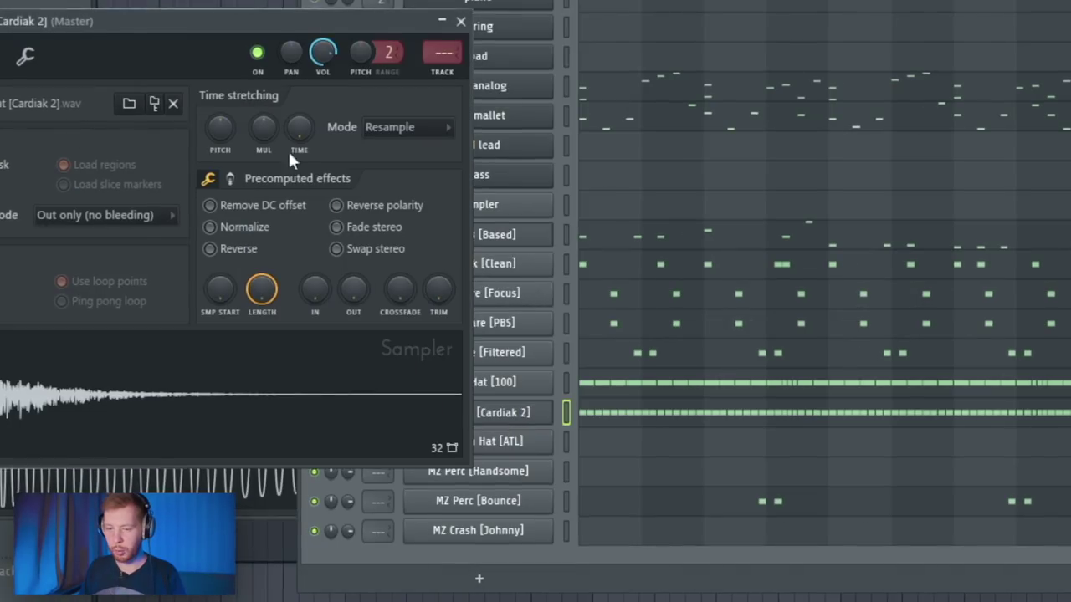
Add a fade-out to the MZ Hi Hat [Cardiak 2] sample and slightly delay its hits with the time shift
left_click_drag(266, 19, 621, 48)
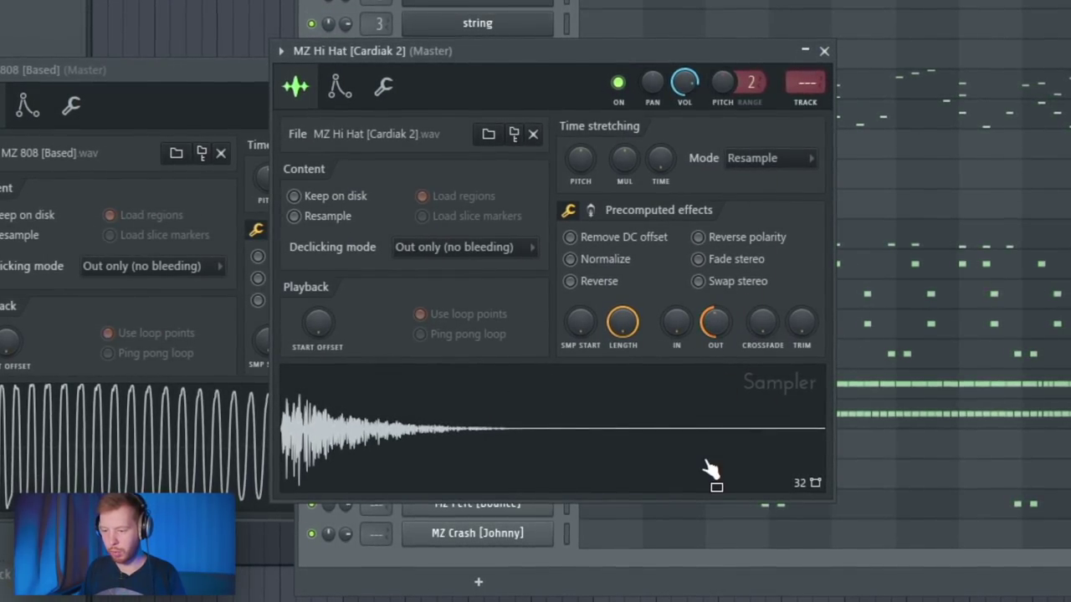
left_click(384, 85)
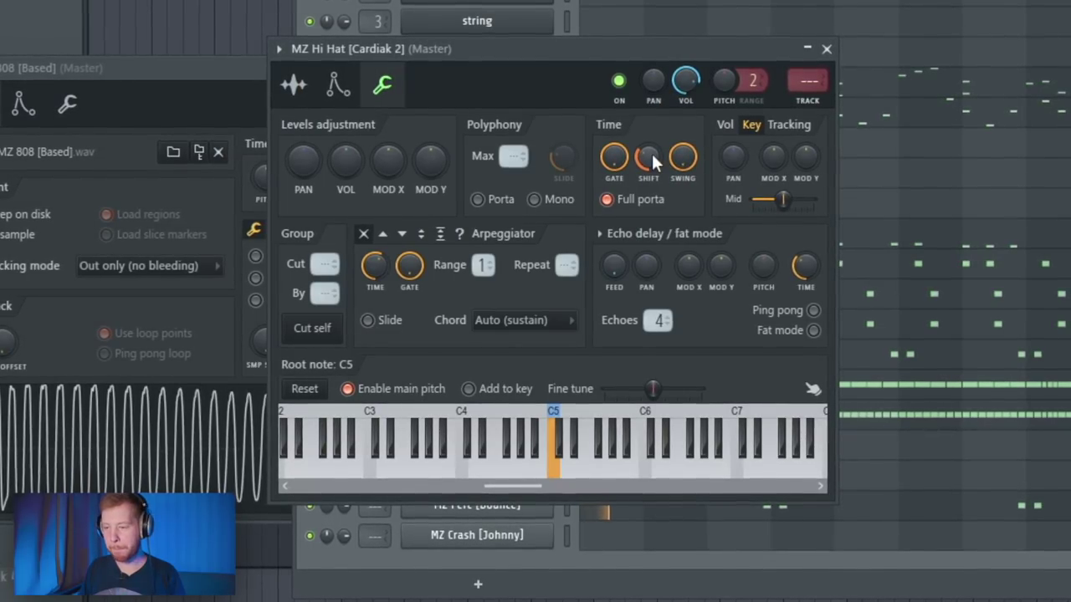
key("Escape")
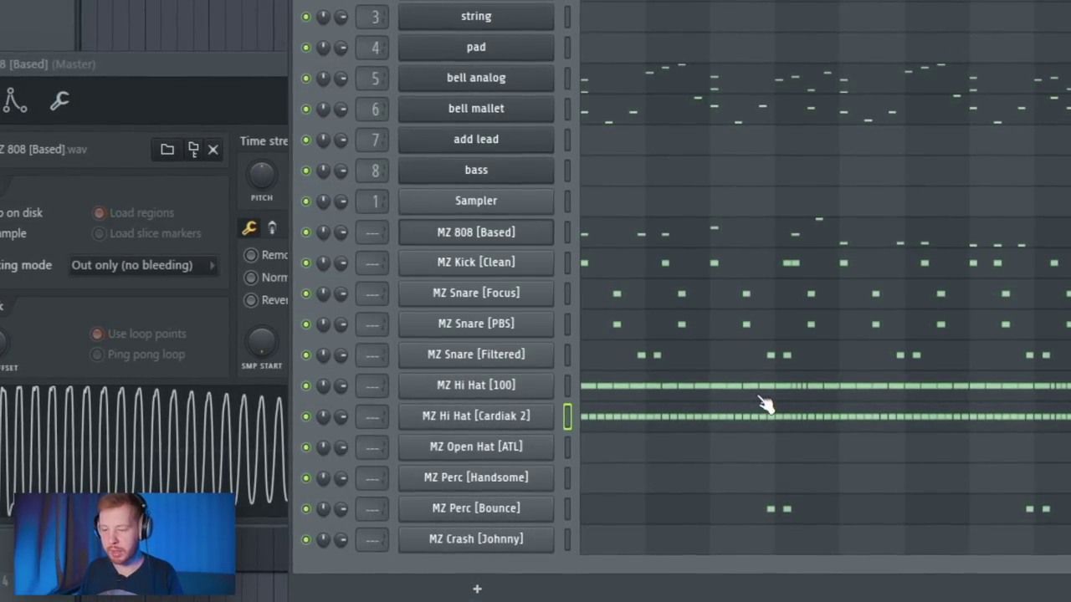
Set the time-stretching mode of MZ Open Hat [ATL] to Stretch
left_click(523, 450)
left_click(299, 76)
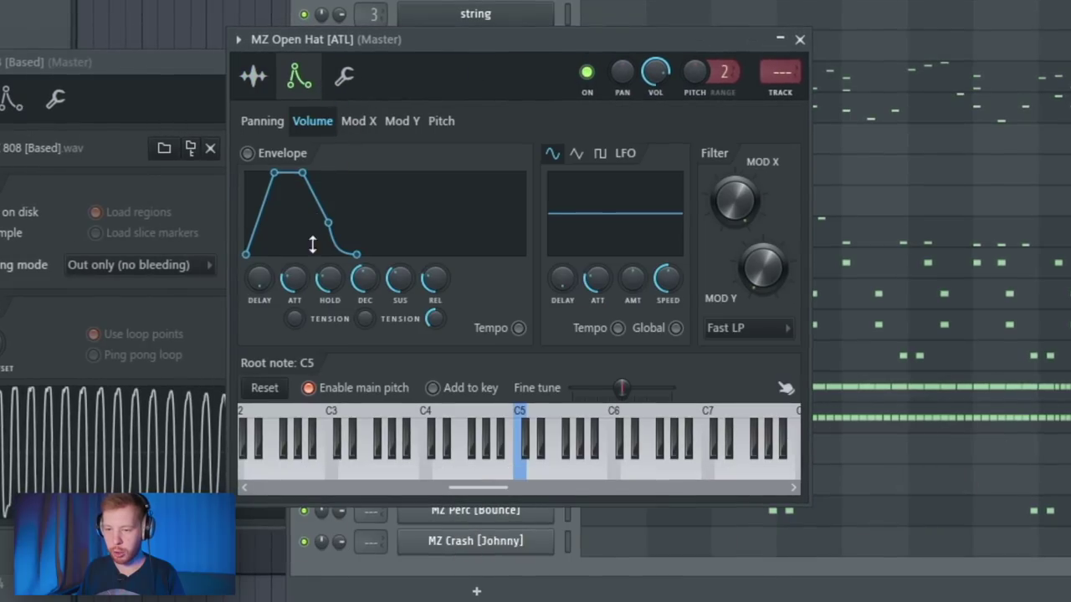
left_click(251, 75)
left_click(741, 149)
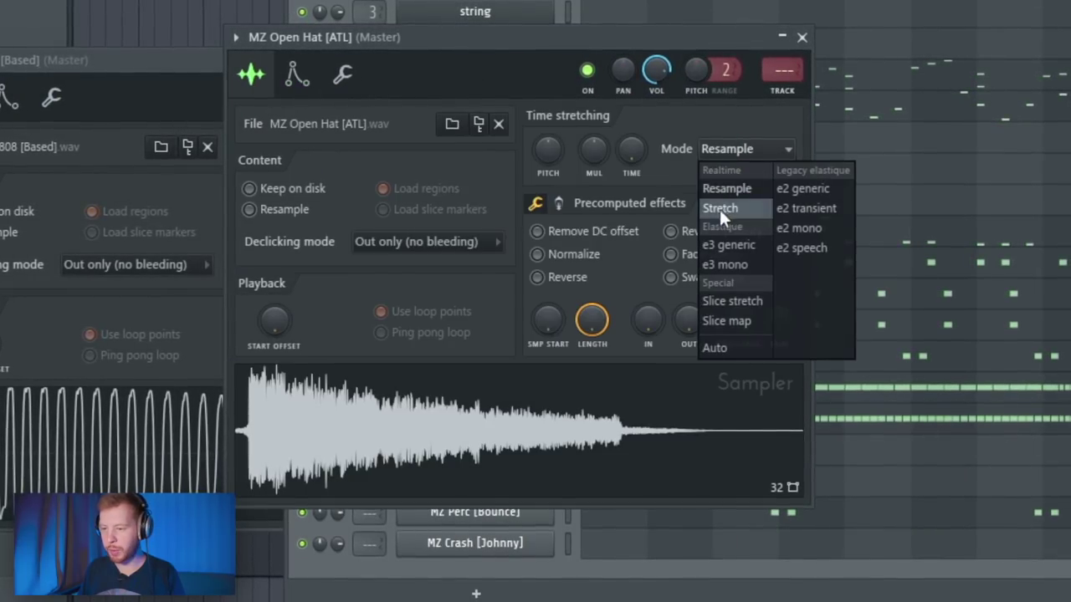
left_click(721, 208)
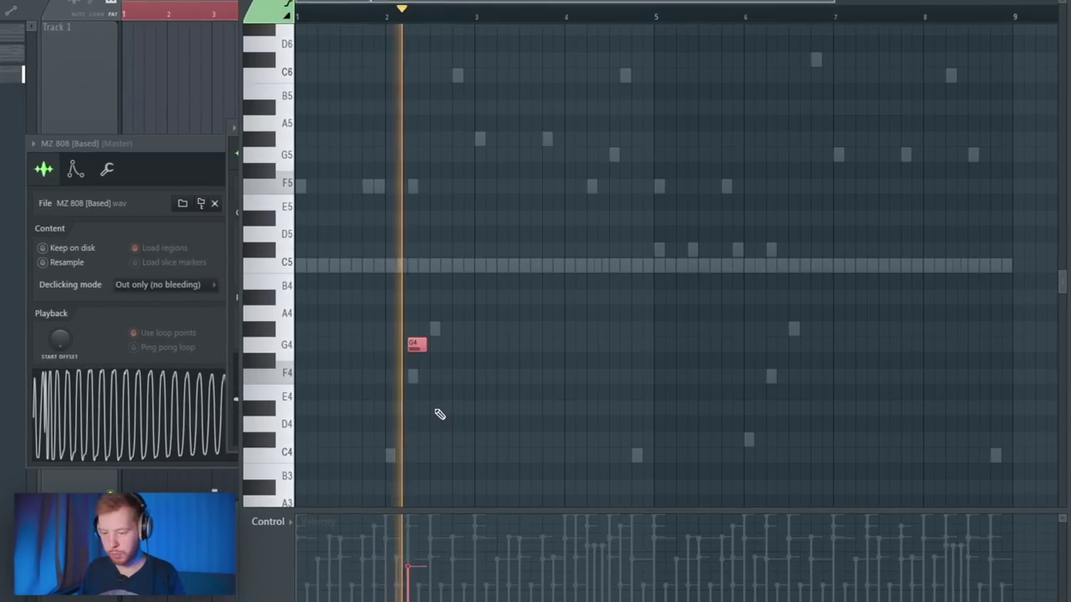
Repeat the G4 open hat note every two bars and place a C5 MZ Perc [Handsome] hit every four bars
key("ctrl+b")
key("ctrl+b")
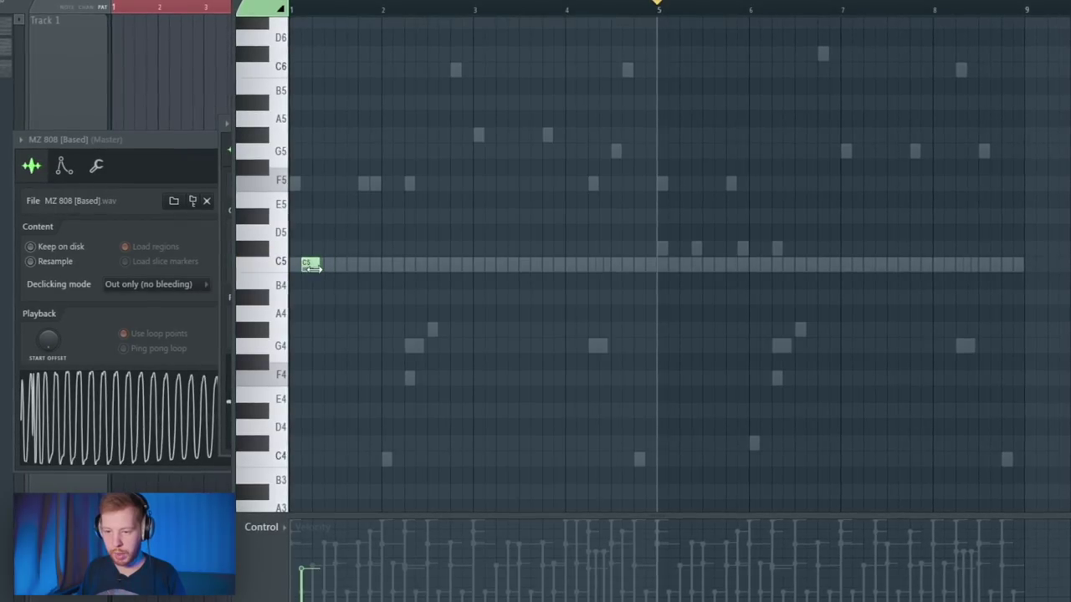
double_click(276, 261)
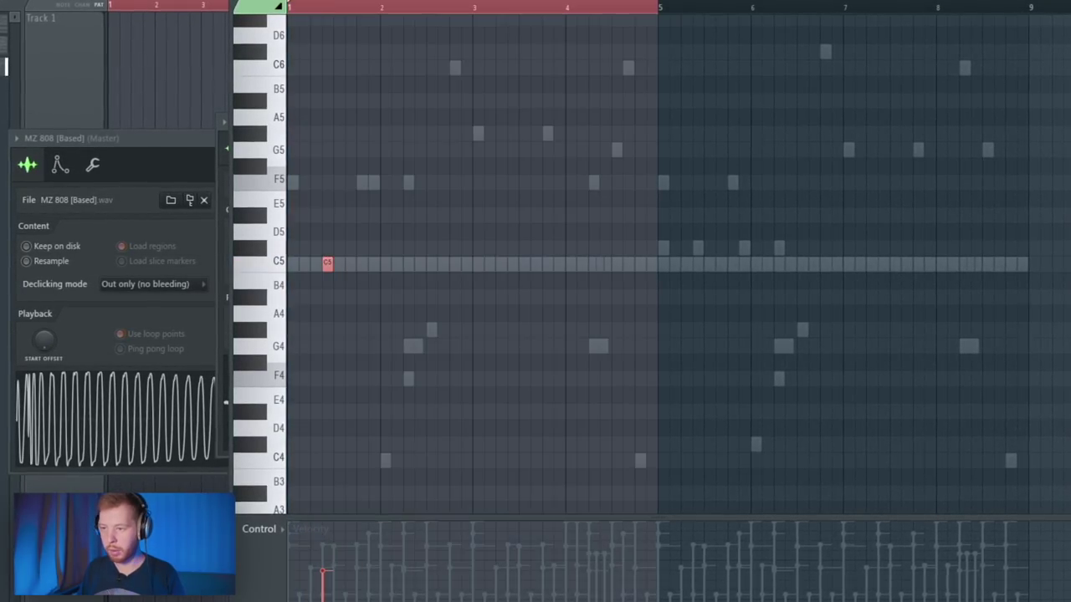
key("ctrl+b")
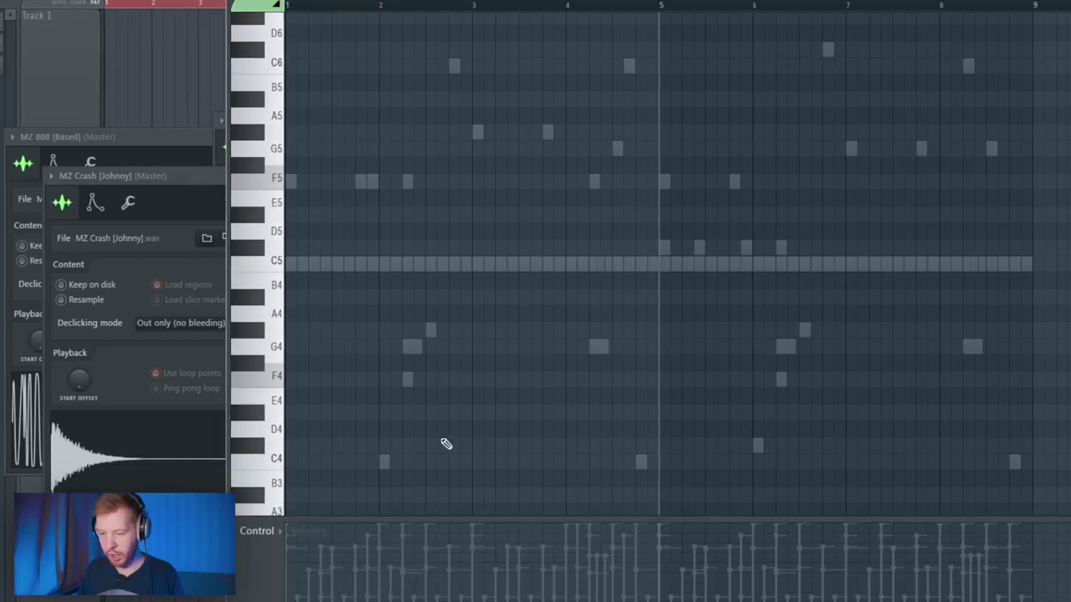
key("space")
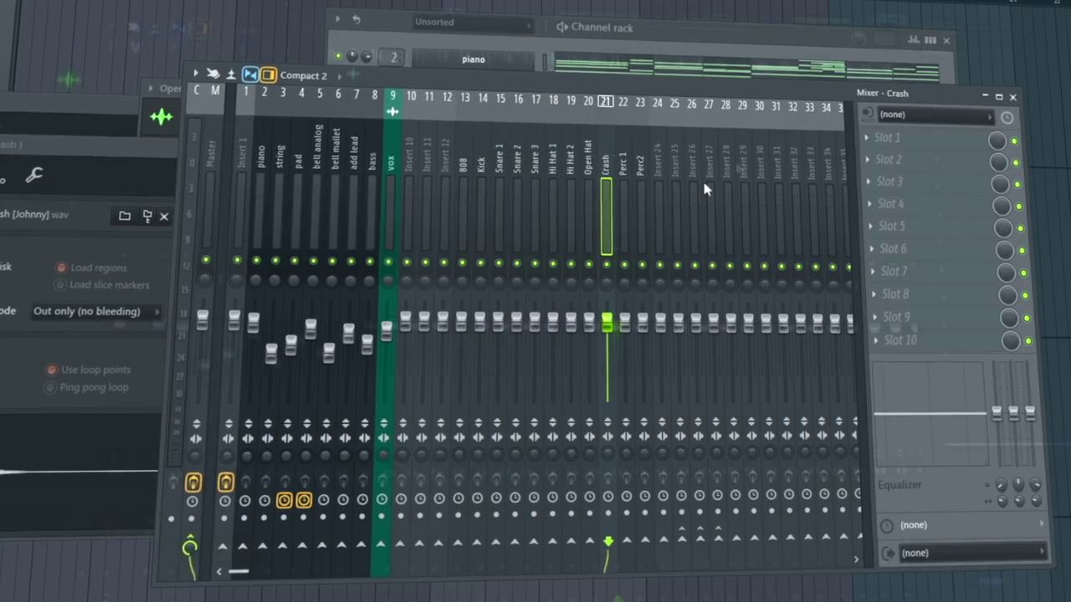
Route the drum tracks through sd, hh and pp submixes into a DRM bus, and the instruments into INSTR GR
left_click(636, 187)
left_click(668, 184)
double_click(705, 172)
type("DR")
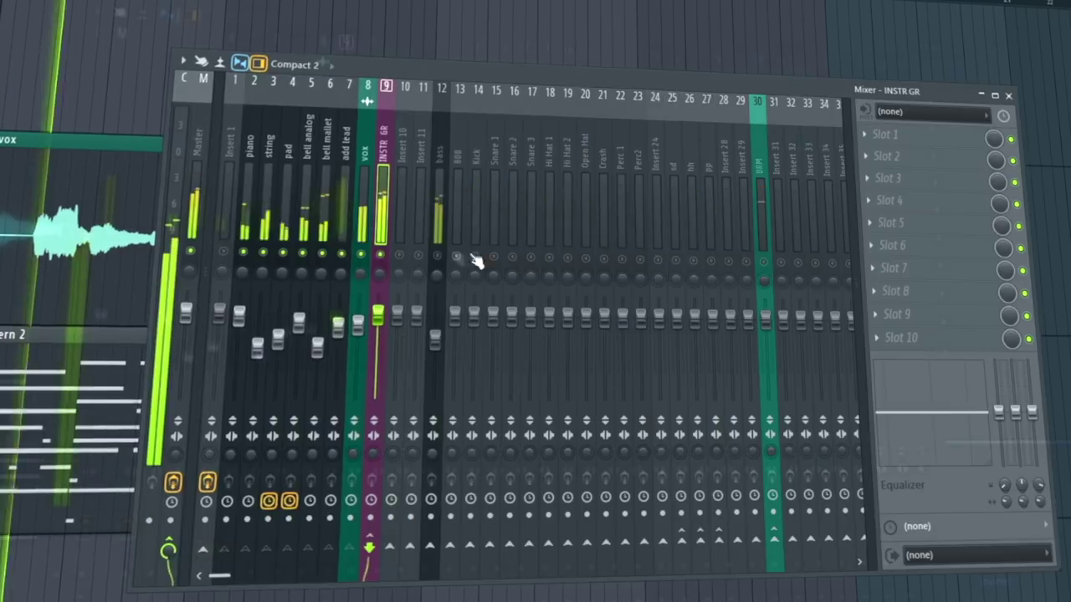
Balance the mixer levels of the kick, snares, hats and percussion against the melody during playback
left_click(473, 316)
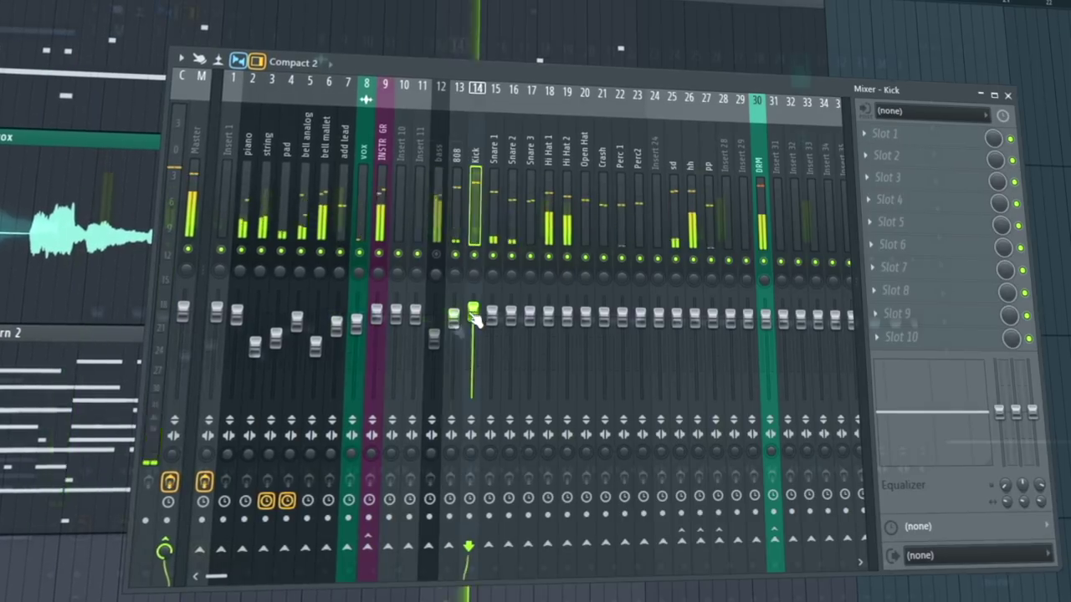
left_click(620, 318)
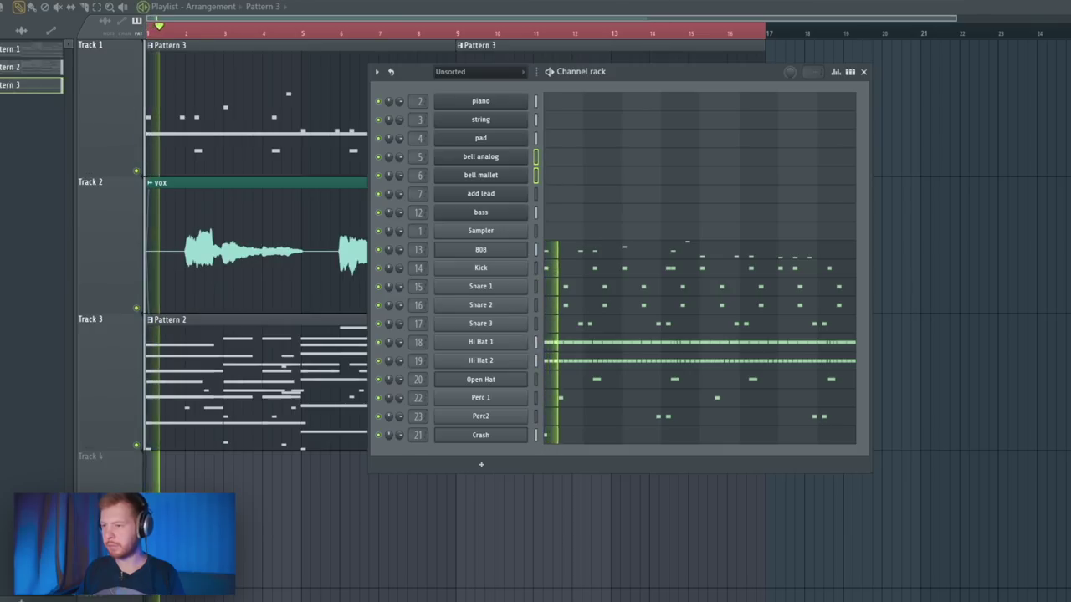
key("F9")
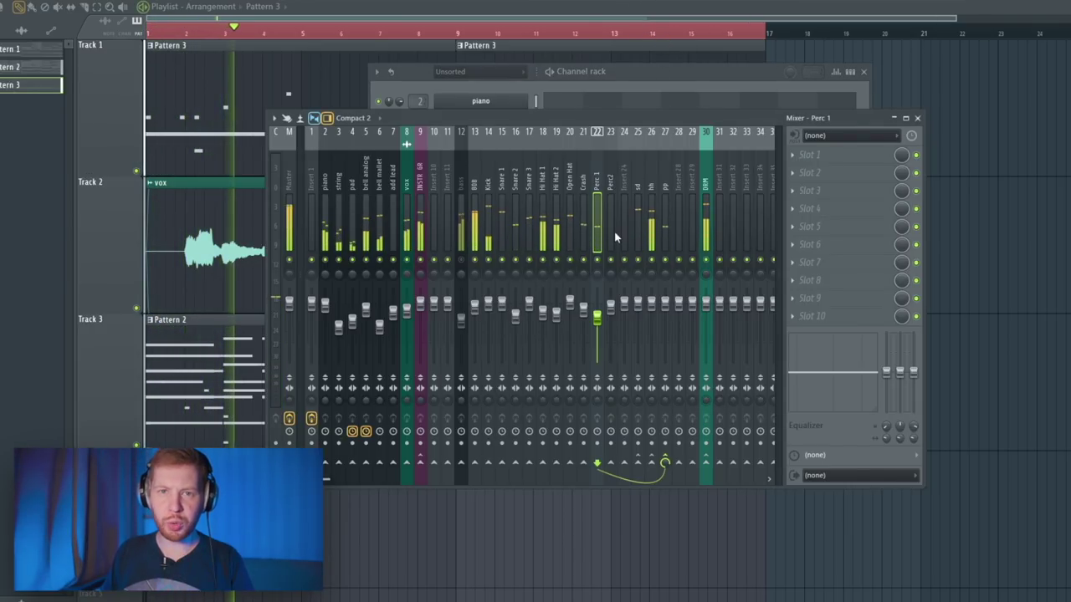
key("space")
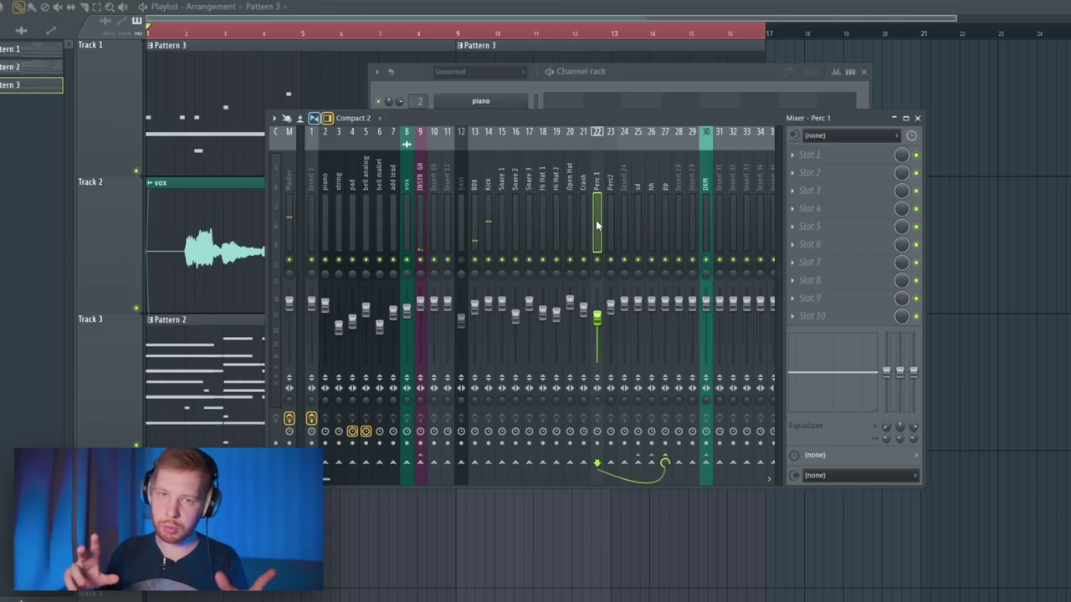
Copy the piano clip to bars 41 to 48 on Track 2 and consolidate it into a reversed audio clip
key("F6")
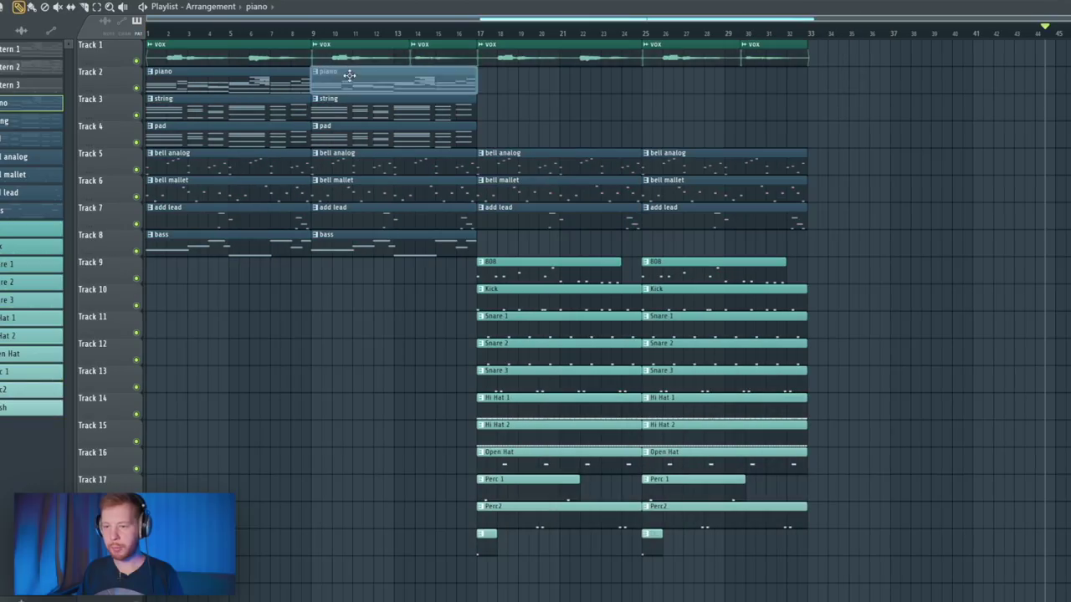
left_click_drag(350, 75, 1027, 75)
scroll(787, 117, "right", 8)
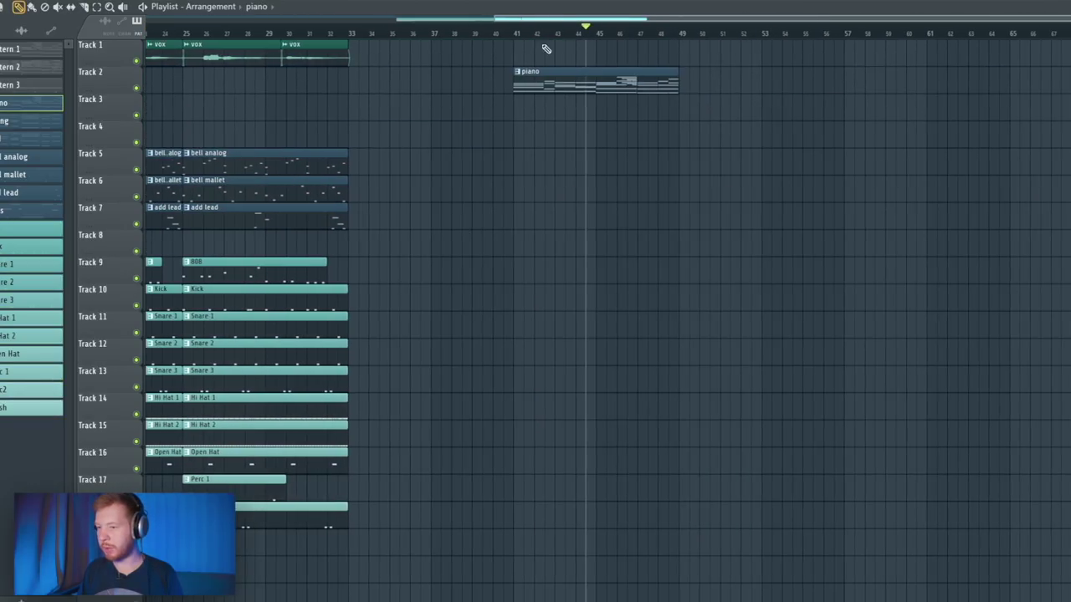
left_click_drag(516, 37, 662, 48)
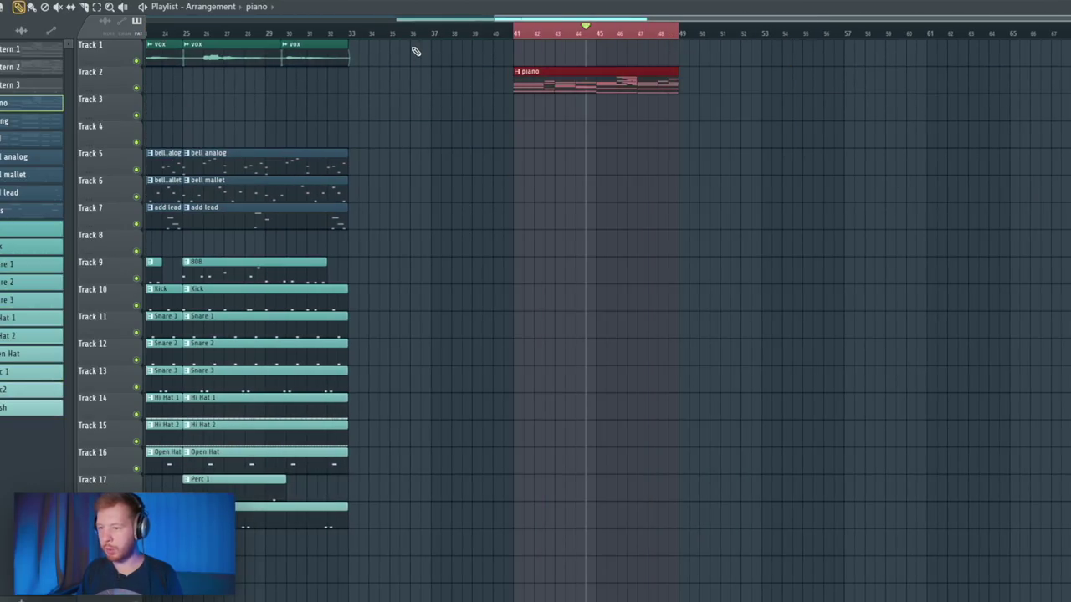
key("ctrl+alt+c")
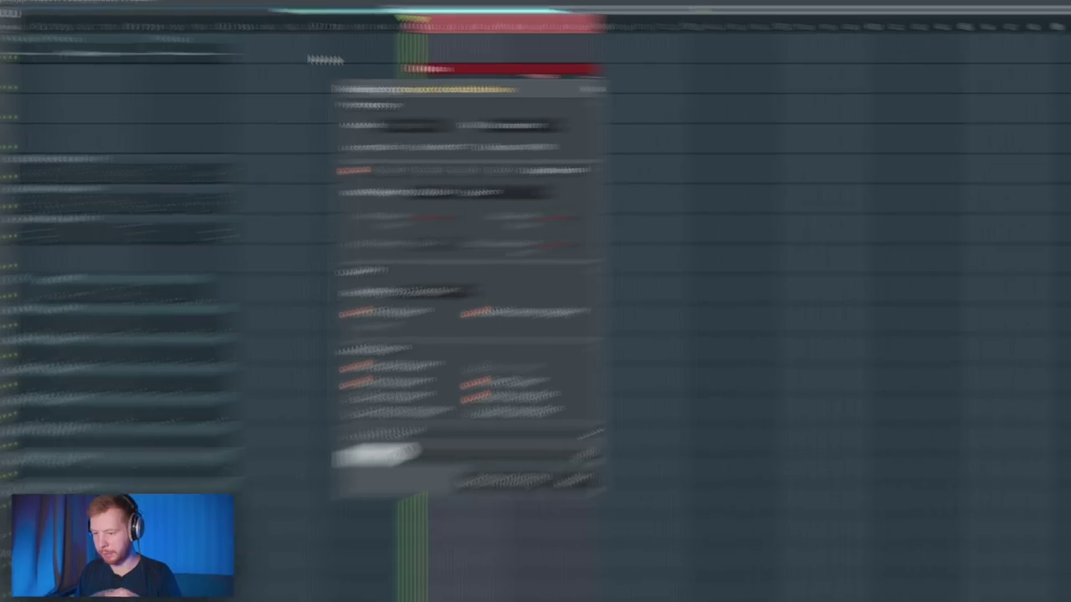
key("Escape")
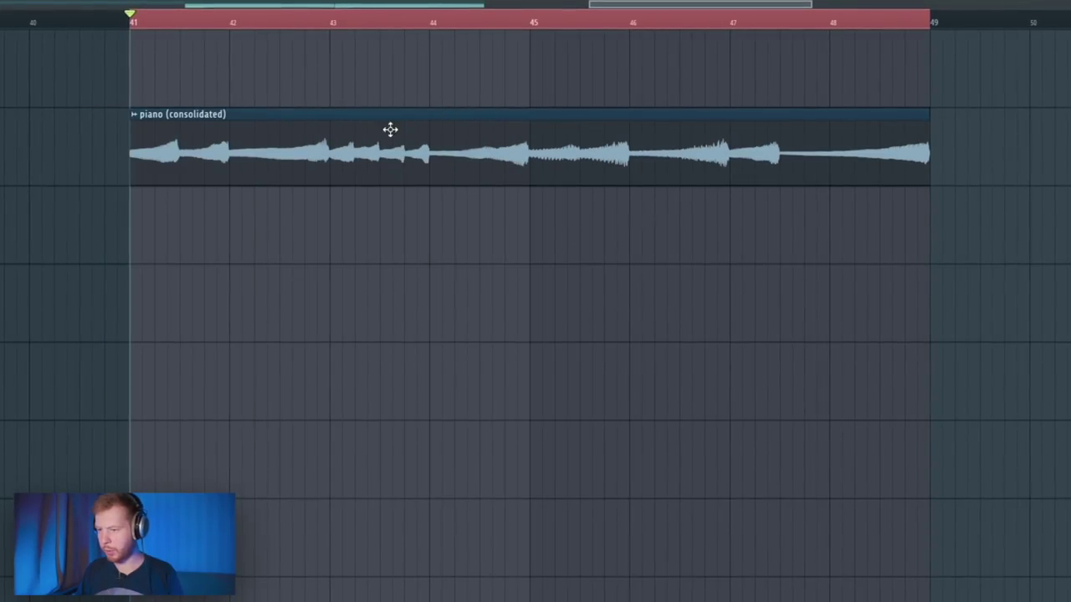
Chop the reversed piano audio into one-bar slices and rearrange them in a new order on the track below
left_click(133, 114)
mouse_move(171, 294)
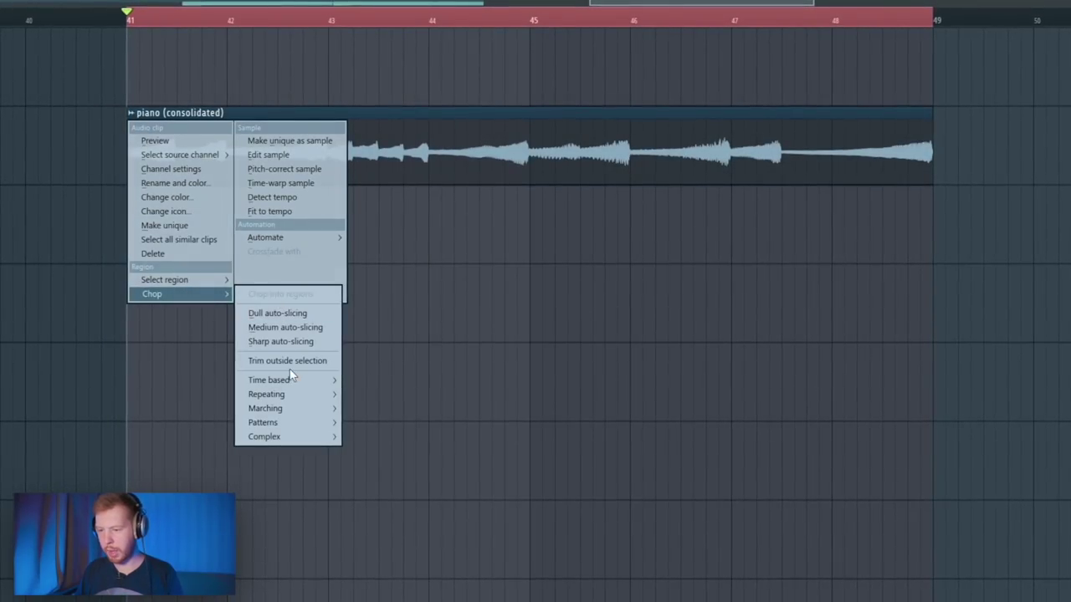
mouse_move(287, 380)
left_click(404, 384)
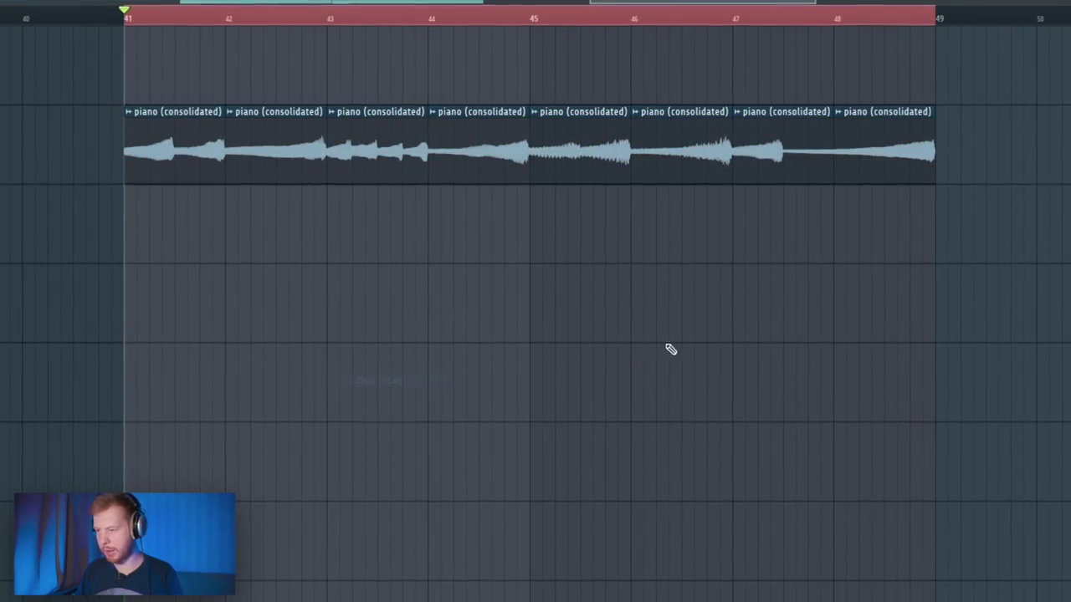
left_click_drag(889, 151, 376, 266)
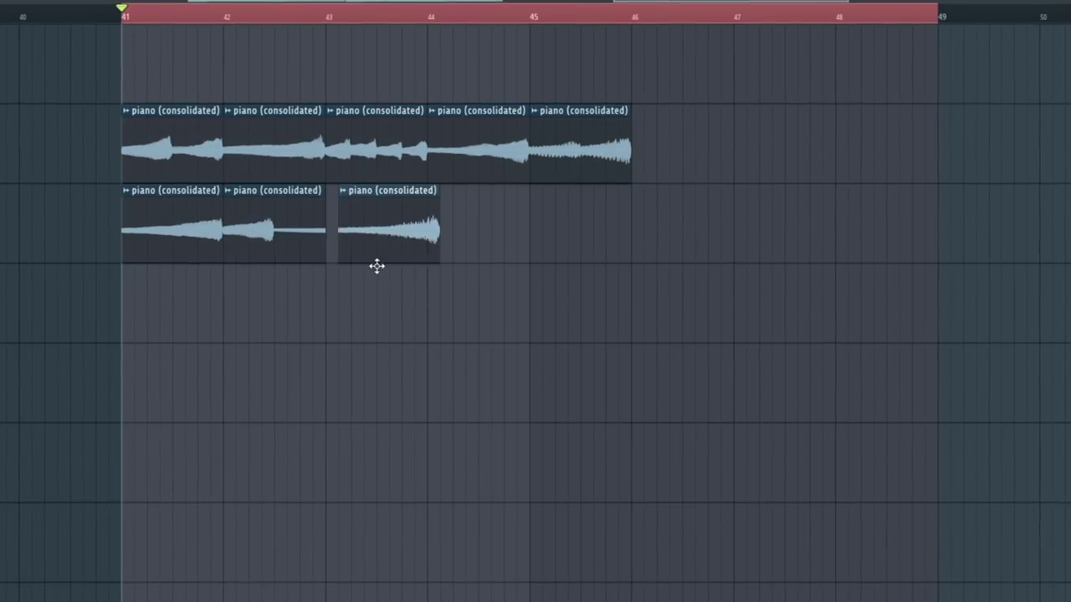
left_click_drag(568, 151, 487, 246)
left_click_drag(485, 151, 589, 262)
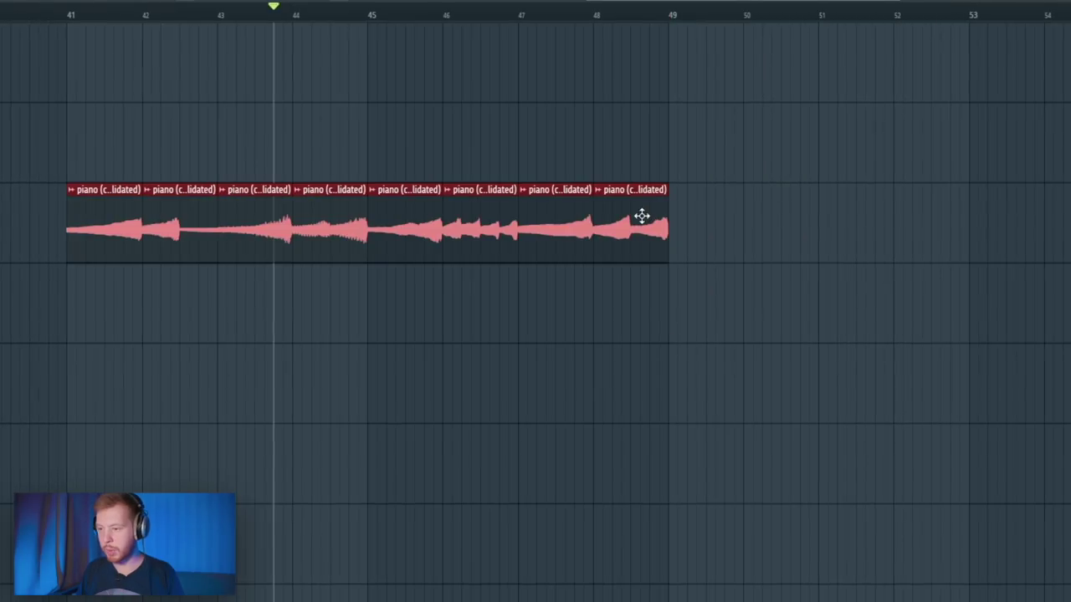
Shorten all eight piano slices to about half a bar and fade their edges in and out
left_click_drag(666, 229, 636, 236)
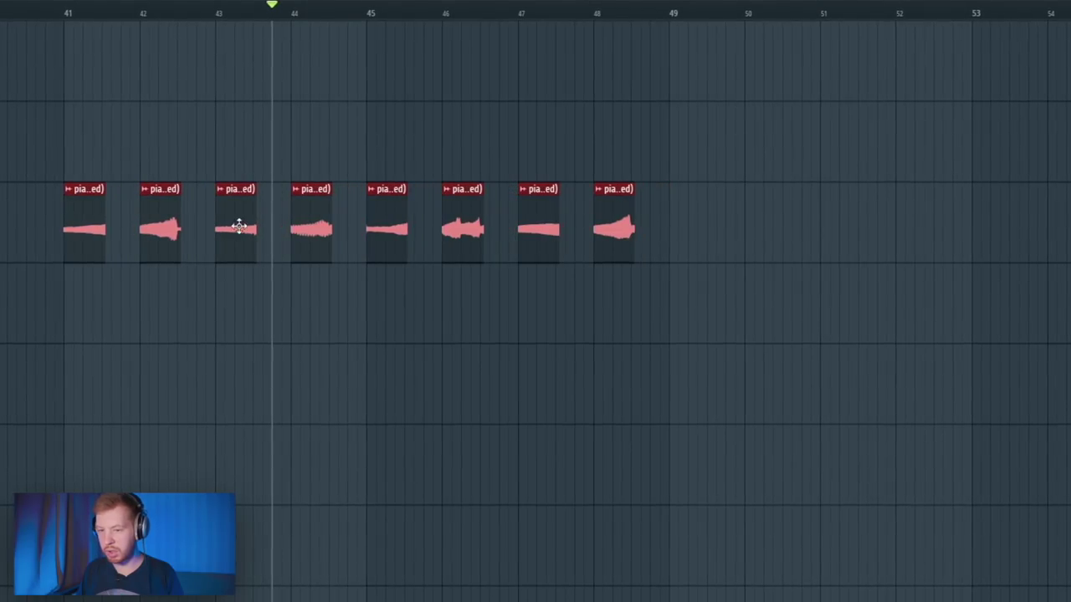
double_click(148, 221)
left_click(182, 252)
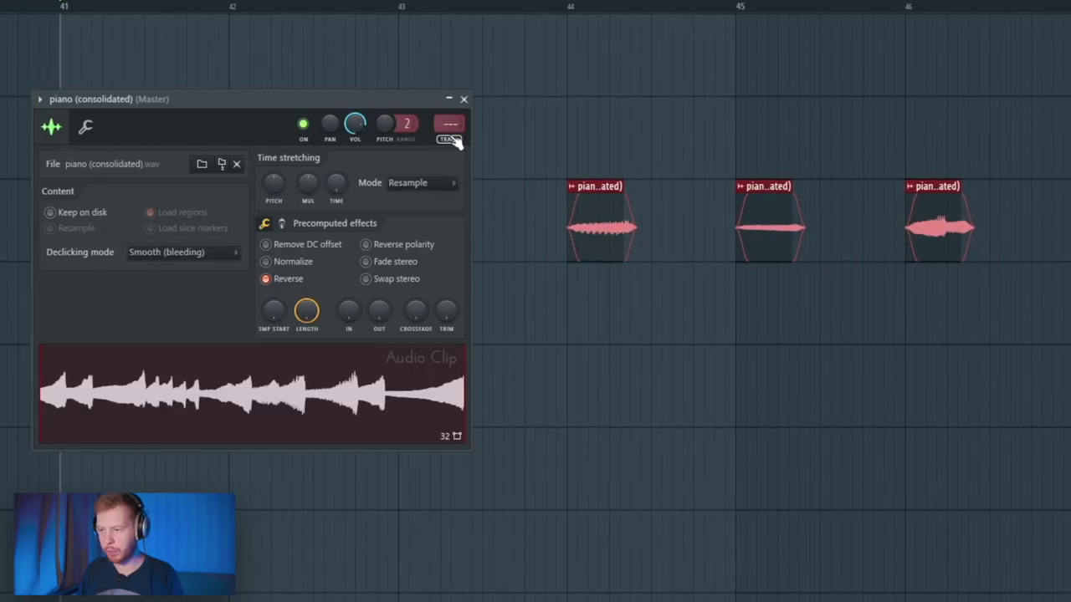
Route the piano slices to mixer track 10 named piano rev and load HalfTime in its third effect slot
left_click(450, 138)
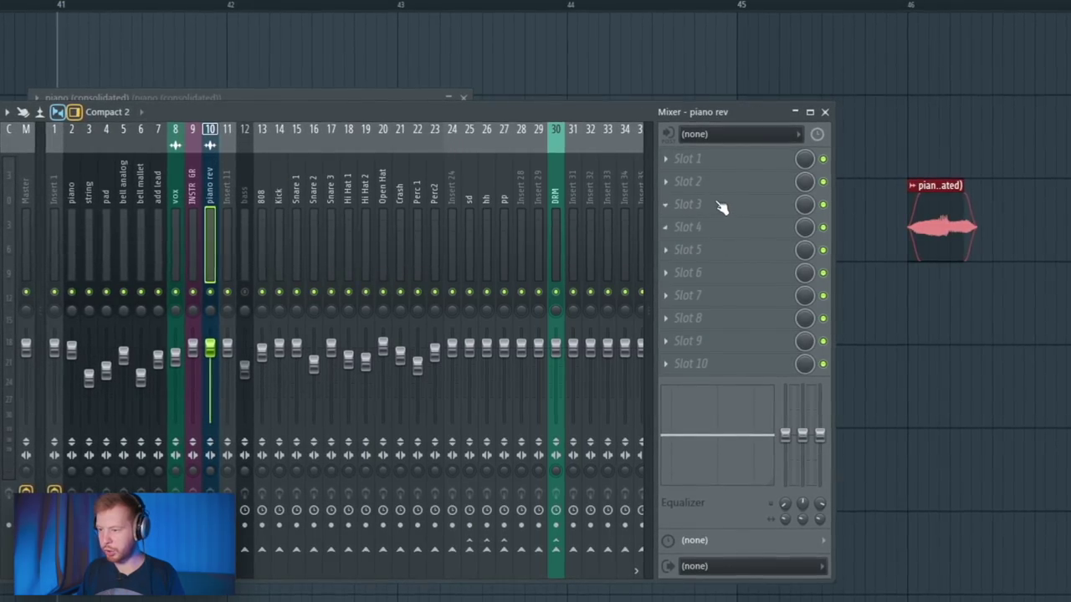
left_click(703, 204)
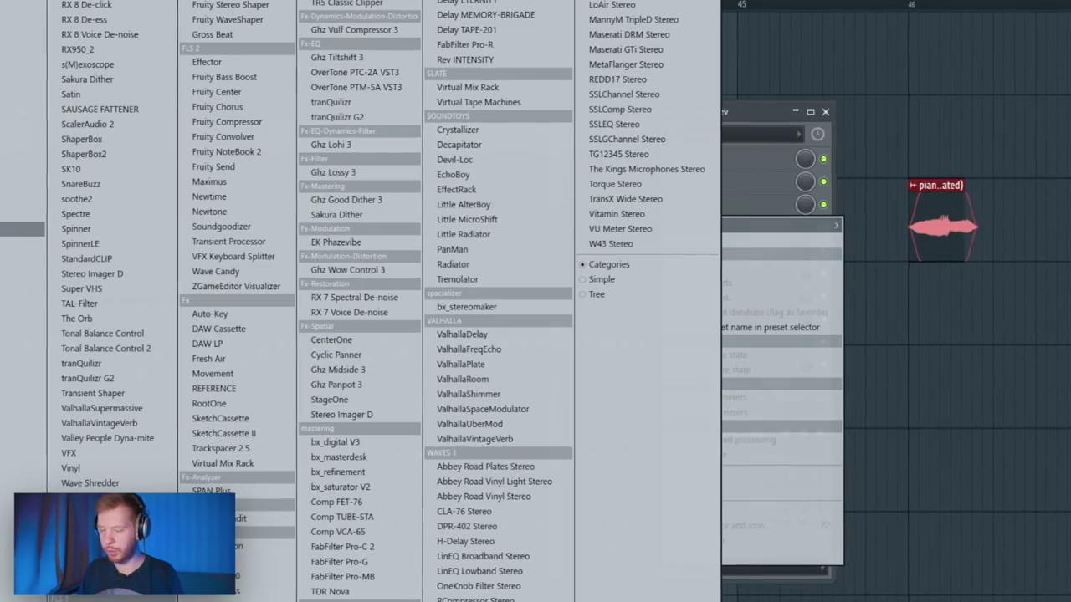
left_click(468, 542)
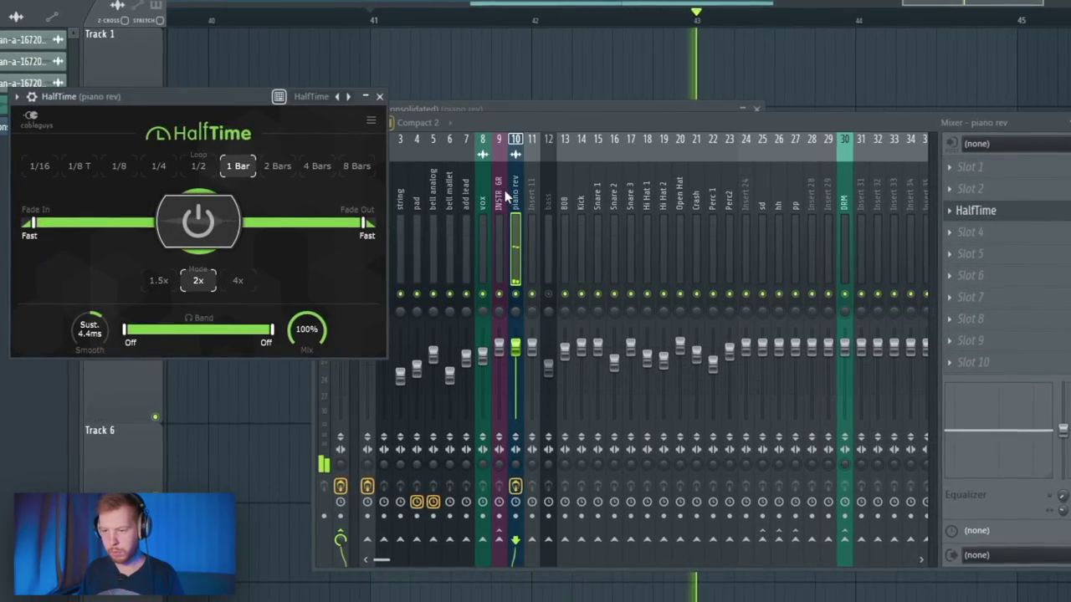
left_click(33, 97)
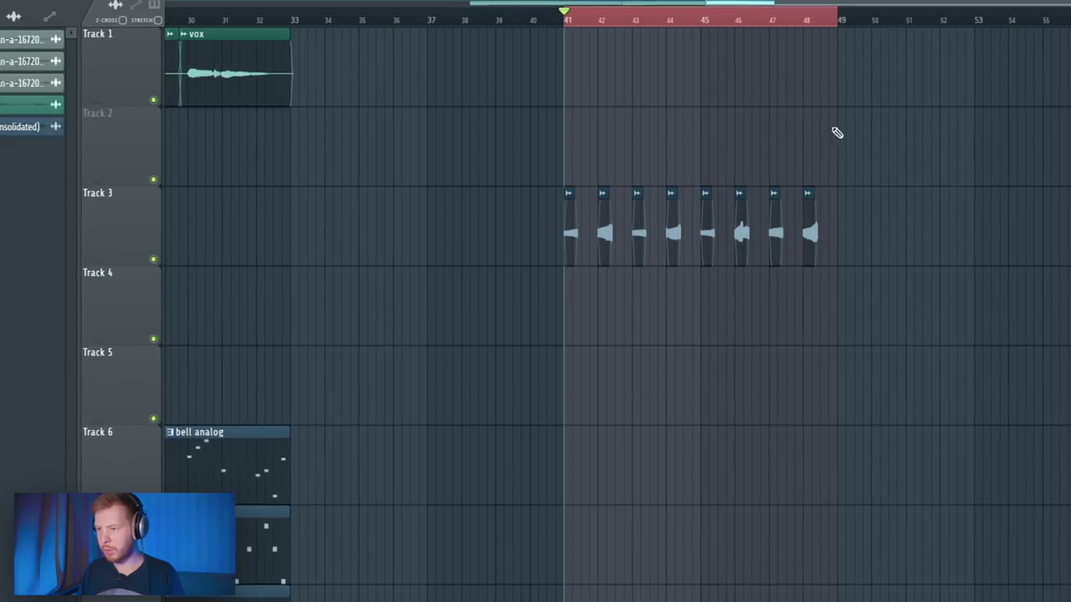
Place a copy of the eight-bar vox clip at bar 41 on Track 1 and make it unique
scroll(672, 244, "left", 4)
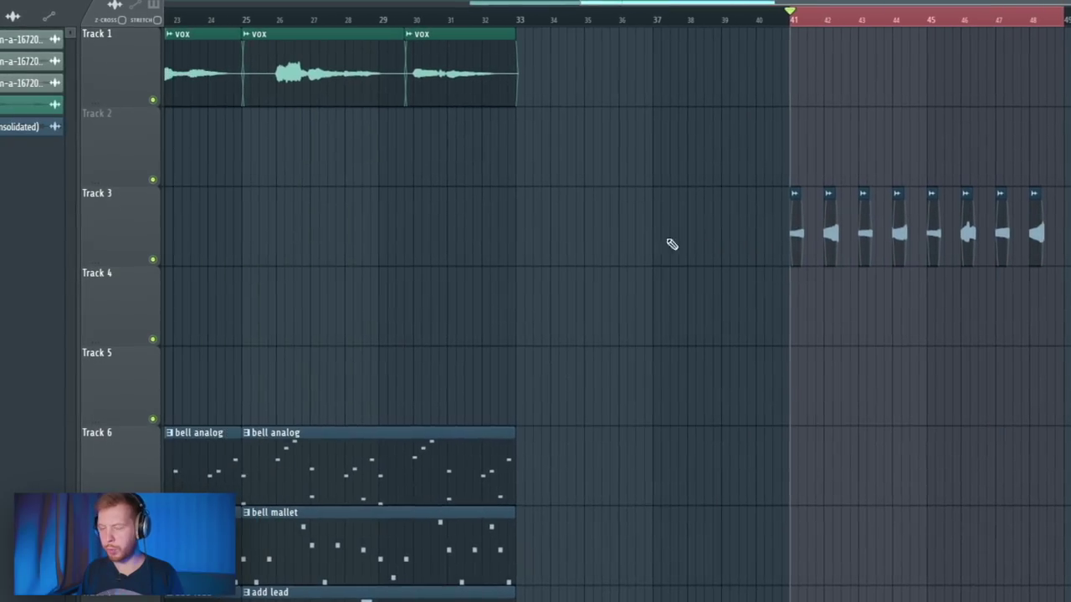
scroll(318, 203, "left", 12)
scroll(413, 53, "down", 3)
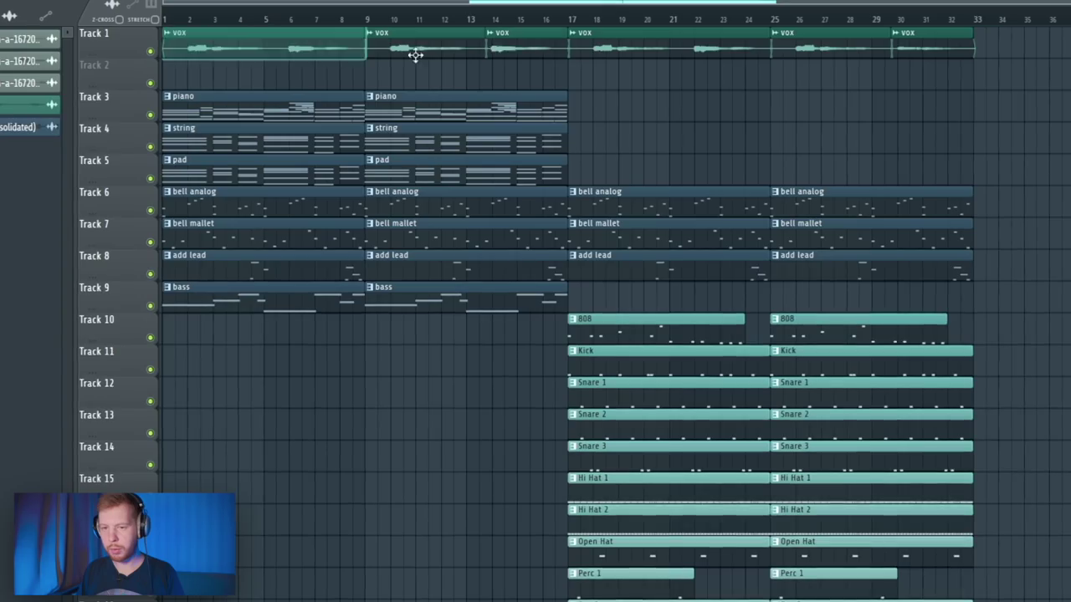
scroll(865, 299, "up", 6)
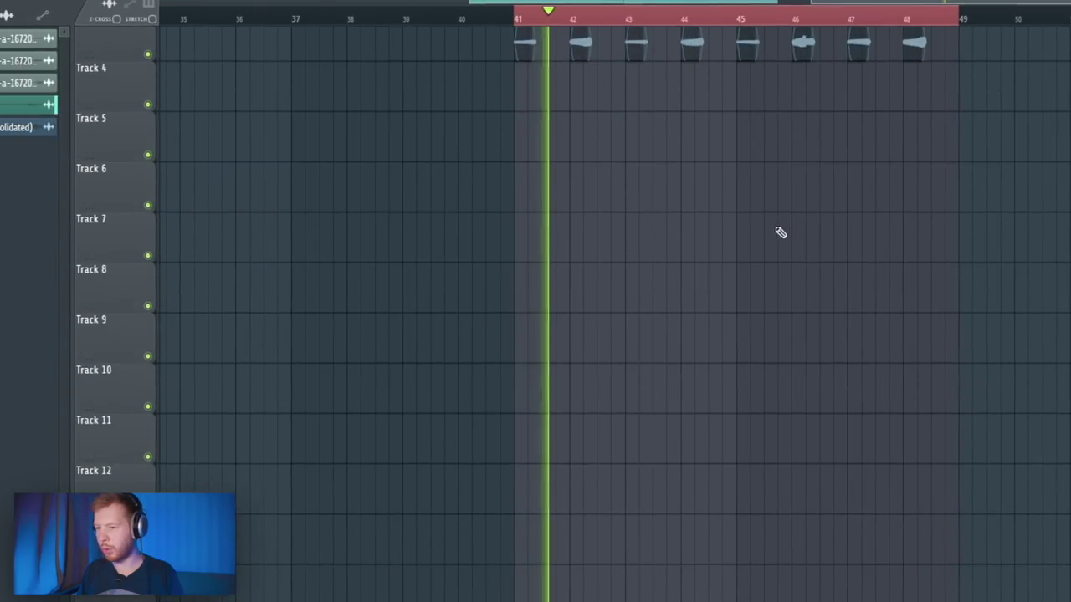
scroll(687, 228, "up", 4)
key("space")
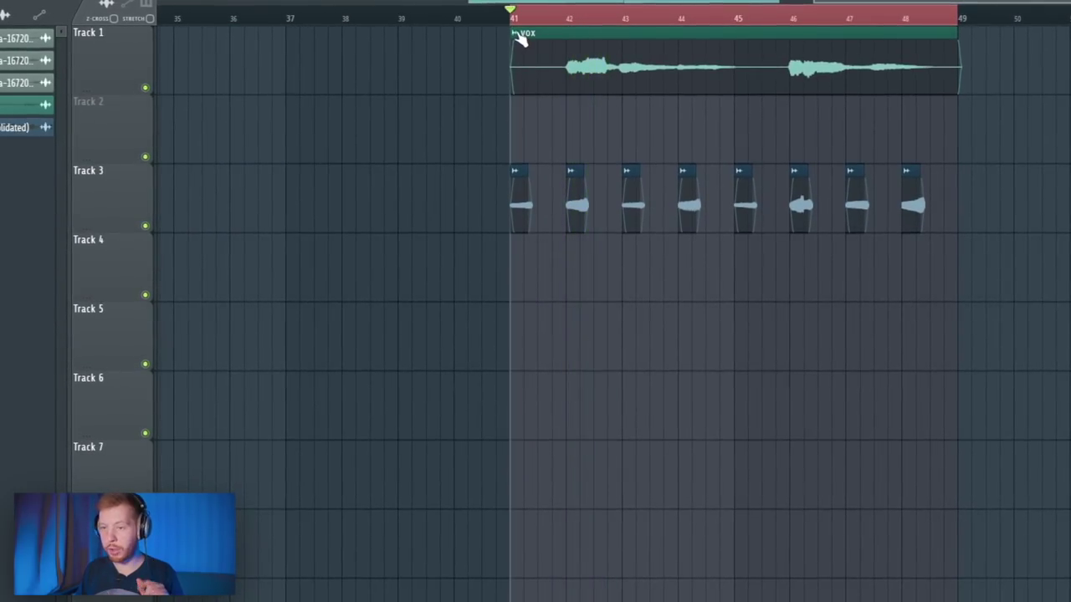
left_click(519, 38)
left_click(551, 152)
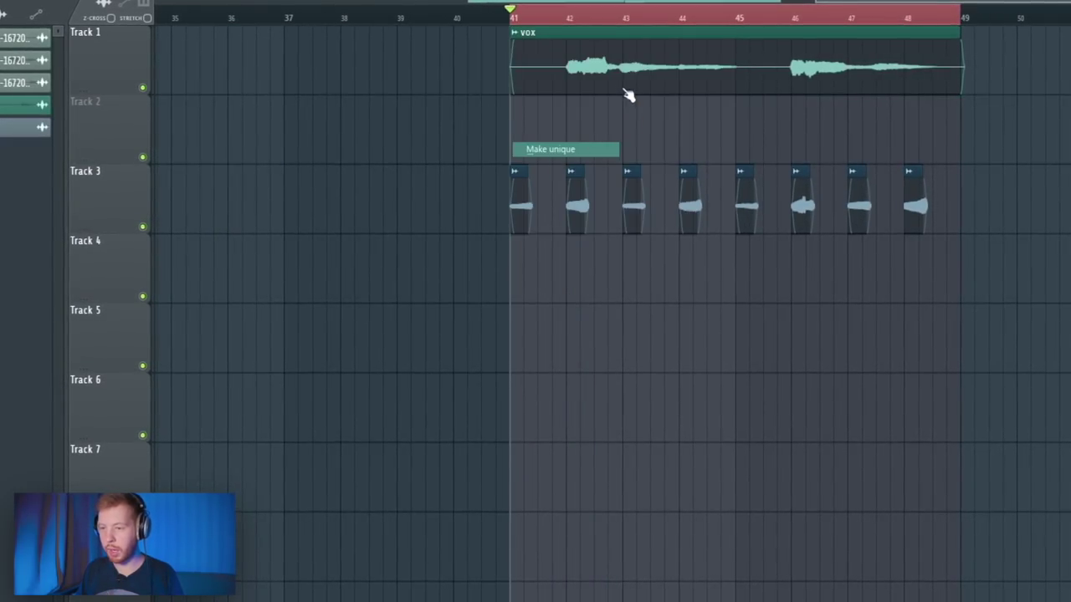
Chop the unique vox clip at bar 41 into one-beat slices and shorten each slice to about half a beat
double_click(535, 44)
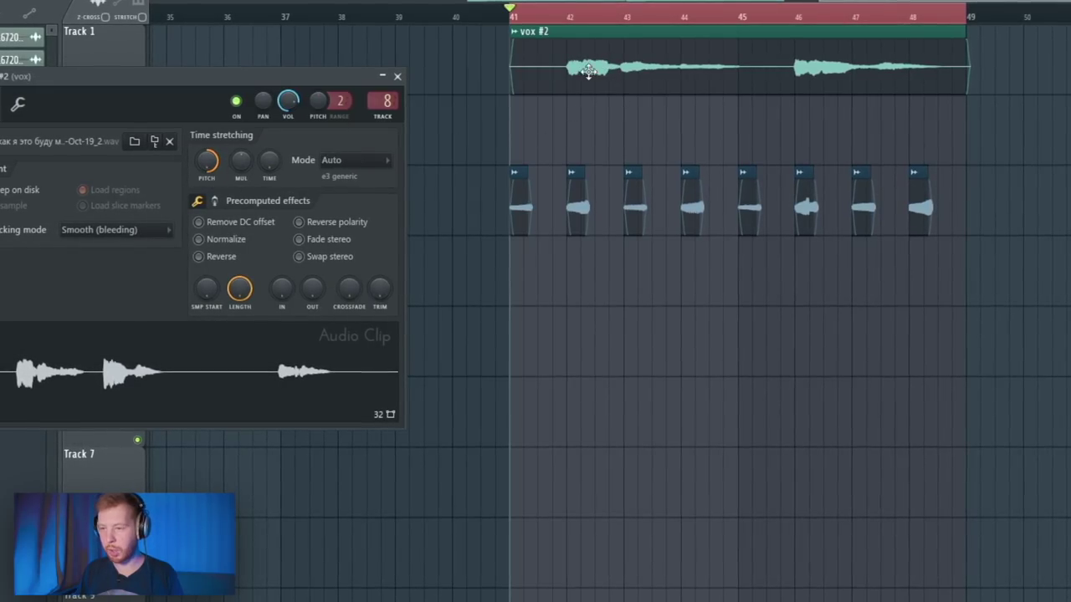
left_click(514, 31)
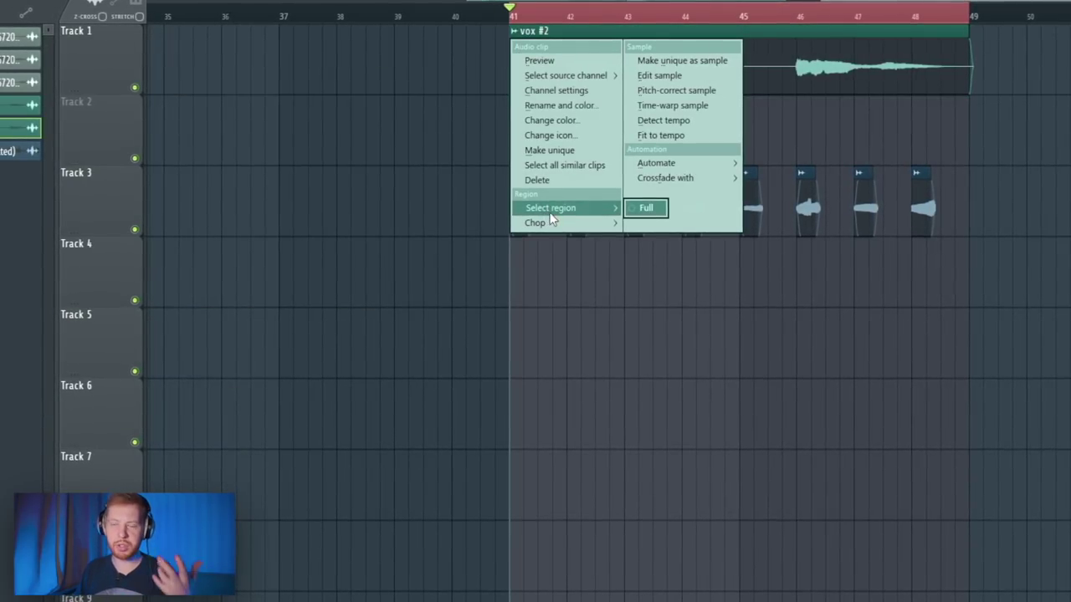
mouse_move(553, 220)
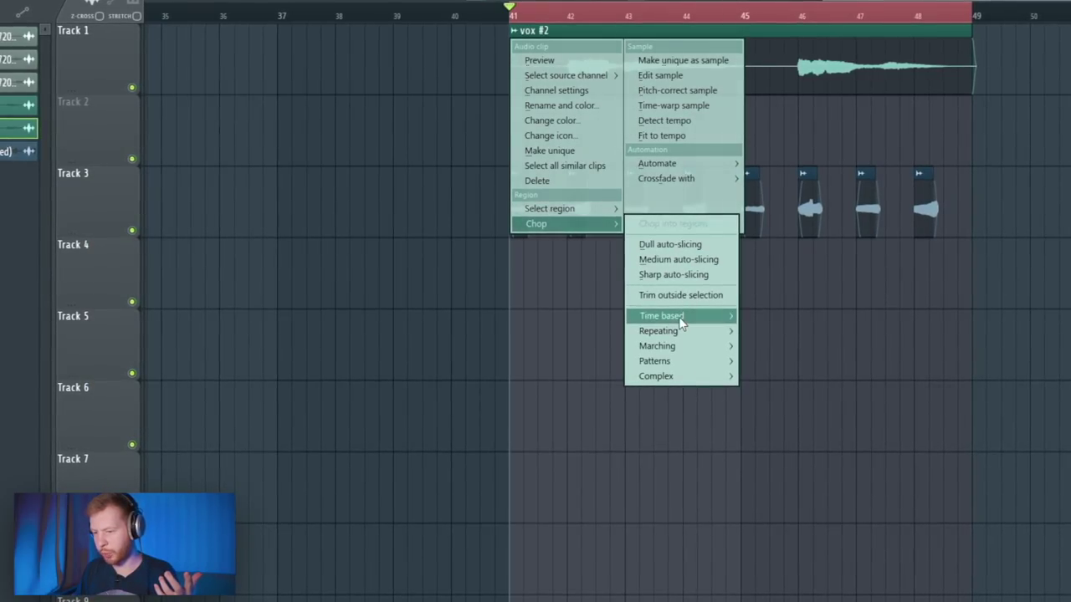
mouse_move(703, 316)
left_click(783, 332)
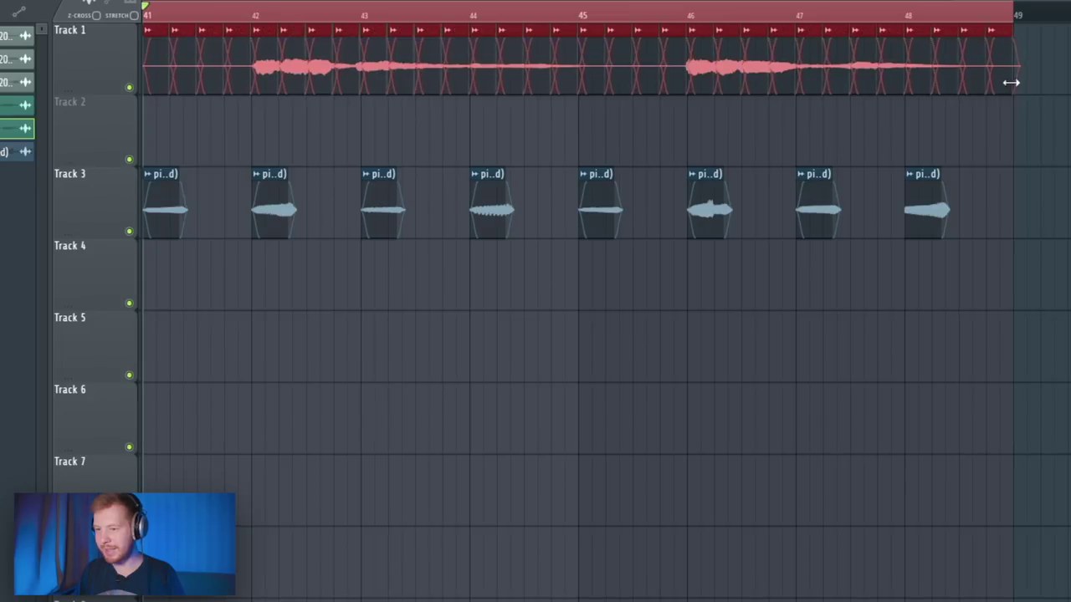
Mute every second vox slice in bars 42 to 44 and play the chopped section
left_click(268, 12)
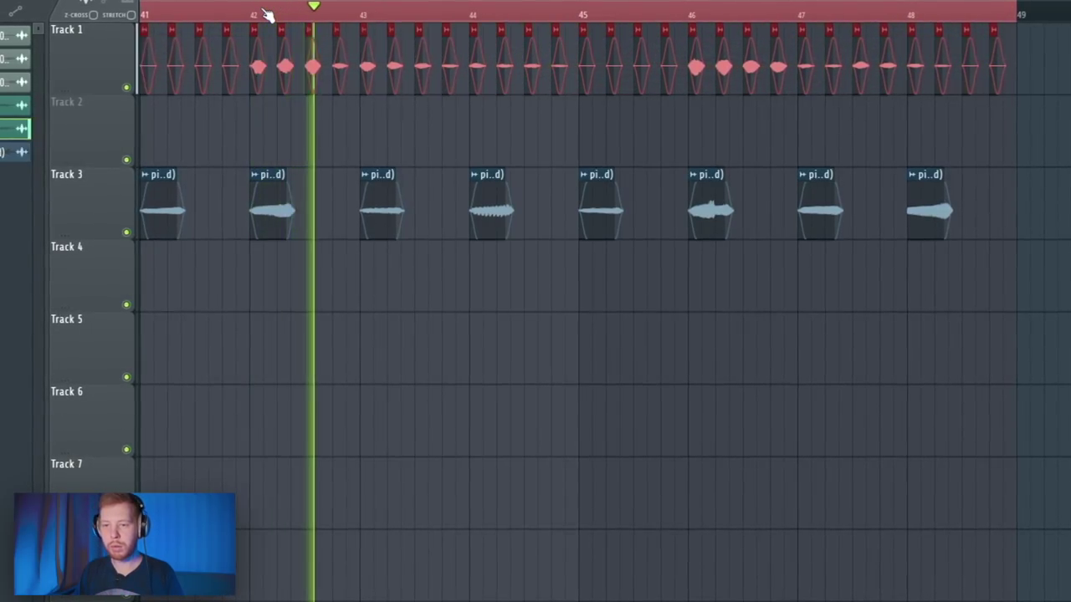
key("space")
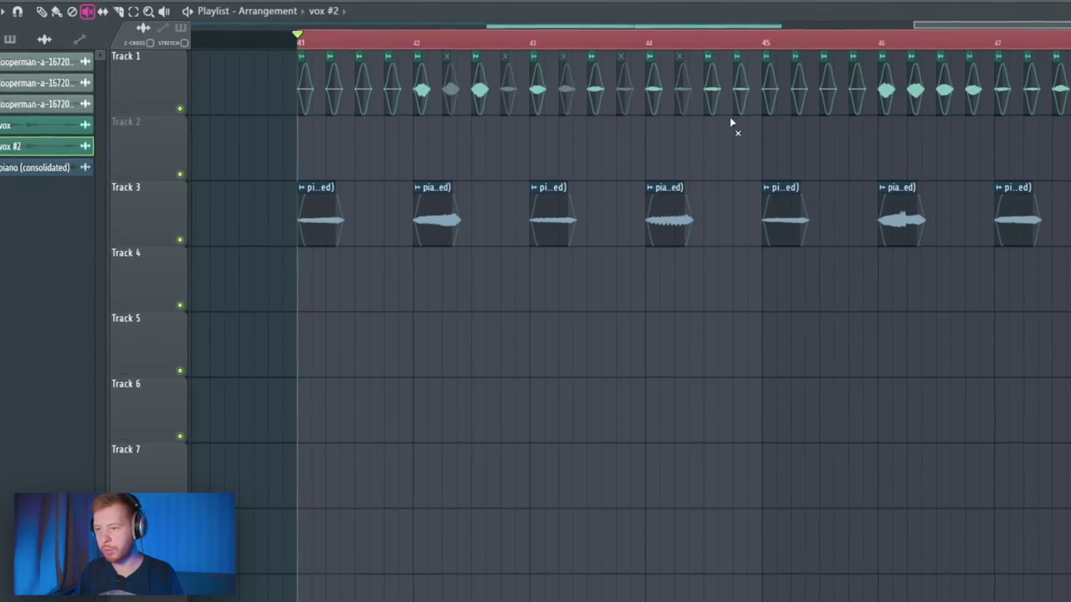
left_click(428, 38)
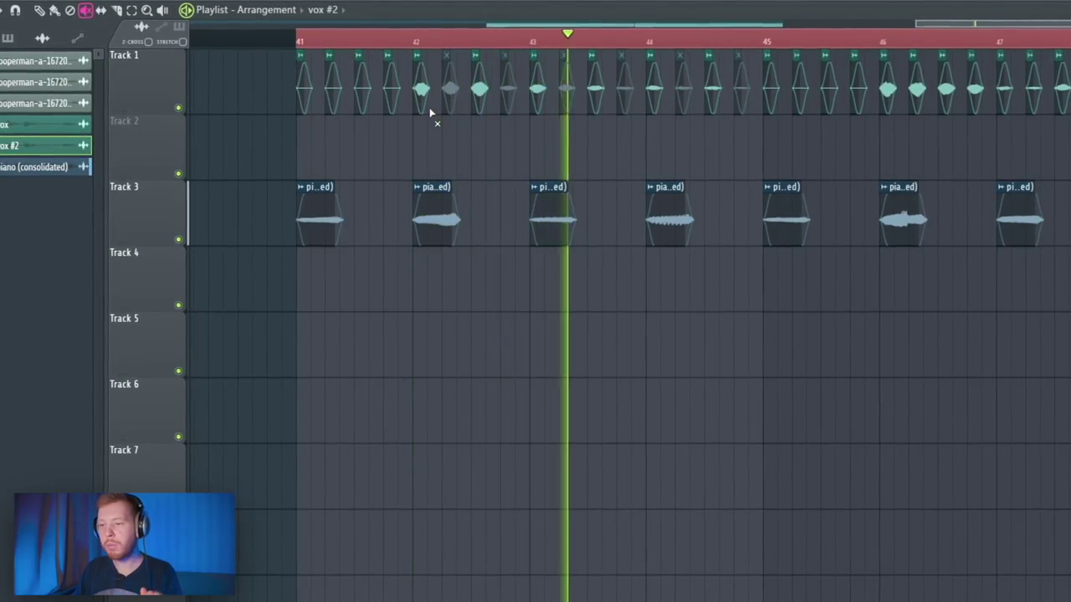
key("space")
On the vox mixer track, load Little AlterBoy with pitch and formant at -12.0, and turn off Wobble in RC-20 Retro Color
key("p")
scroll(502, 318, "down", 5)
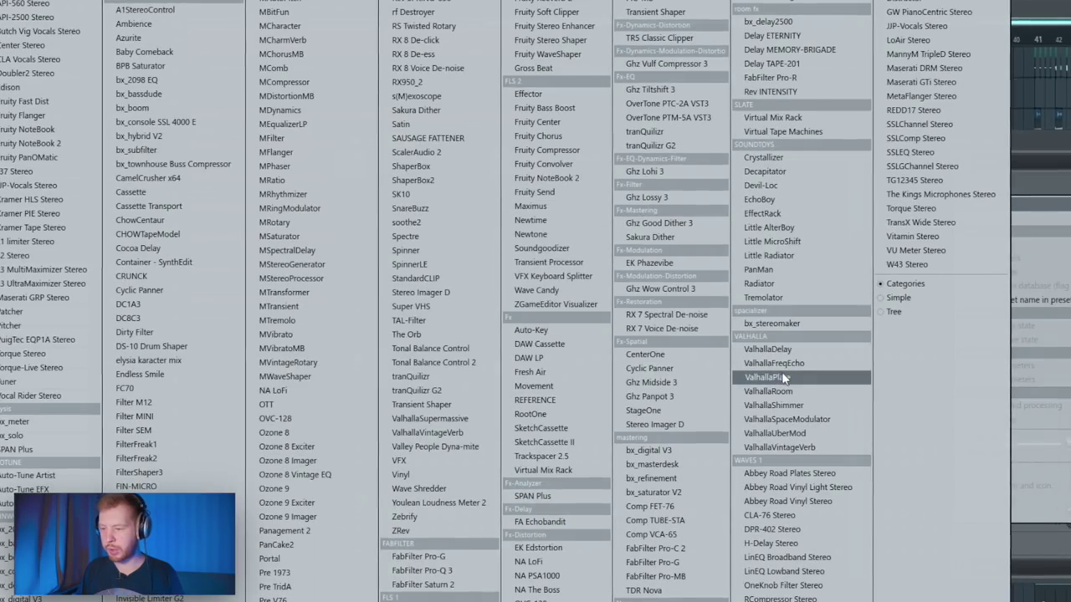
left_click(796, 232)
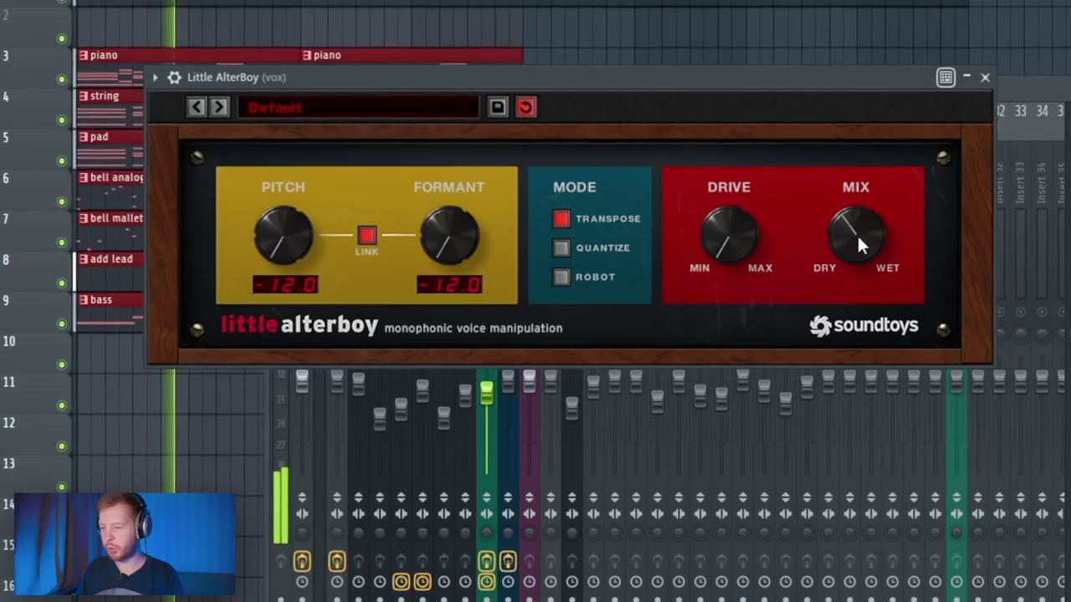
left_click_drag(673, 86, 688, 79)
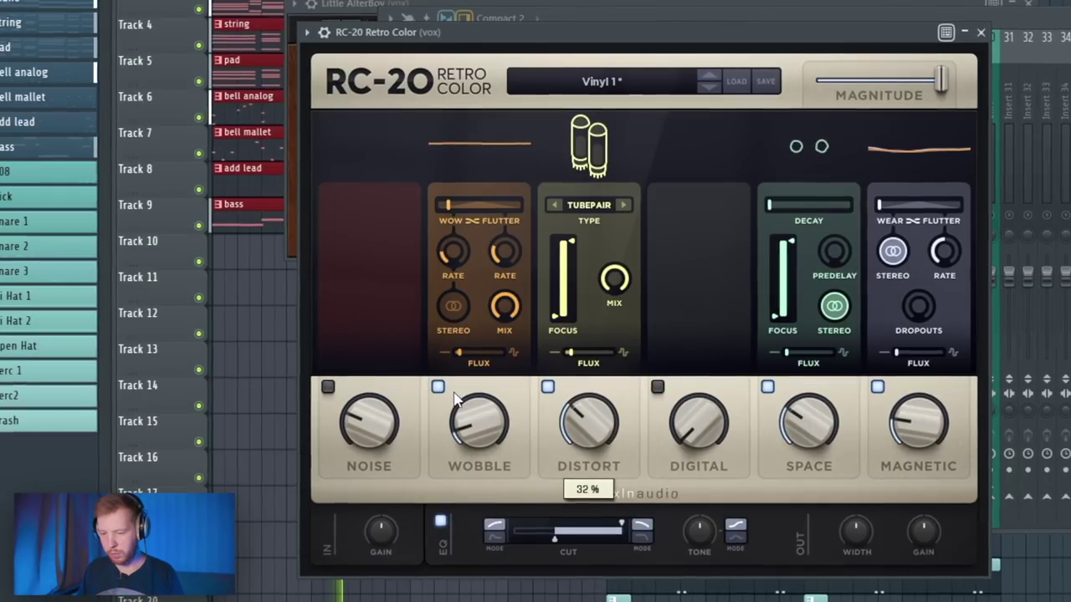
left_click(437, 388)
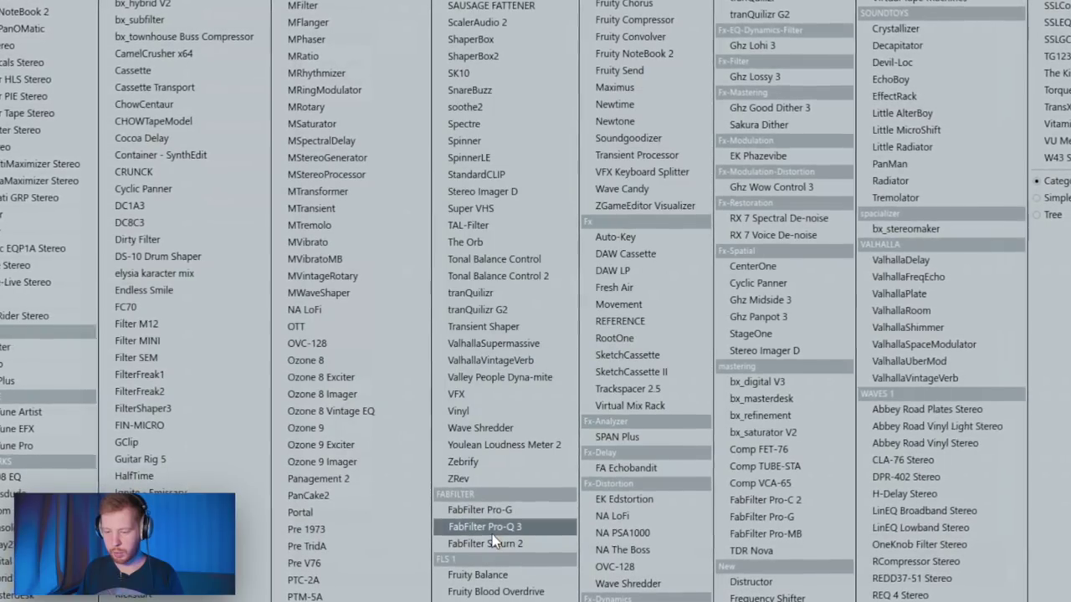
Load FabFilter Pro-Q 3 on the vox track and add a 12 dB/oct low cut applied to the Side signal
left_click(490, 540)
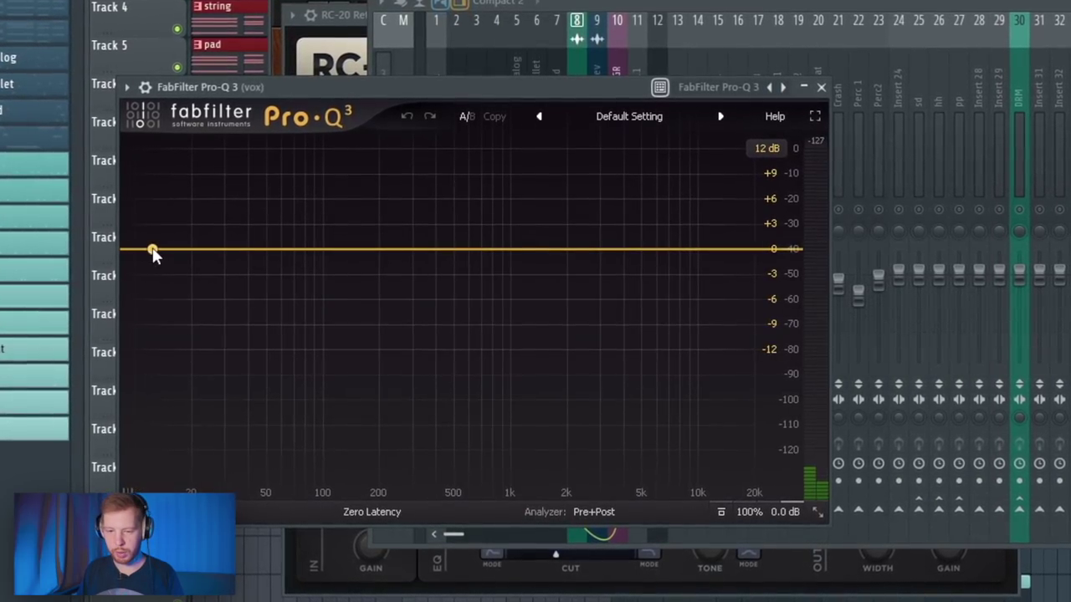
double_click(157, 250)
left_click(512, 432)
left_click(512, 415)
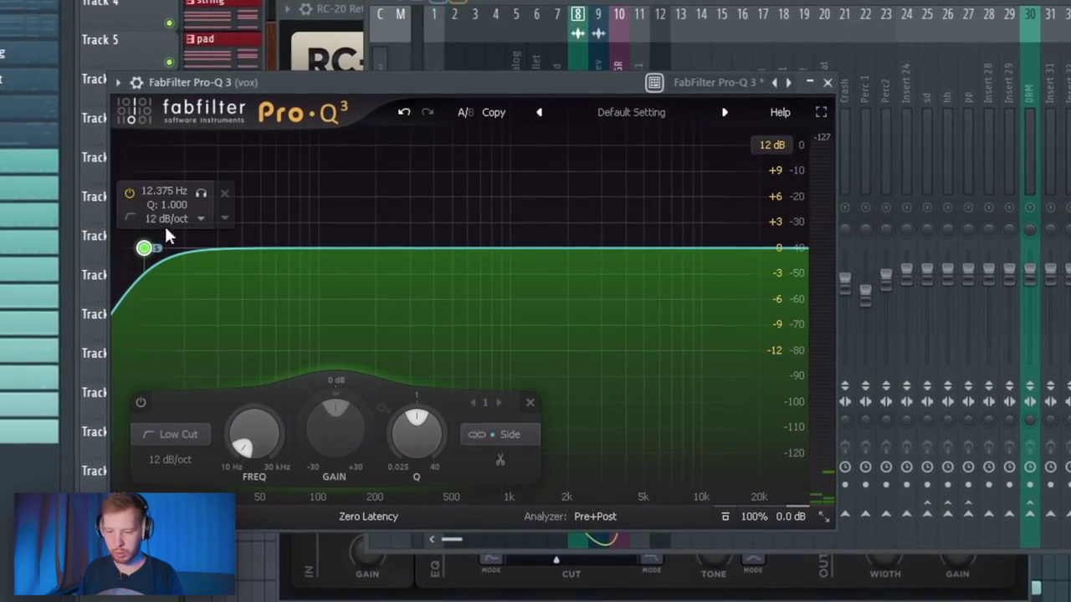
left_click_drag(199, 193, 339, 195)
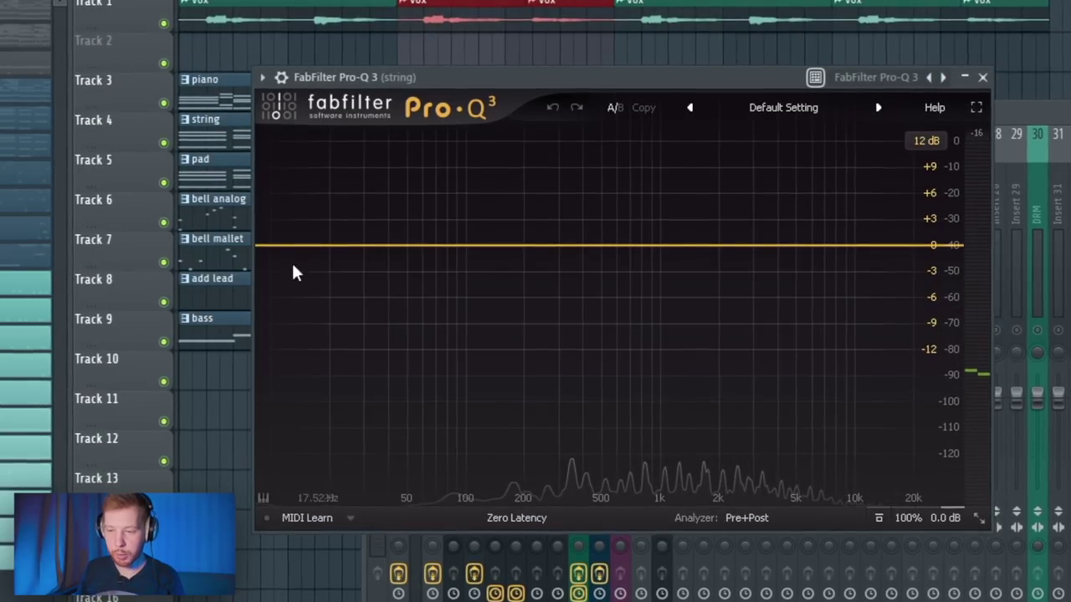
In the string track's Pro-Q 3, cut the lows with a stereo band and a Side band, and add another band above 1 kHz
left_click_drag(259, 255, 438, 298)
double_click(404, 266)
right_click(406, 266)
mouse_move(502, 390)
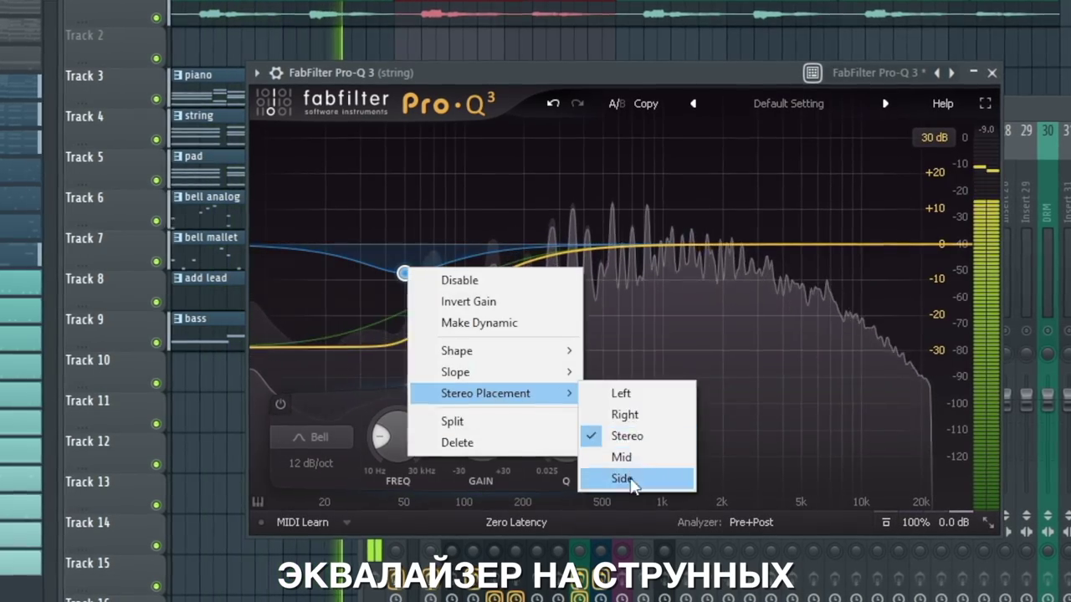
left_click(627, 481)
left_click_drag(404, 262, 505, 296)
double_click(694, 265)
right_click(694, 266)
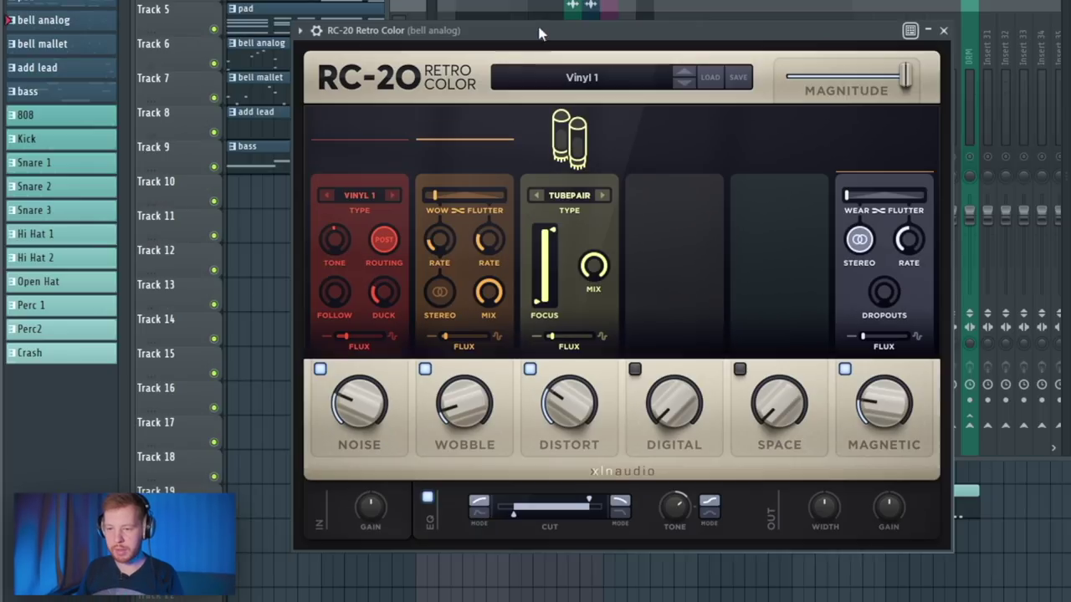
In RC-20 on the bell analog track, set the distortion type to Zap and turn off Noise and Wobble
key("F9")
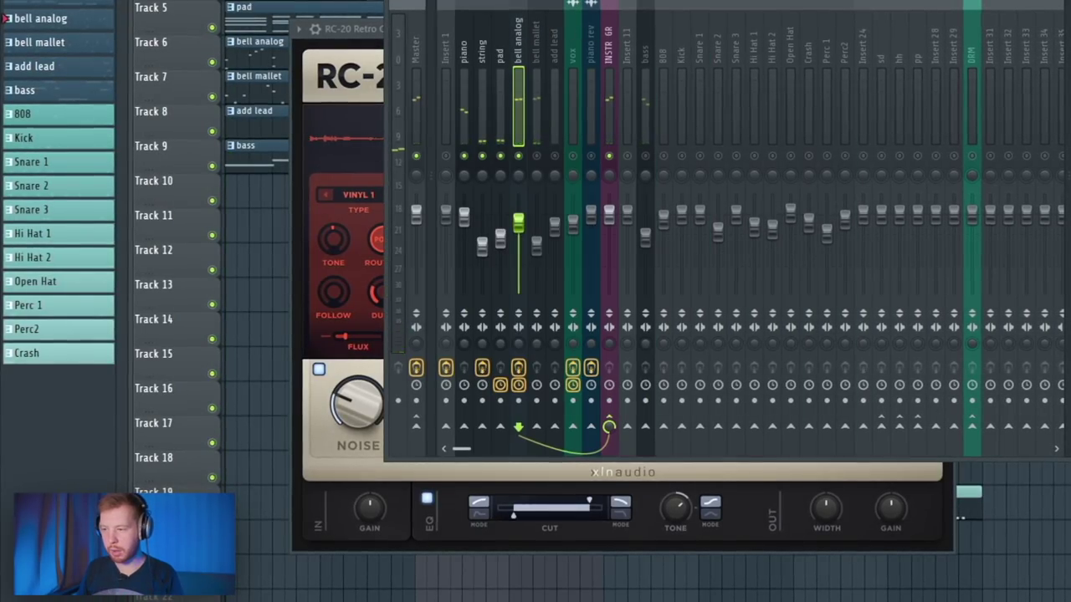
left_click(532, 356)
left_click(536, 196)
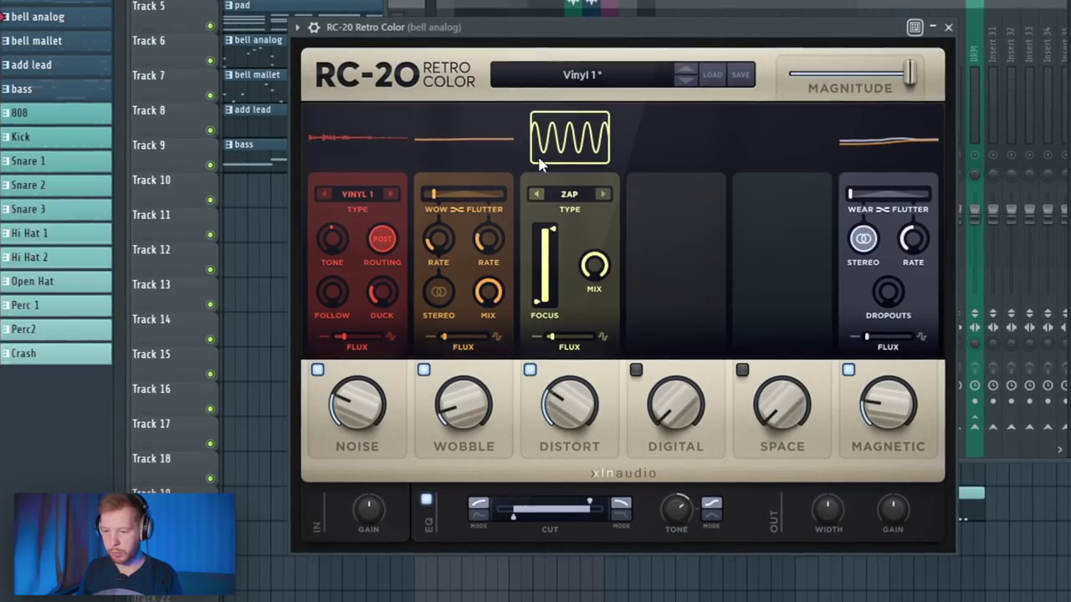
left_click(316, 369)
left_click(423, 369)
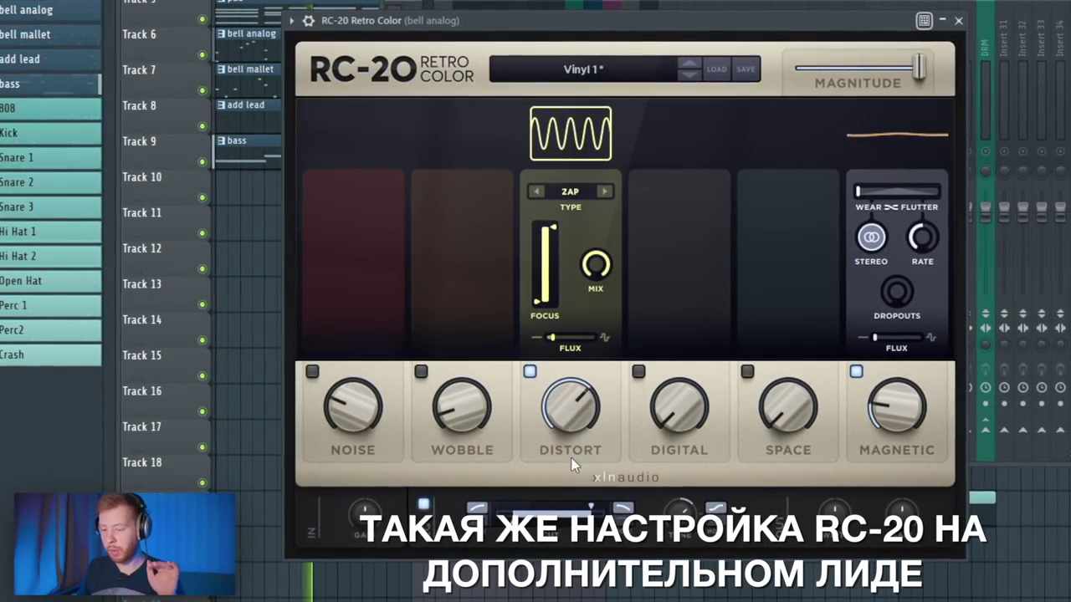
Set the bell analog RC-20's EQ cut range to about 193 Hz at the low end and 20000 Hz at the high end
left_click_drag(591, 508, 645, 523)
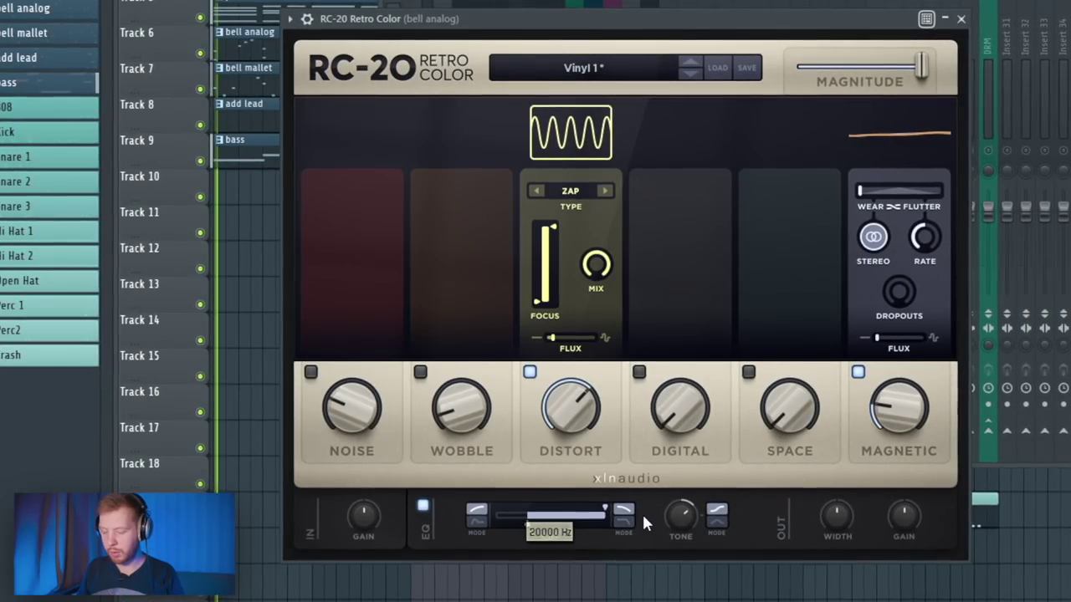
mouse_move(528, 529)
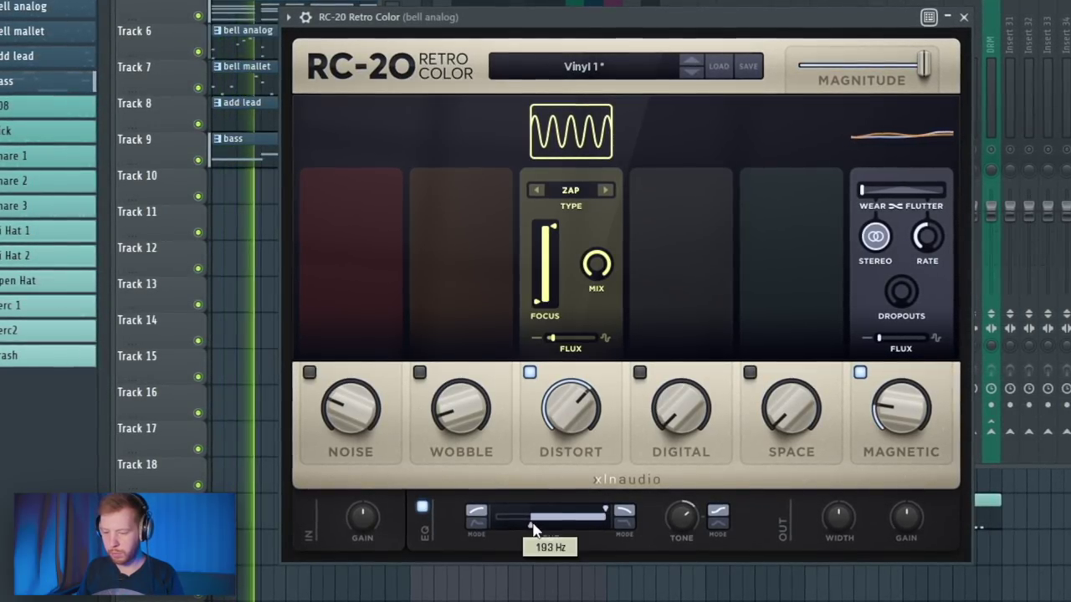
left_click_drag(792, 407, 834, 243)
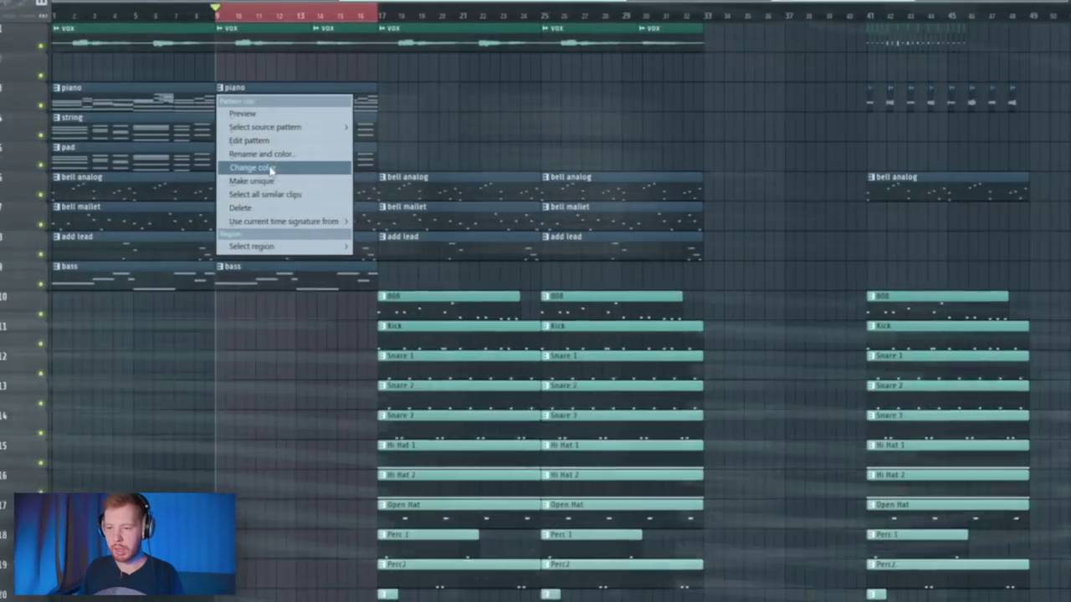
Make the piano clip at bar 9 unique and compress each two-bar phrase of its notes into one bar
left_click(256, 181)
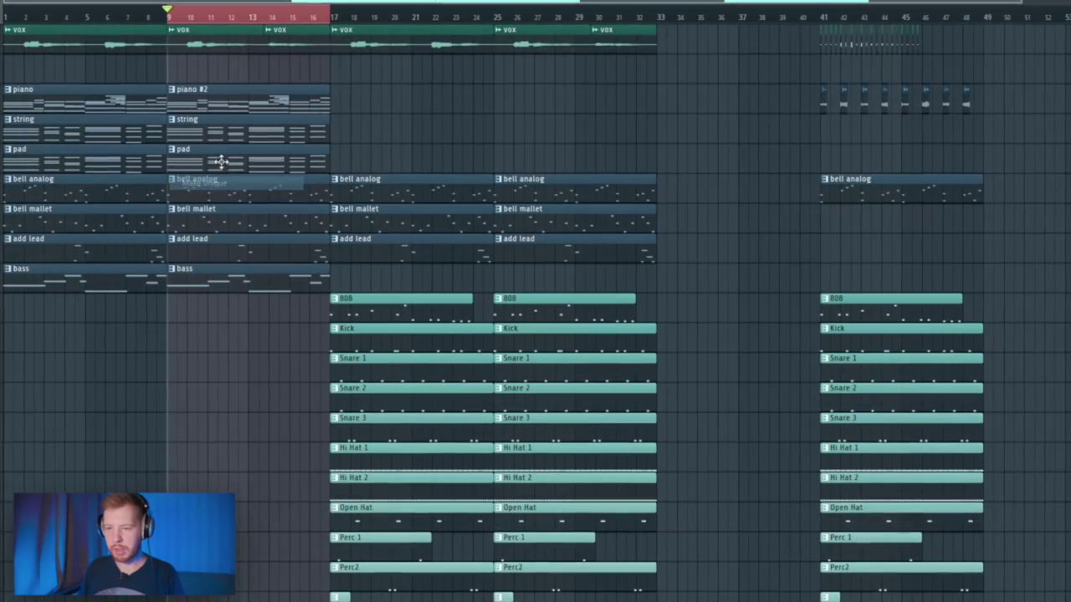
double_click(259, 105)
left_click_drag(330, 139, 361, 350)
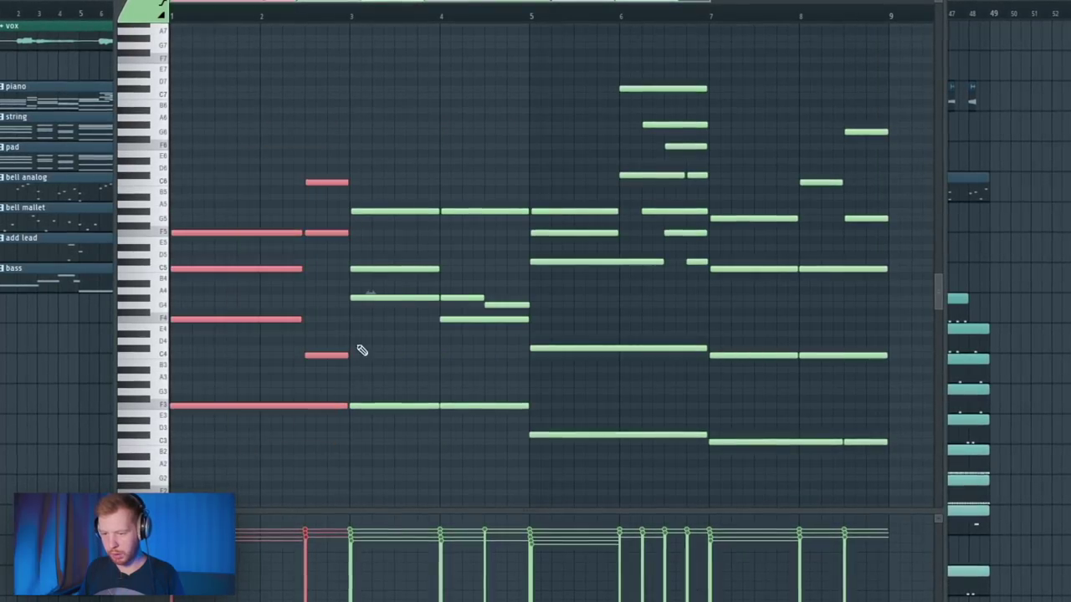
left_click_drag(355, 123, 515, 425)
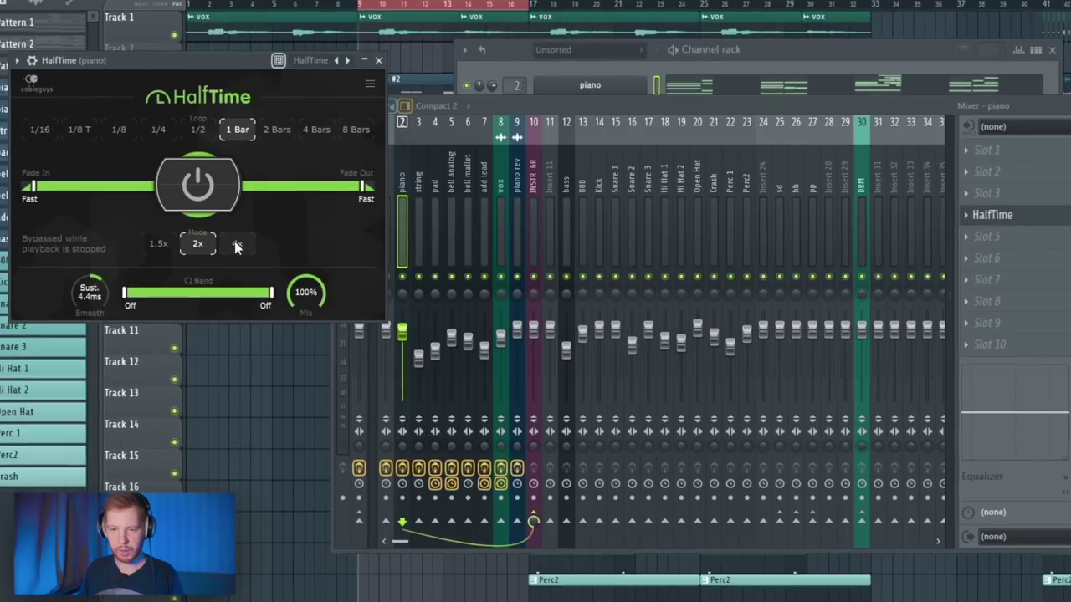
Set HalfTime on the piano mixer track to a 2-bar loop in 2x mode
left_click_drag(197, 66, 579, 147)
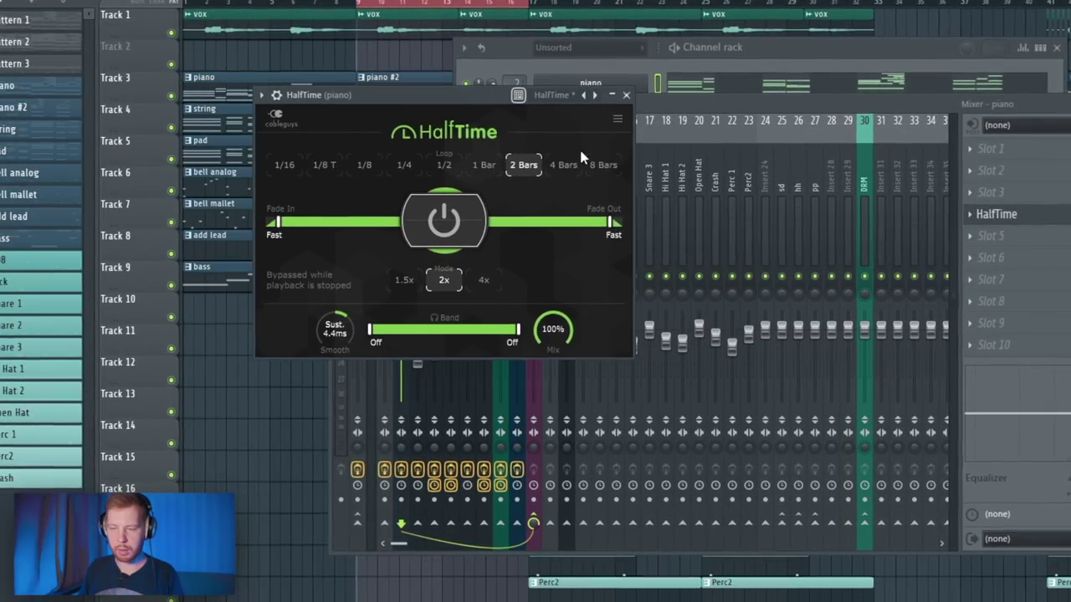
key("F9")
key("F12")
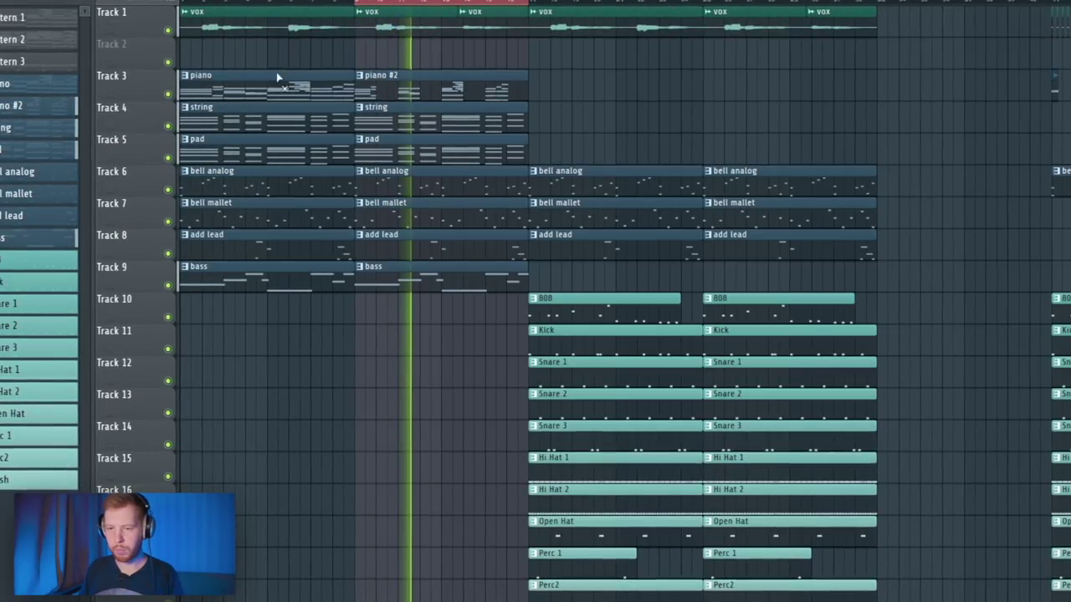
Raise the piano #2 notes by one octave and delete the upper melody notes around bar 5
key("F7")
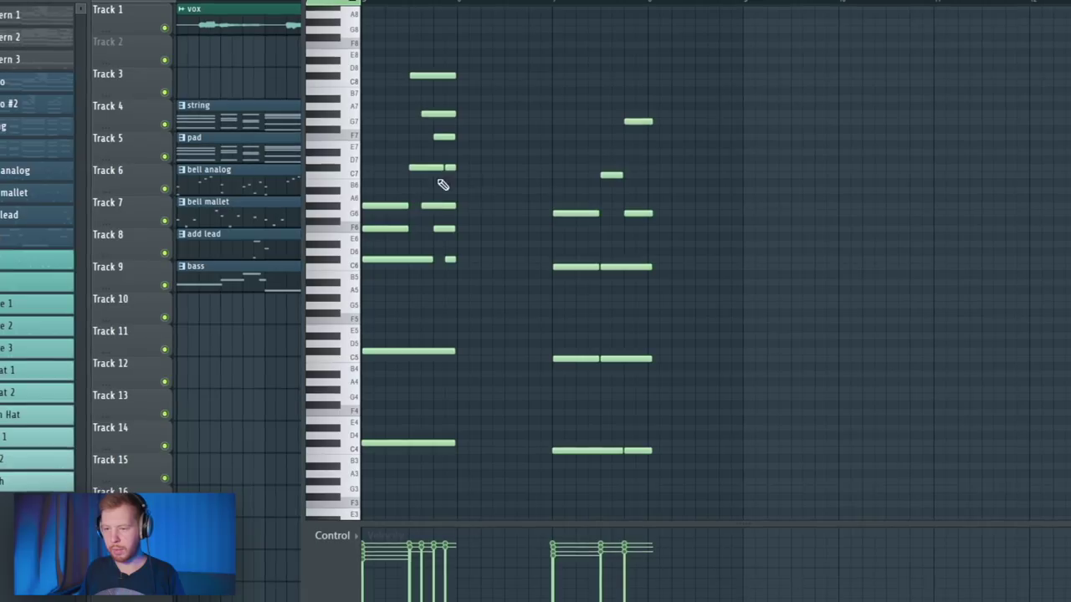
left_click_drag(497, 43, 440, 307)
key("Delete")
scroll(686, 304, "right", 3)
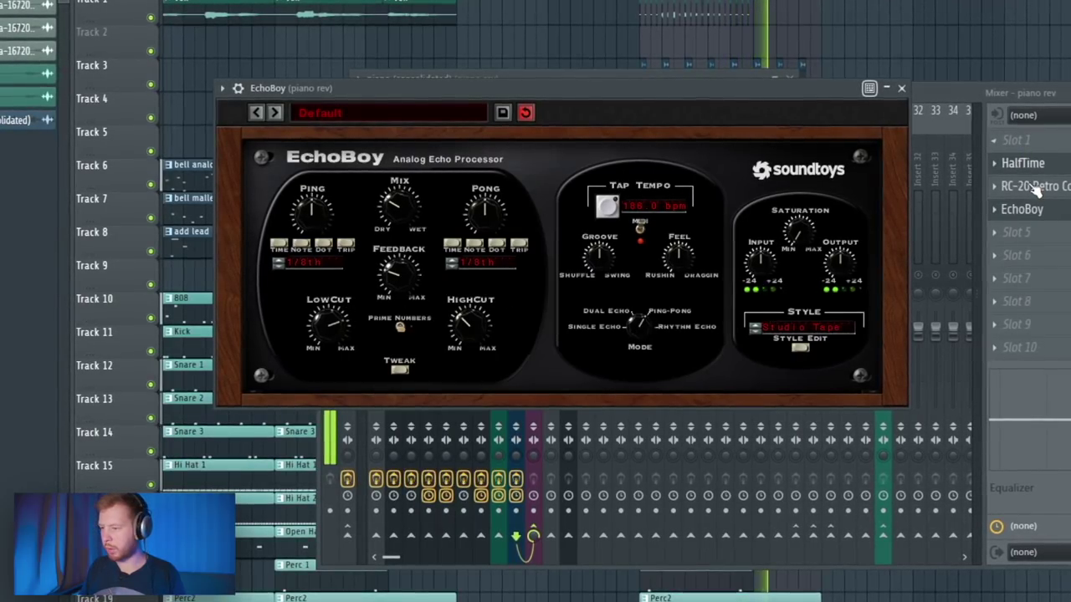
Review RC-20 Retro Color on the piano rev track and the Pro-Q 3 bands on the INSTR GR bus
left_click(1036, 185)
key("F9")
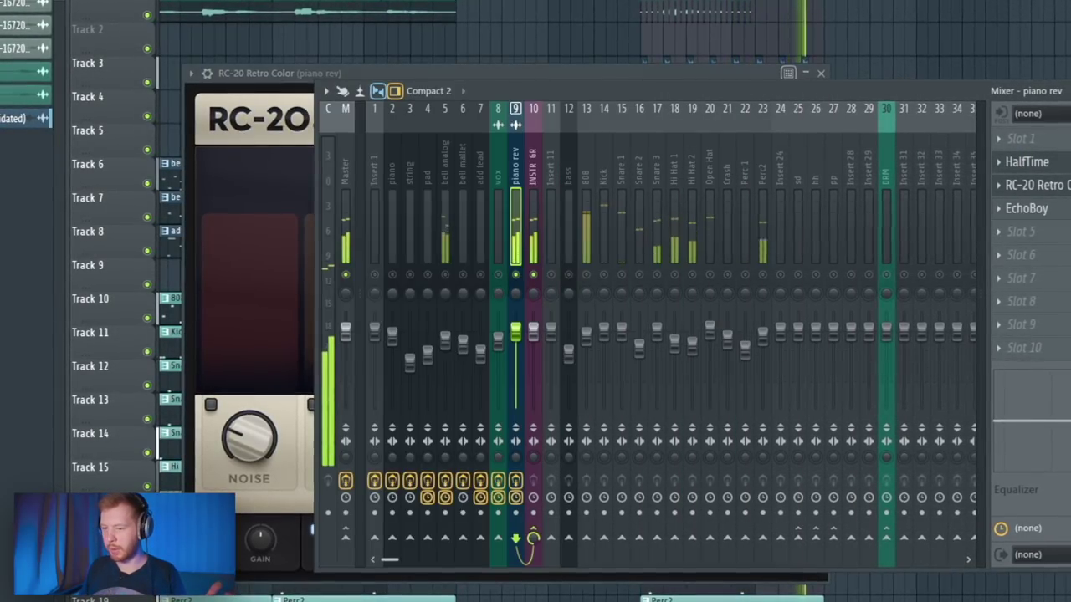
key("F12")
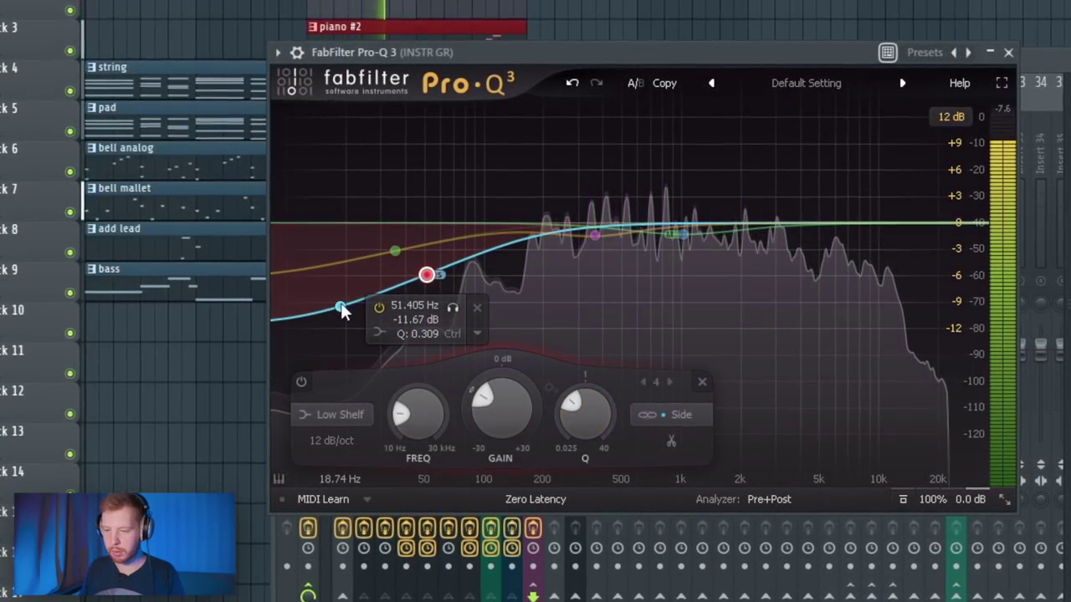
left_click_drag(426, 275, 395, 249)
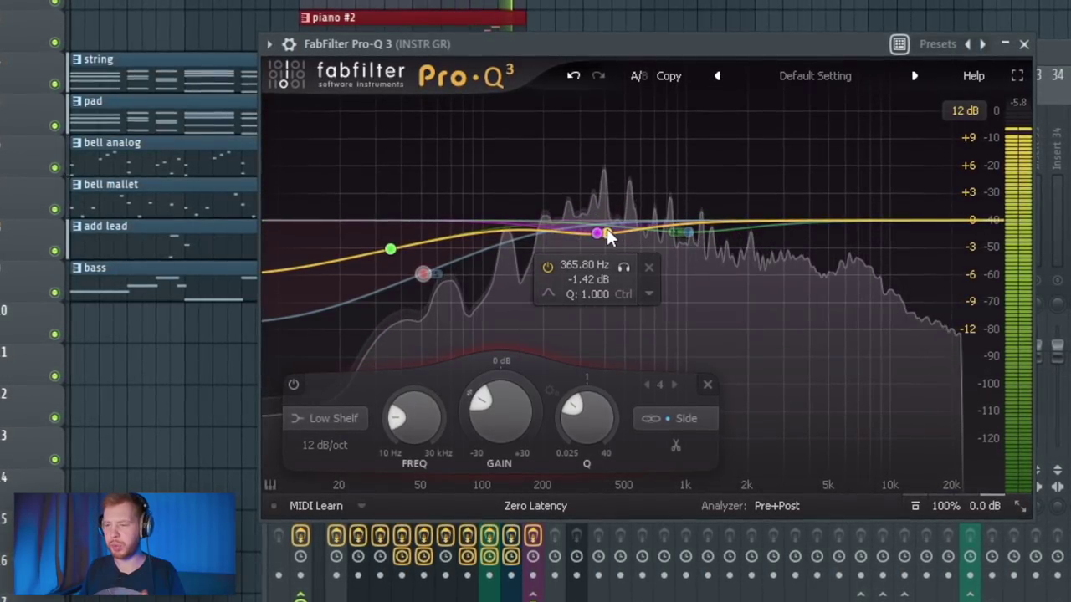
left_click(1024, 43)
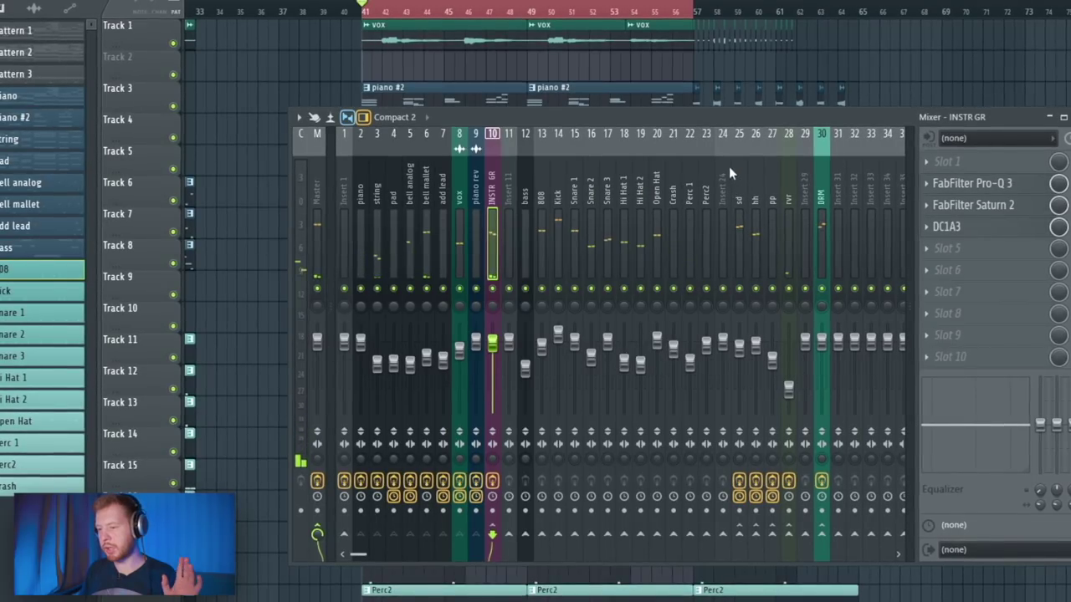
Review the FabFilter Pro-Q 3, DS-10 Drum Shaper and Ozone 8 Imager settings on the sd mixer bus
left_click(750, 169)
key("Left")
left_click(976, 184)
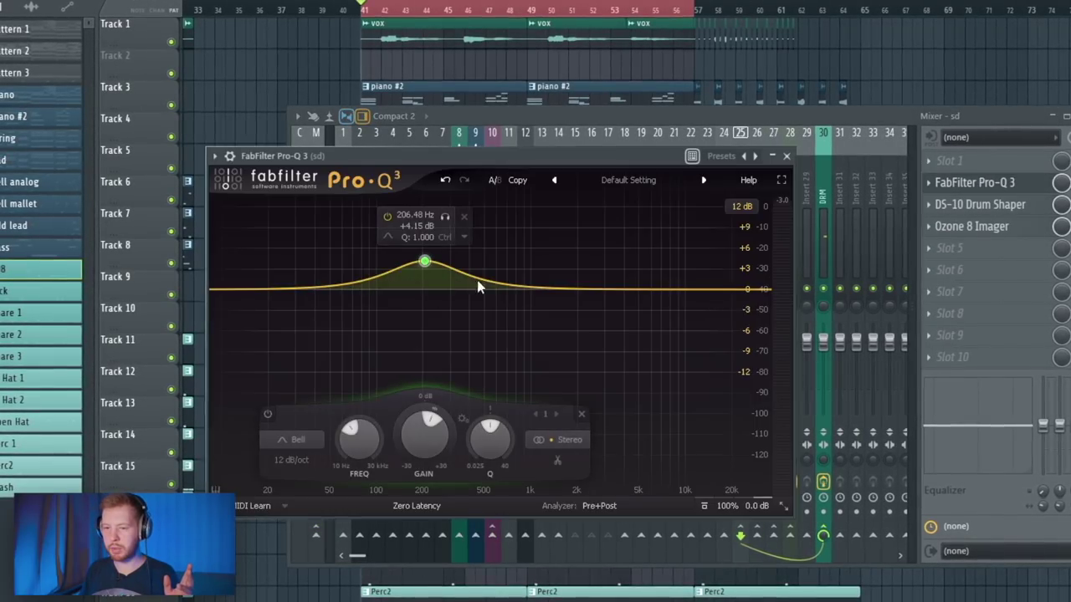
left_click(788, 156)
left_click(980, 206)
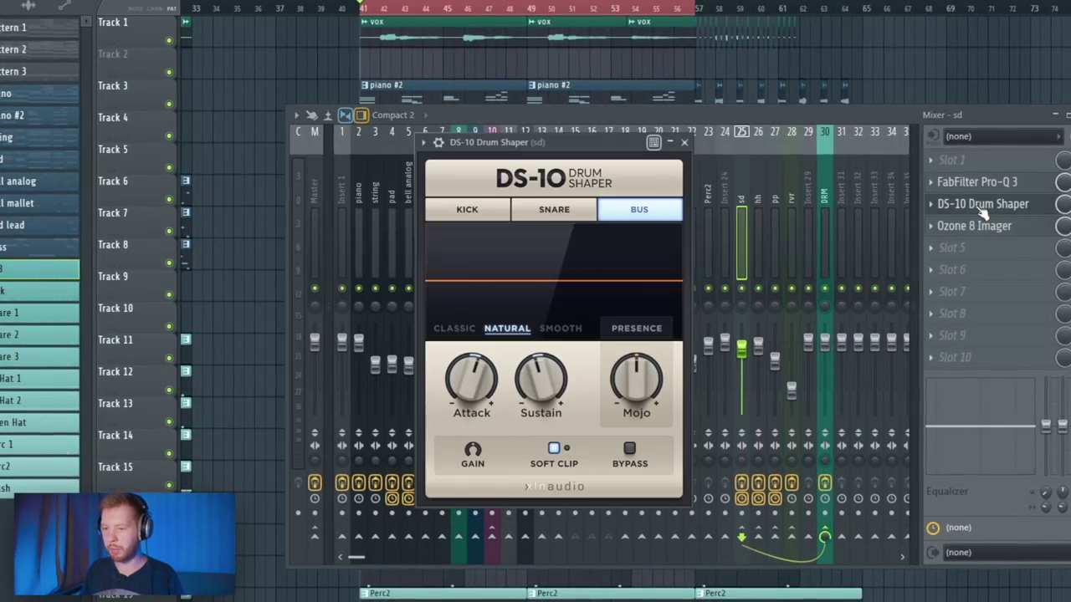
left_click(1004, 209)
left_click(977, 226)
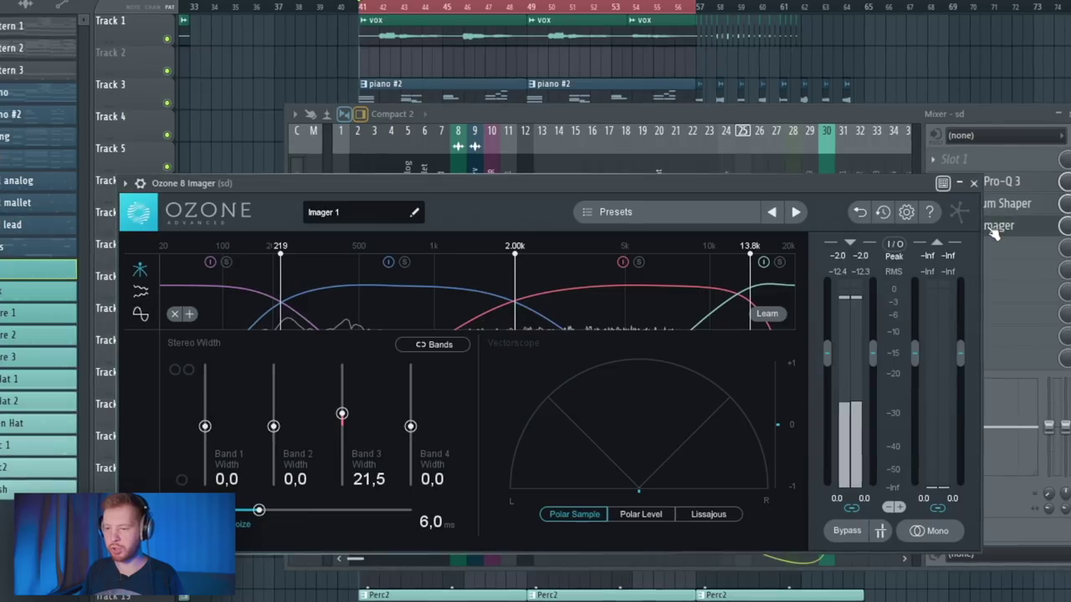
left_click(977, 225)
Review Pro-Q 3 and Ozone 8 Imager on the hh bus, and check the effect slots of the pp bus
left_click(753, 184)
left_click(1000, 186)
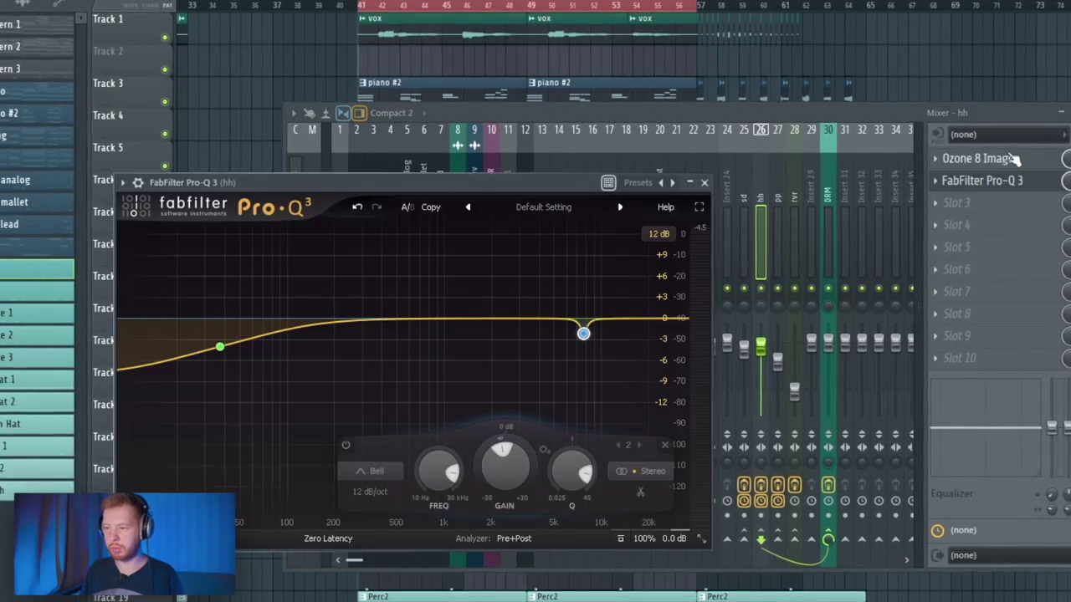
left_click(1010, 158)
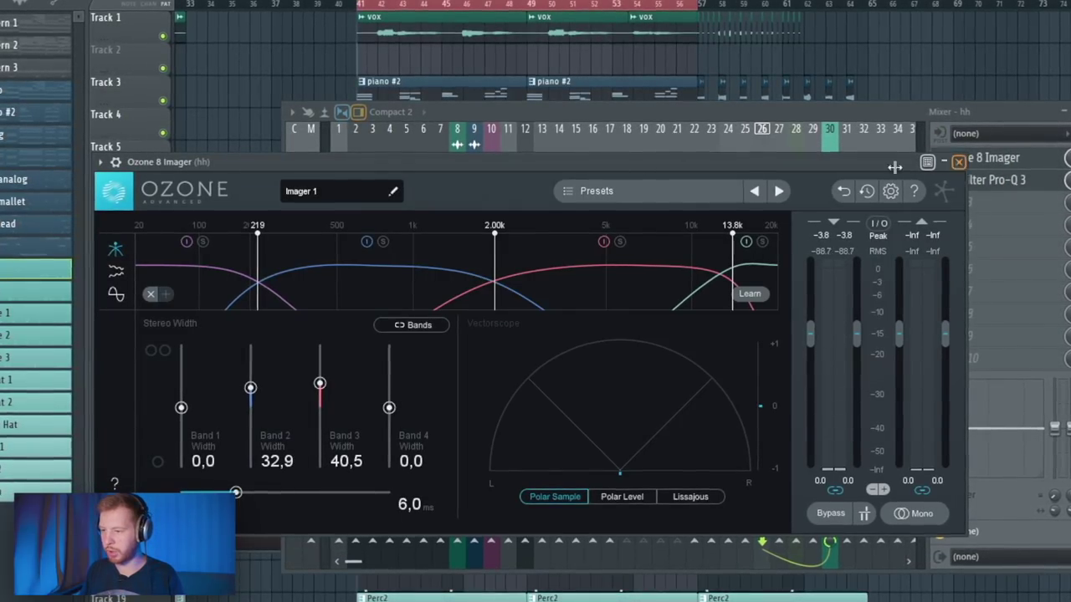
left_click(837, 163)
left_click(778, 188)
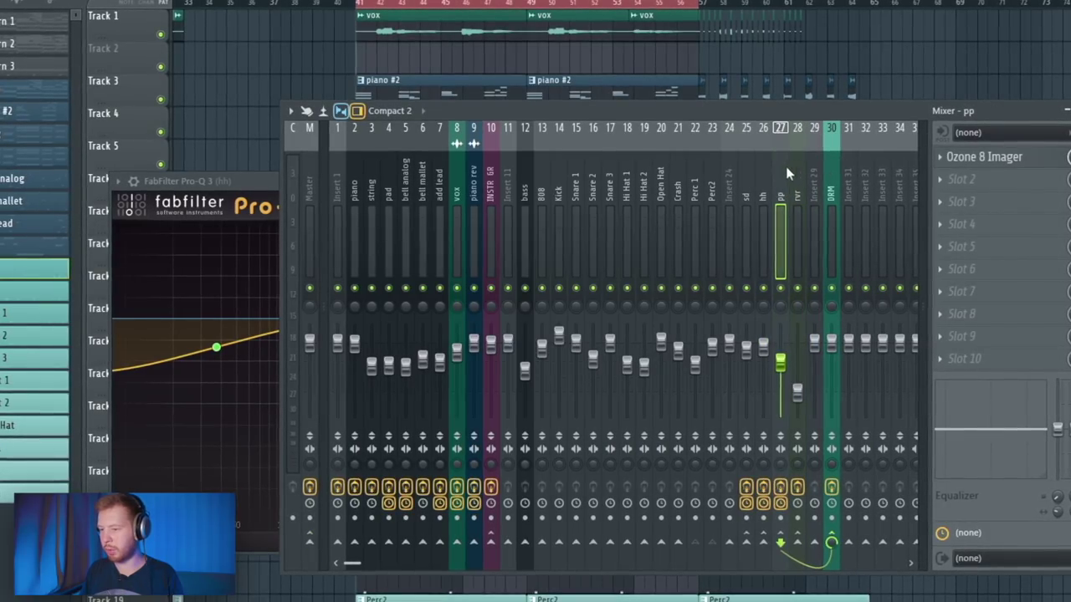
Review ValhallaVintageVerb and Fruity parametric EQ 2 on the rvr reverb track
key("Right")
left_click(995, 203)
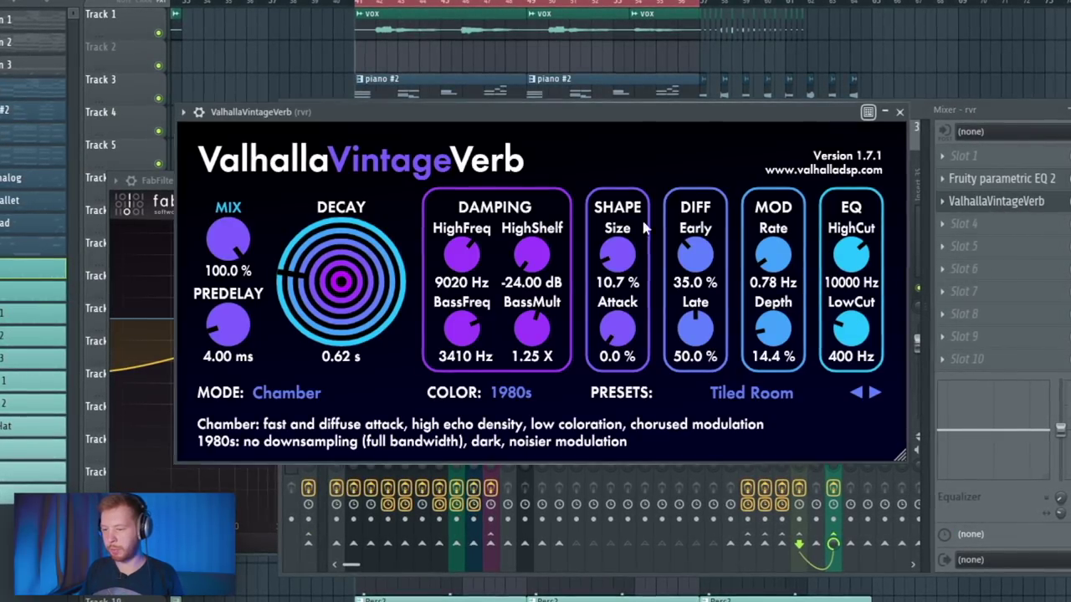
left_click(1011, 199)
left_click(1009, 179)
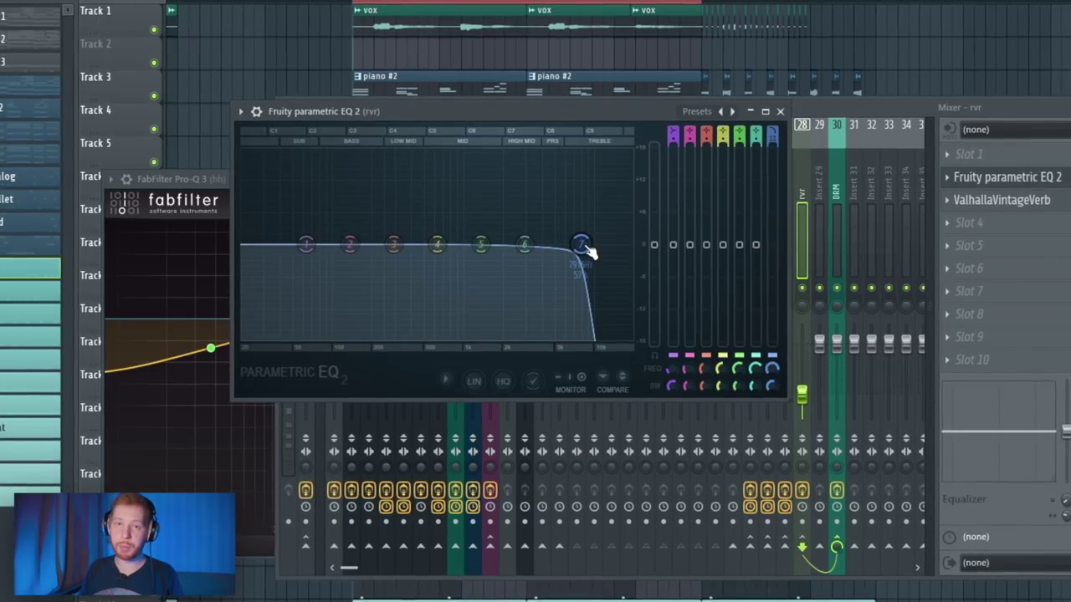
Review FabFilter Saturn 2 on the DRM bus and check DC1A3 compression on the INSTR GR bus during playback
left_click(840, 150)
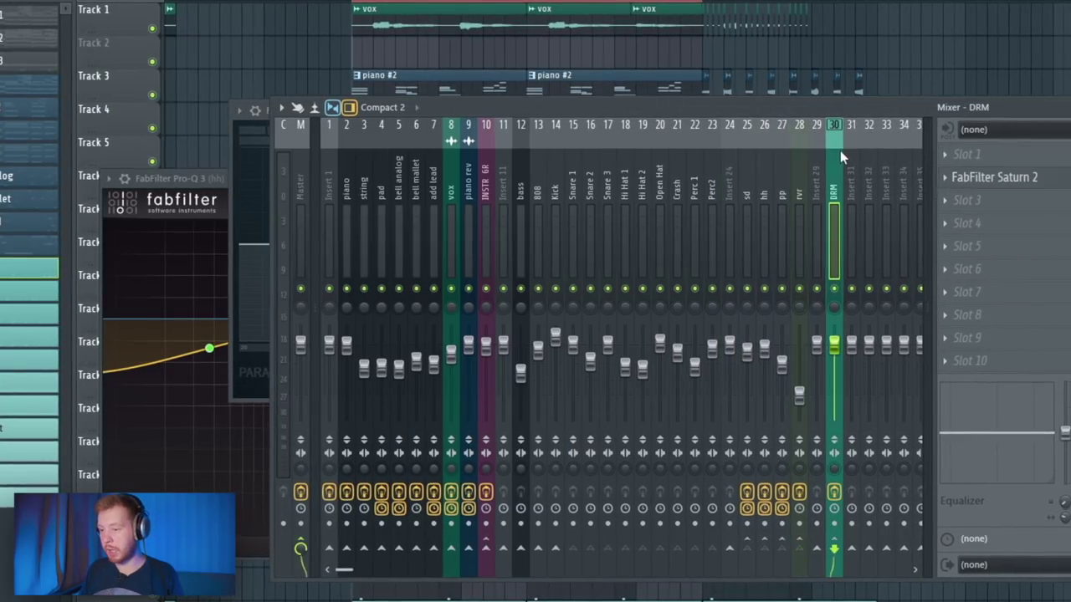
left_click(1010, 179)
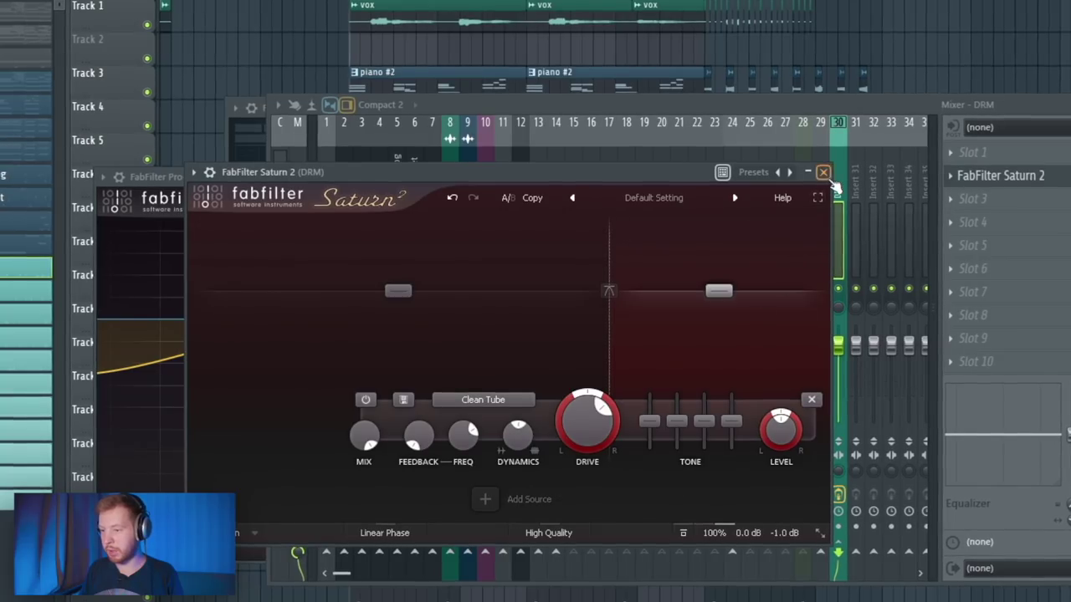
left_click(823, 172)
left_click(485, 184)
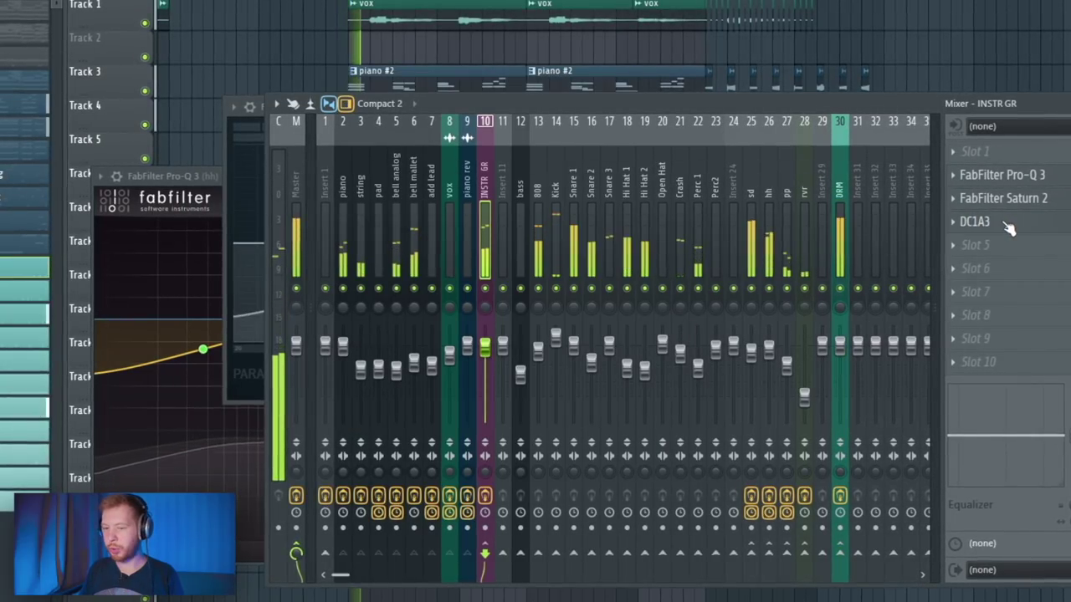
left_click(975, 221)
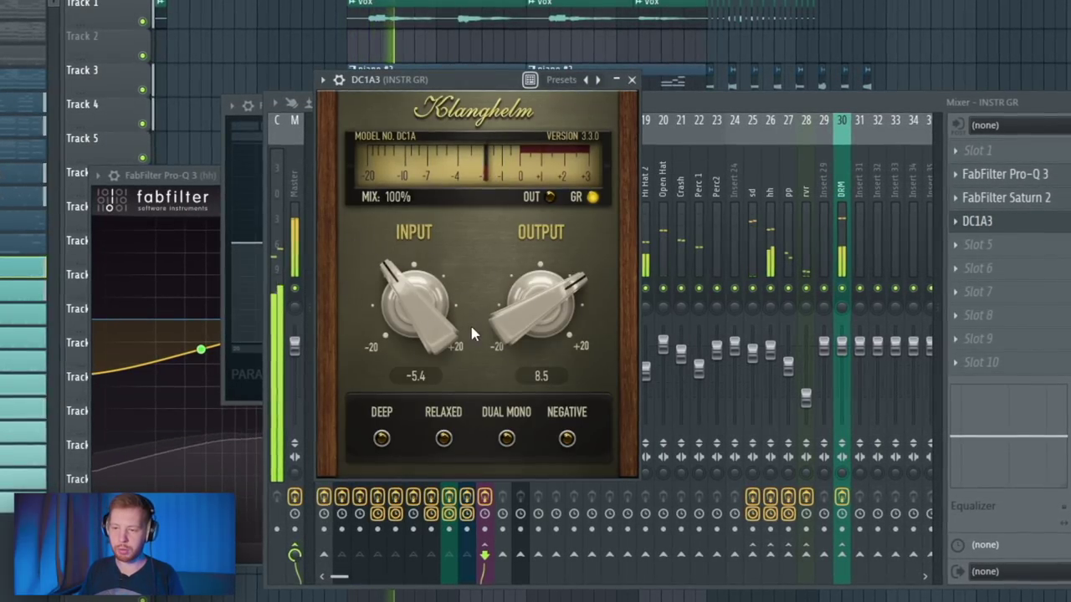
left_click(632, 79)
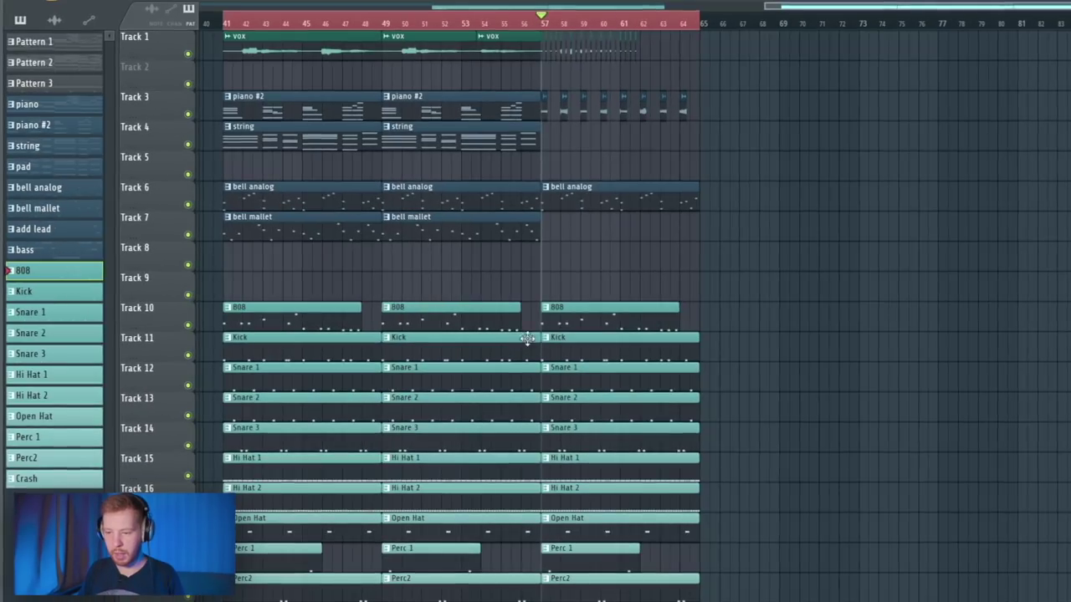
Duplicate the 808, drum and percussion clips of the bar 57 section to bar 65
left_click_drag(562, 272, 729, 599)
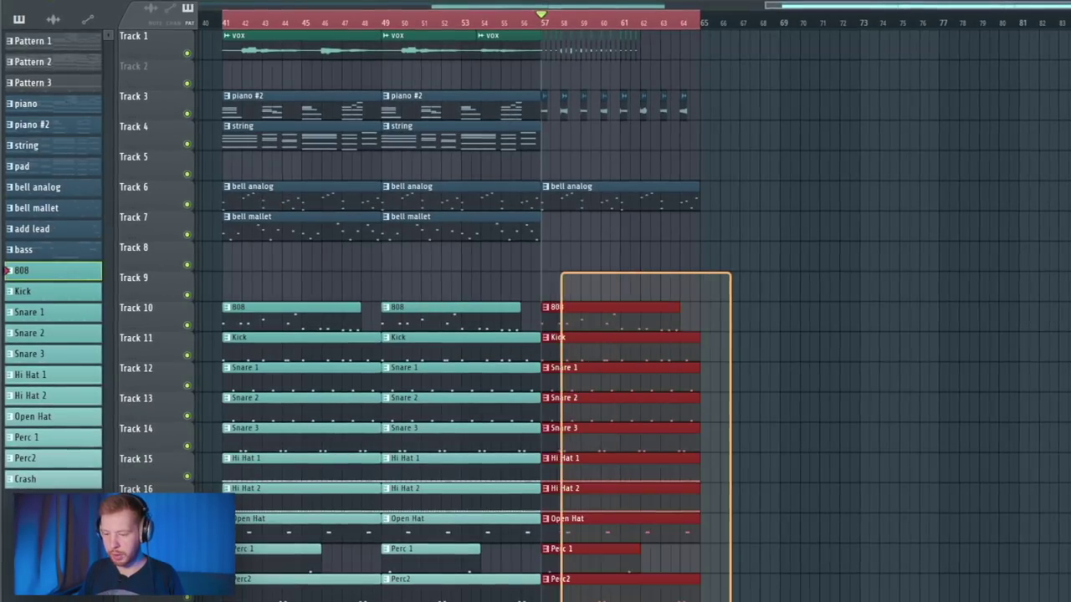
key("ctrl+b")
left_click(735, 106)
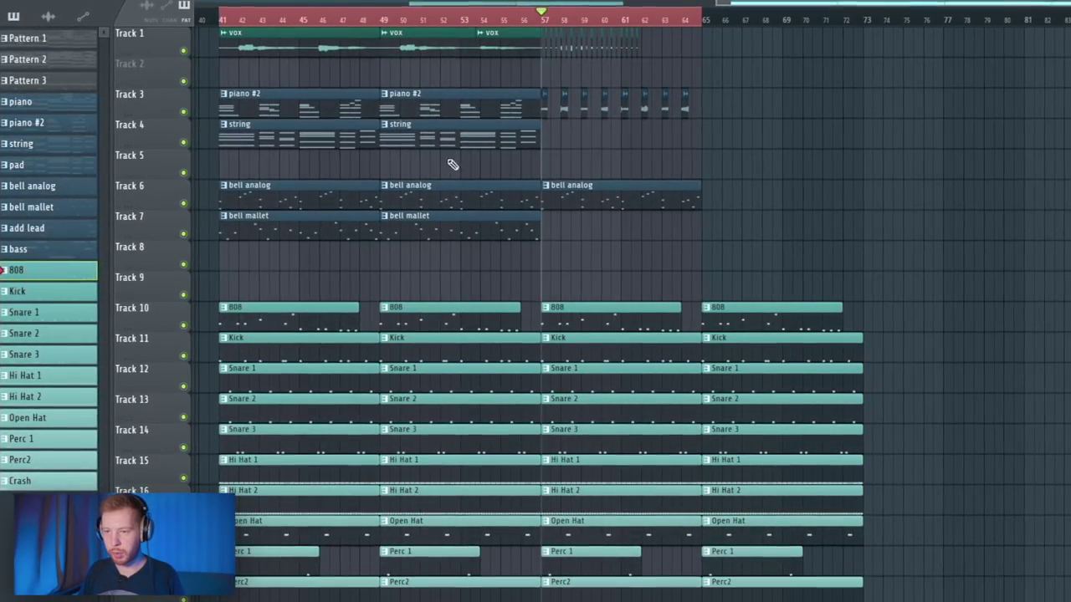
Copy the bell mallet, bell analog and piano #2 clips from bar 49 to bar 65
left_click_drag(444, 224, 741, 245)
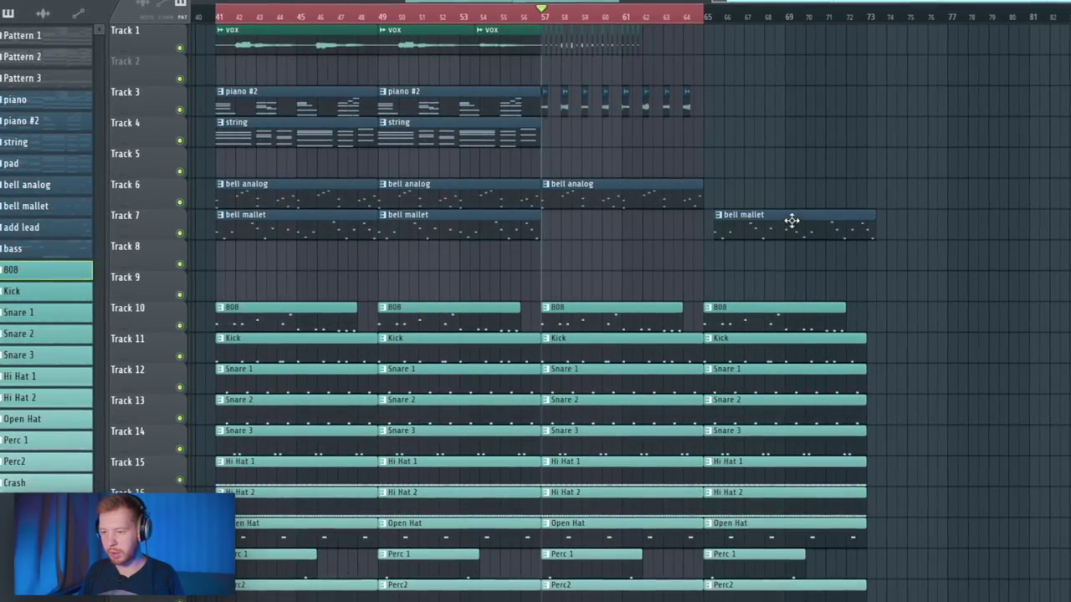
left_click_drag(441, 198, 767, 201)
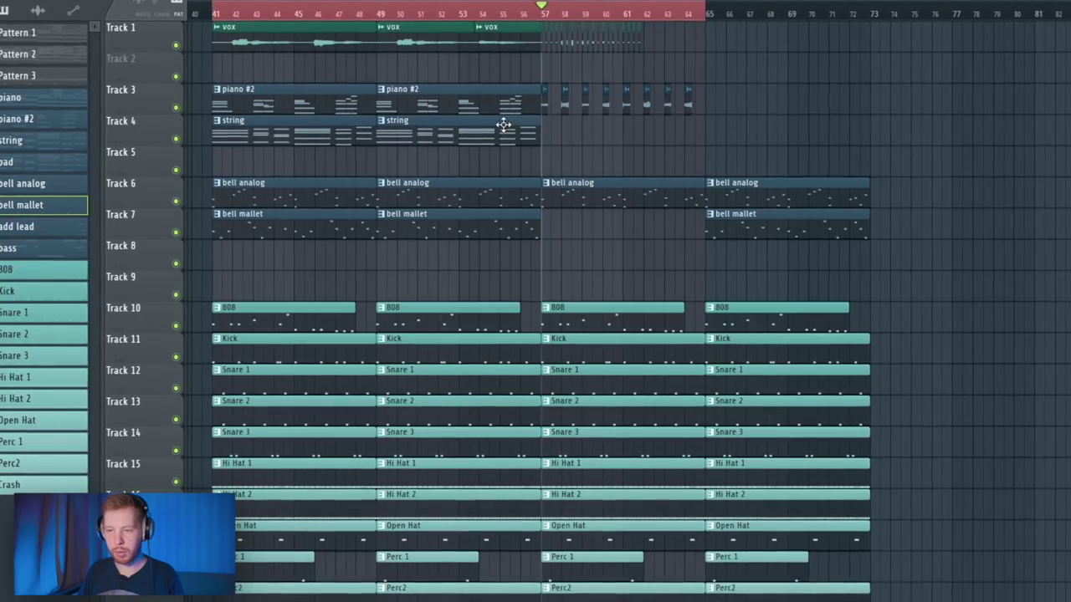
left_click_drag(469, 131, 743, 114)
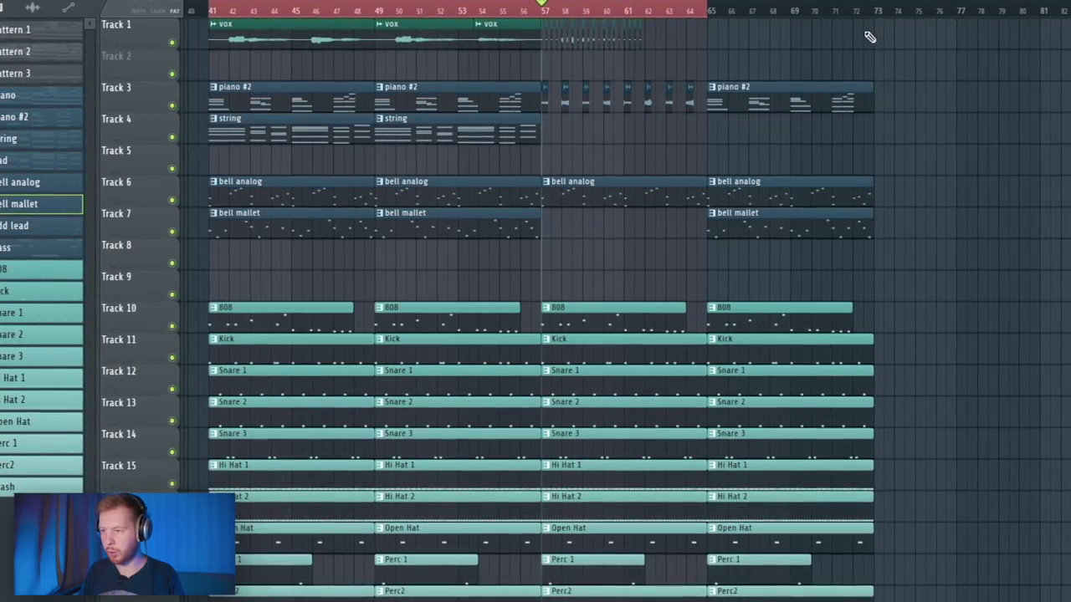
Align the reversed SFX Big Tom clip on Track 21 so it ends at bar 65, and open its channel settings
scroll(870, 37, "left", 4)
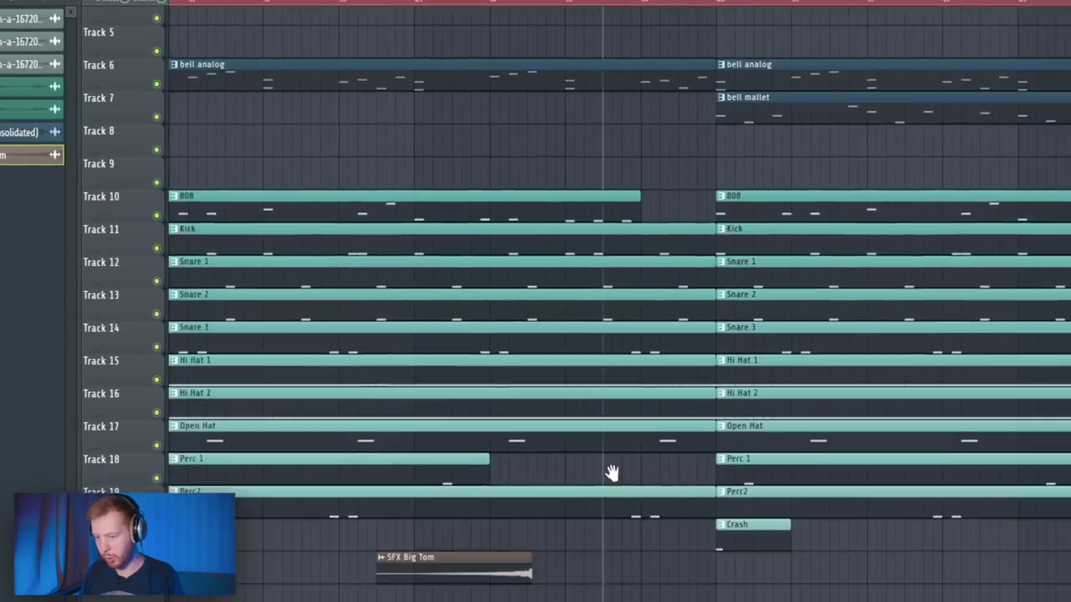
left_click_drag(502, 565, 401, 481)
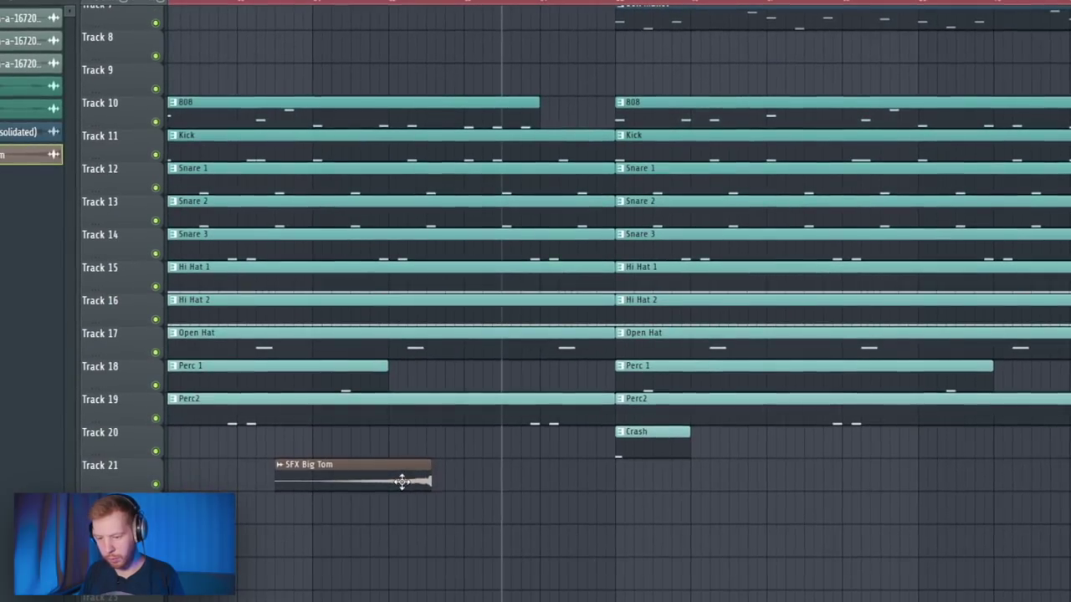
scroll(593, 485, "up", 3)
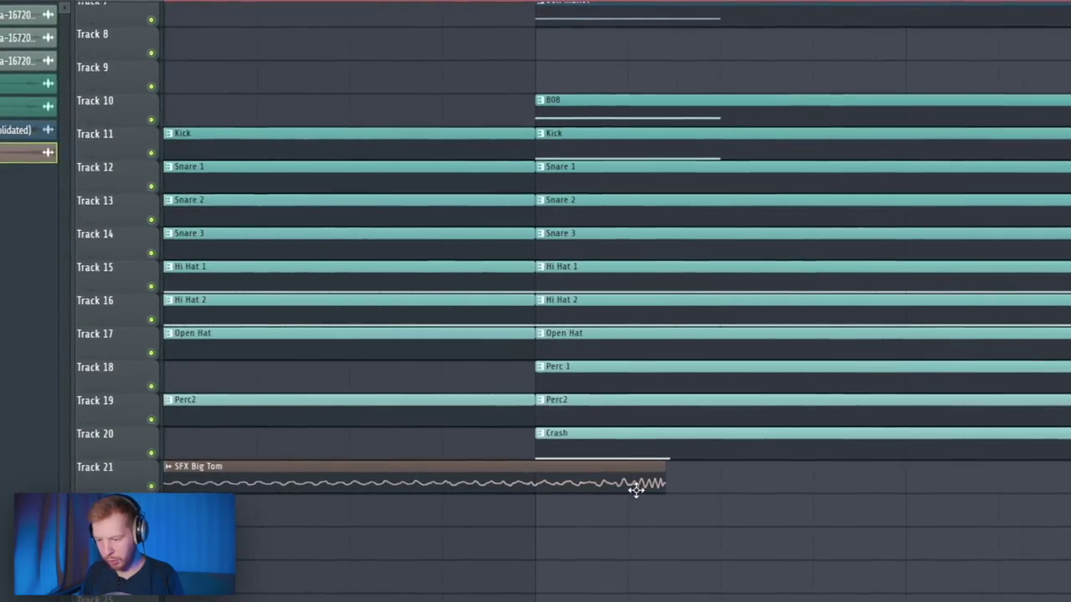
scroll(641, 485, "down", 6)
scroll(907, 211, "up", 5)
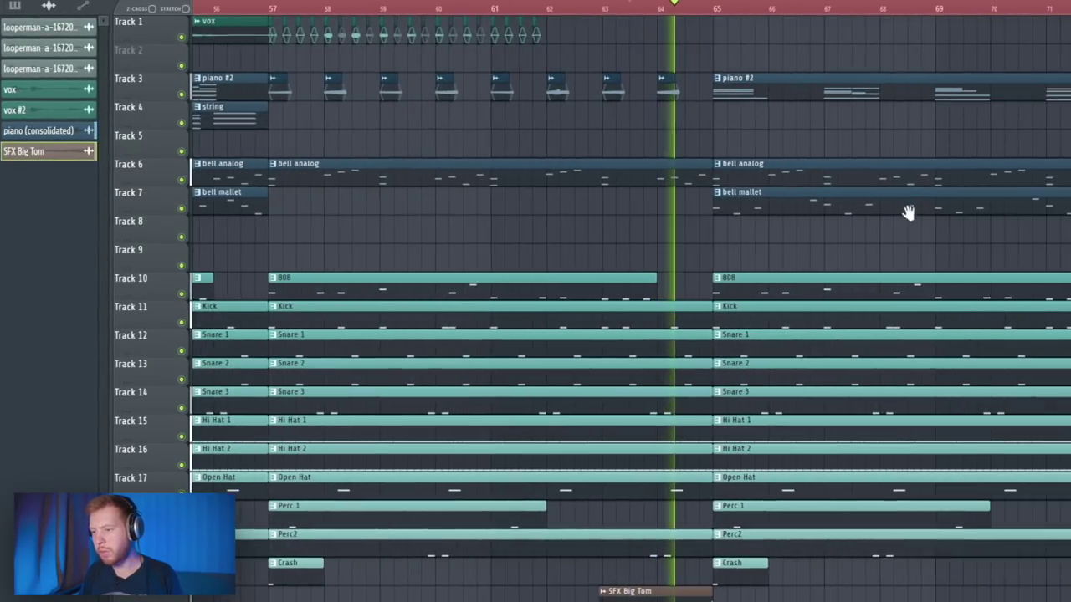
double_click(601, 595)
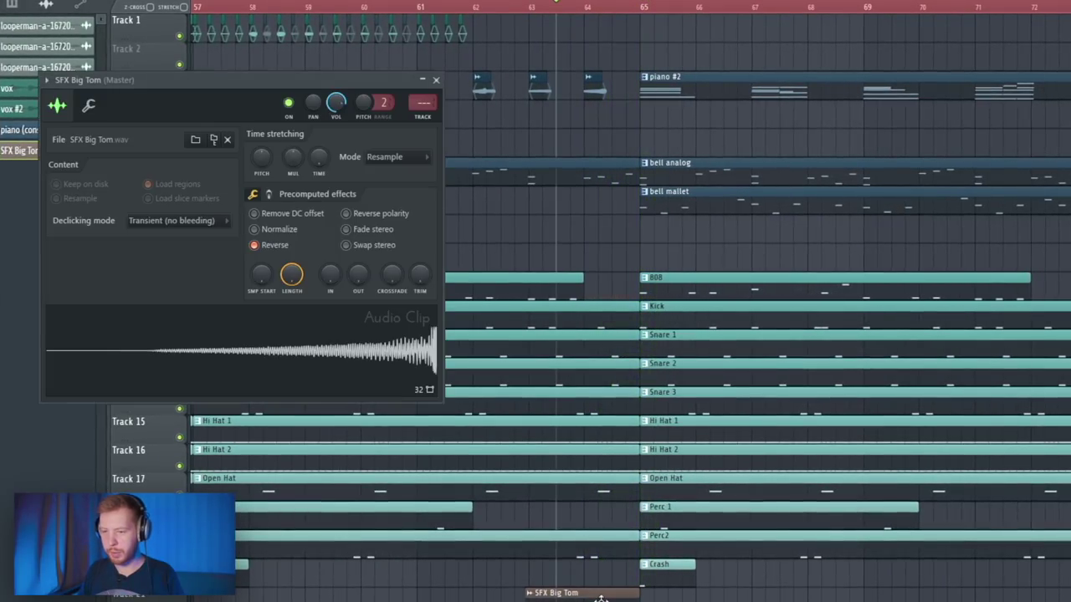
left_click(419, 109)
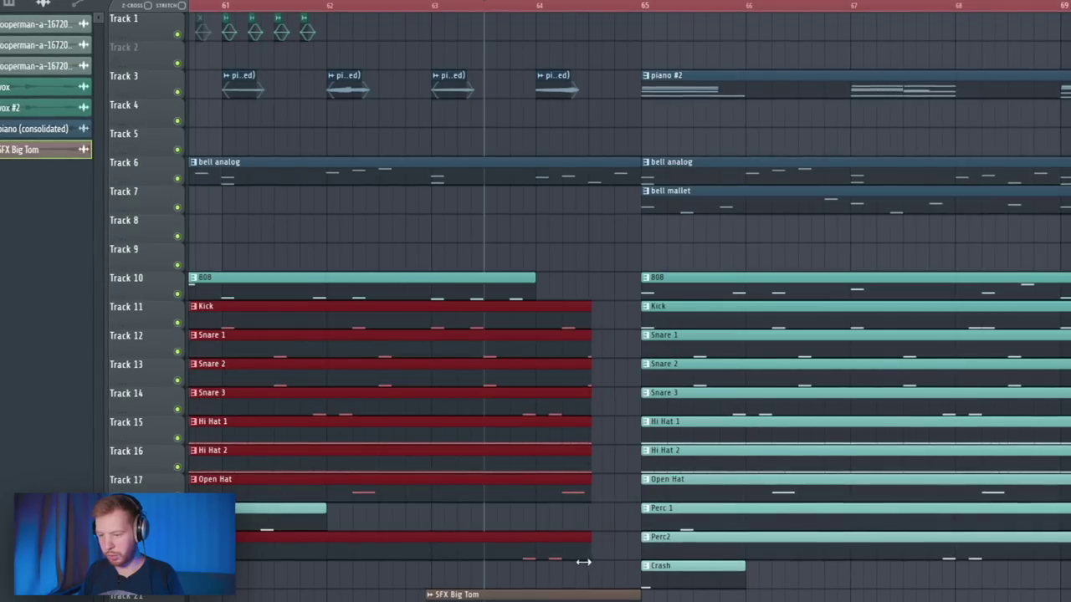
Trim the drum clips short of bar 65, and the drum, piano #2, string and bell analog clips short of bar 57
left_click(580, 218)
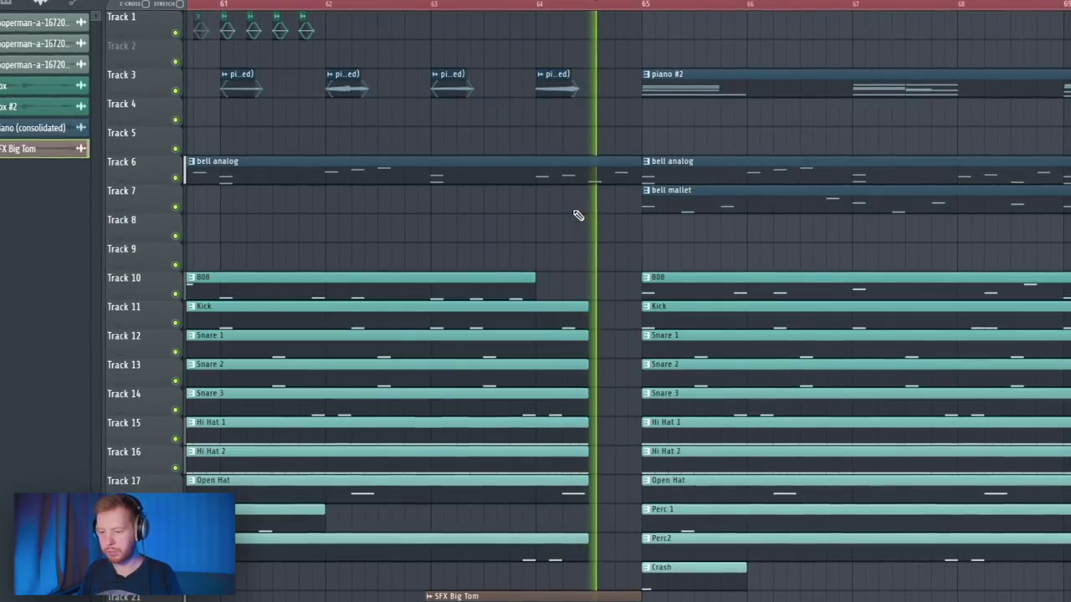
scroll(560, 275, "down", 3)
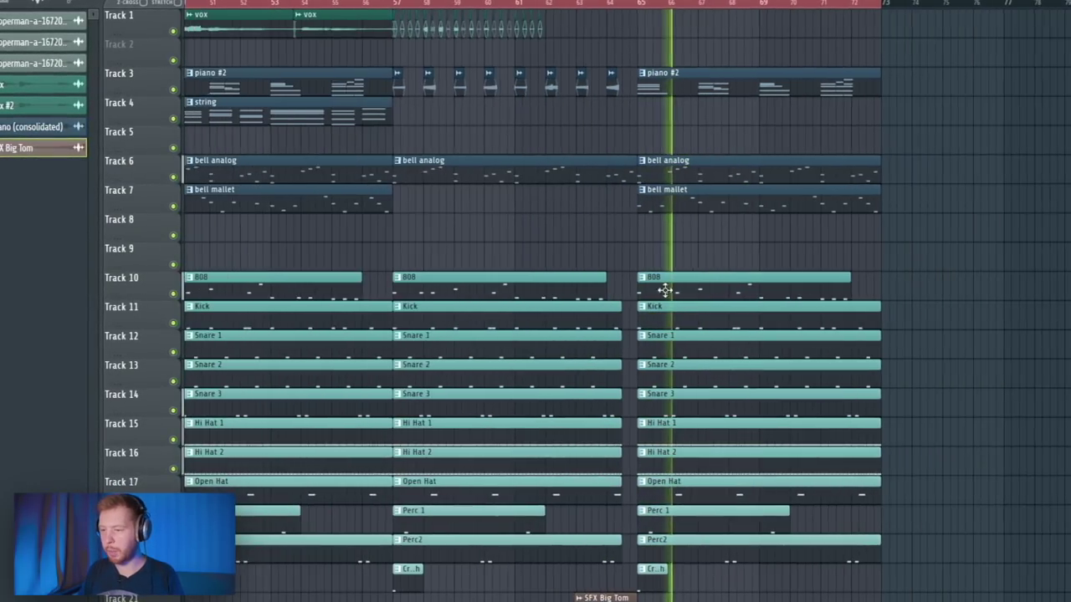
scroll(476, 287, "up", 5)
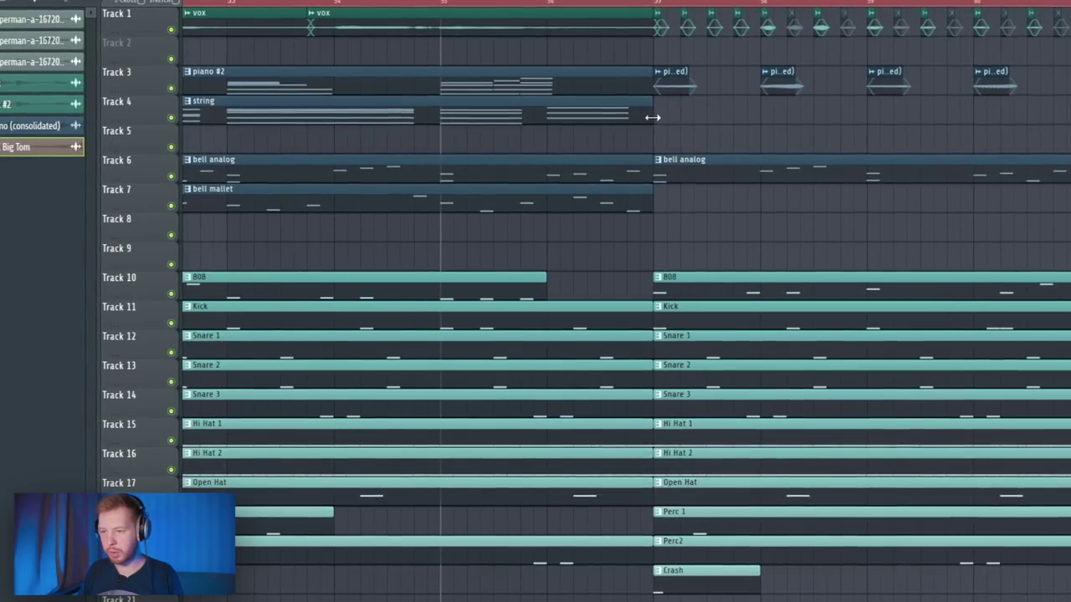
key("ctrl+z")
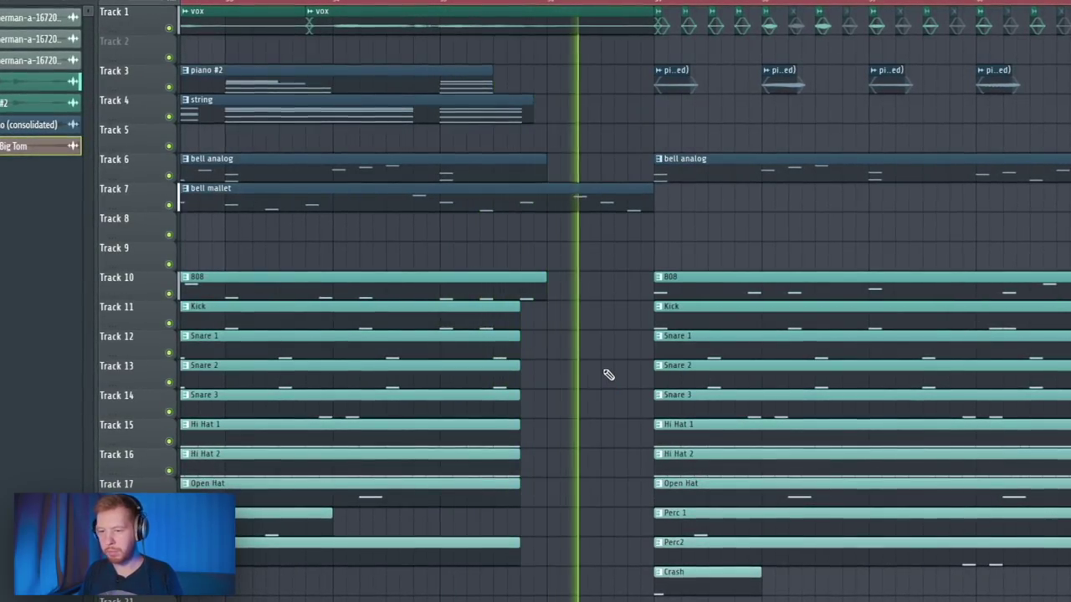
Extend the time selection past the string and pad clips placed at the arrangement's end and make that string clip unique
scroll(608, 380, "down", 3)
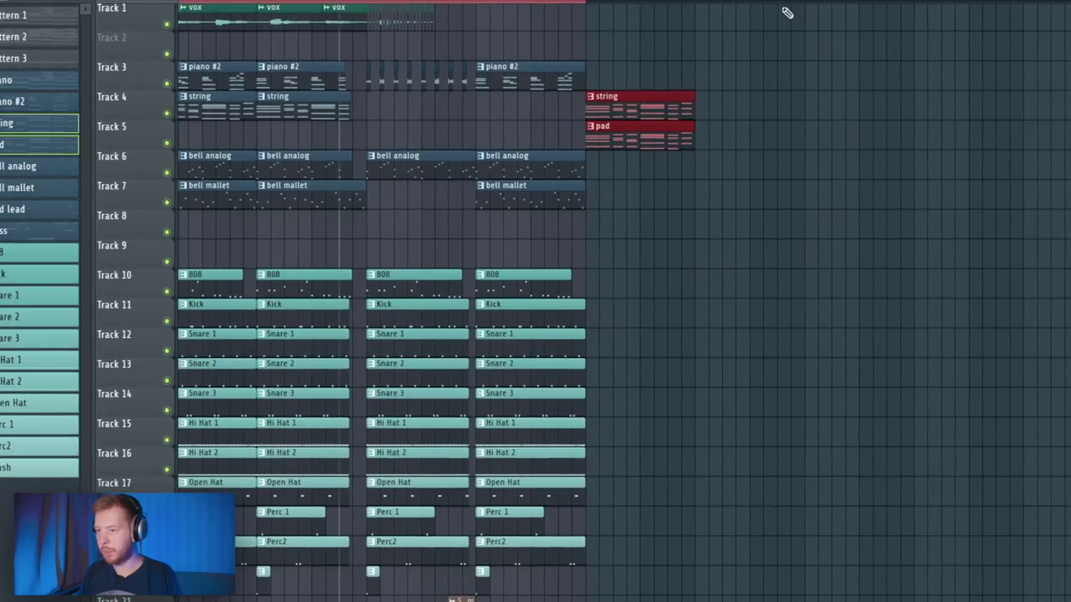
left_click_drag(787, 11, 812, 8)
left_click(782, 80)
right_click(596, 100)
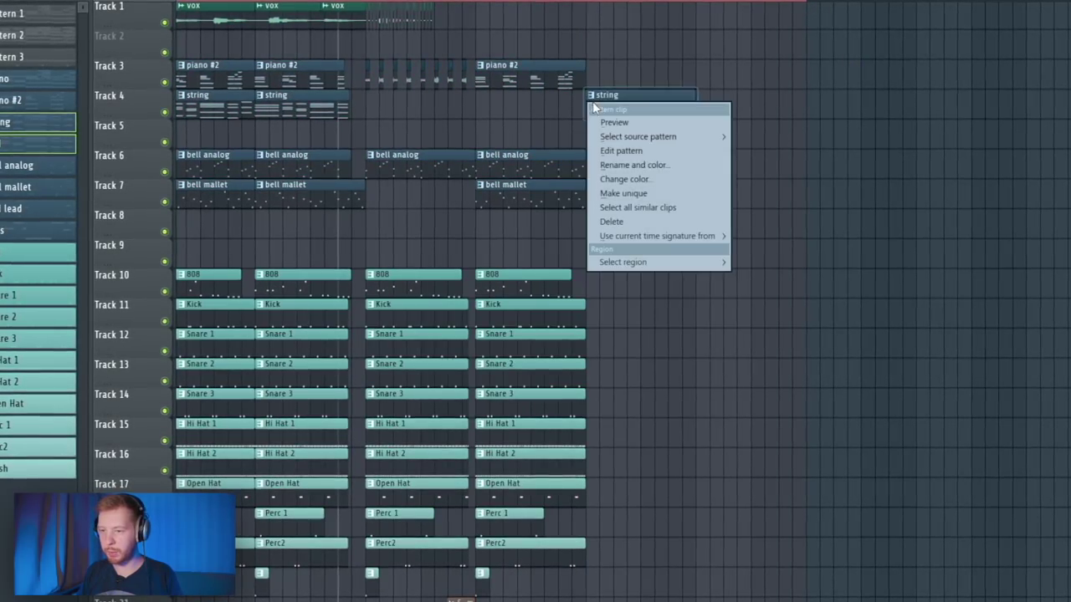
left_click(628, 193)
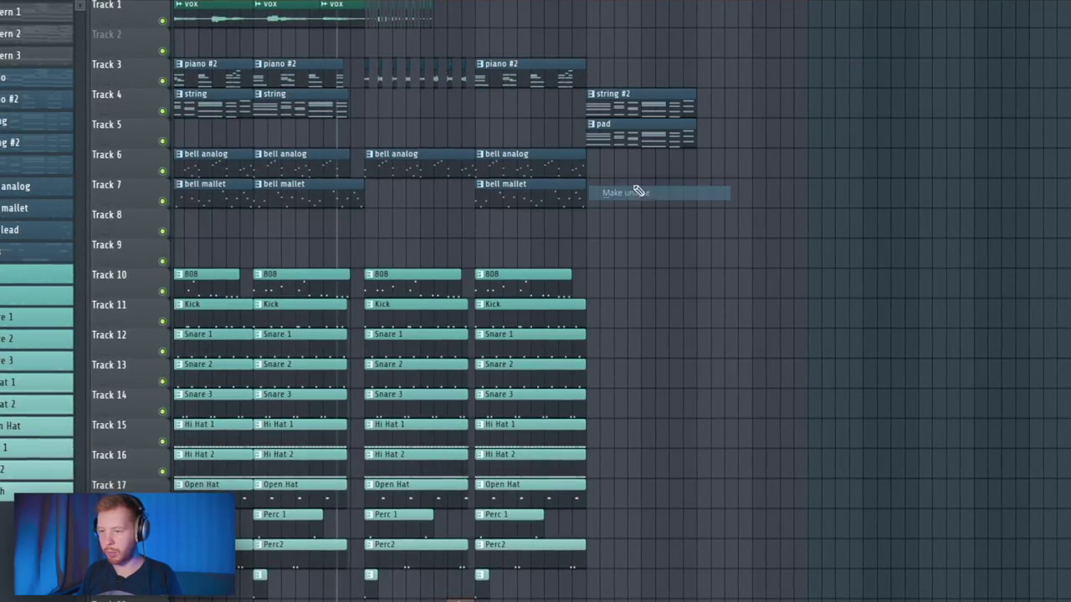
Duplicate the string #2 notes of bars 1–8 into bars 9–16
double_click(636, 105)
key("ctrl+b")
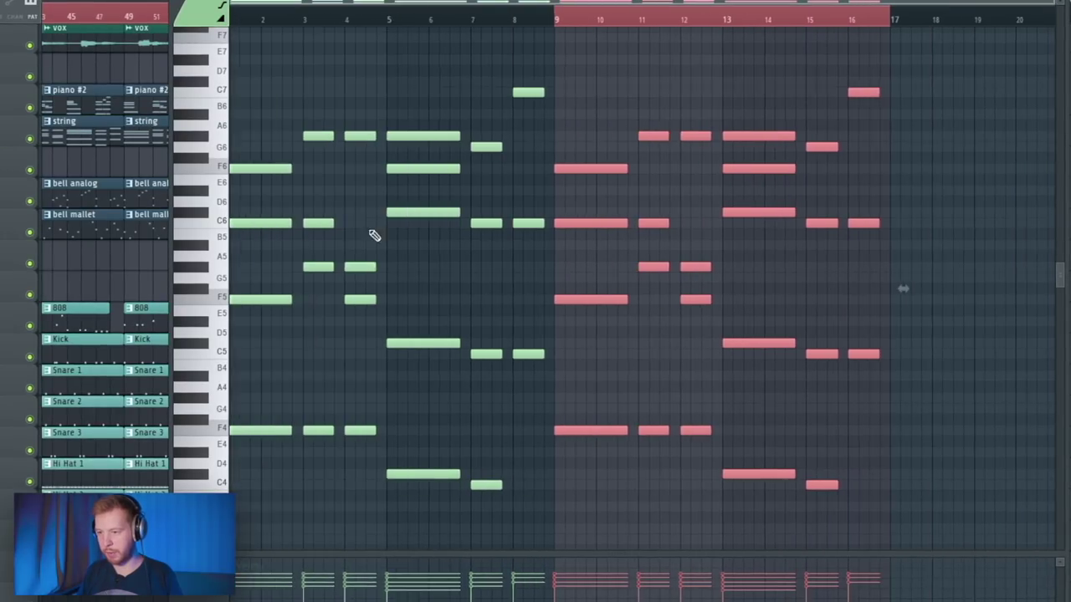
left_click(638, 107)
Add higher top notes to the duplicated string #2 chords: G#6 across bars 9–10 and C7 in bars 11 and 12
scroll(611, 222, "up", 5)
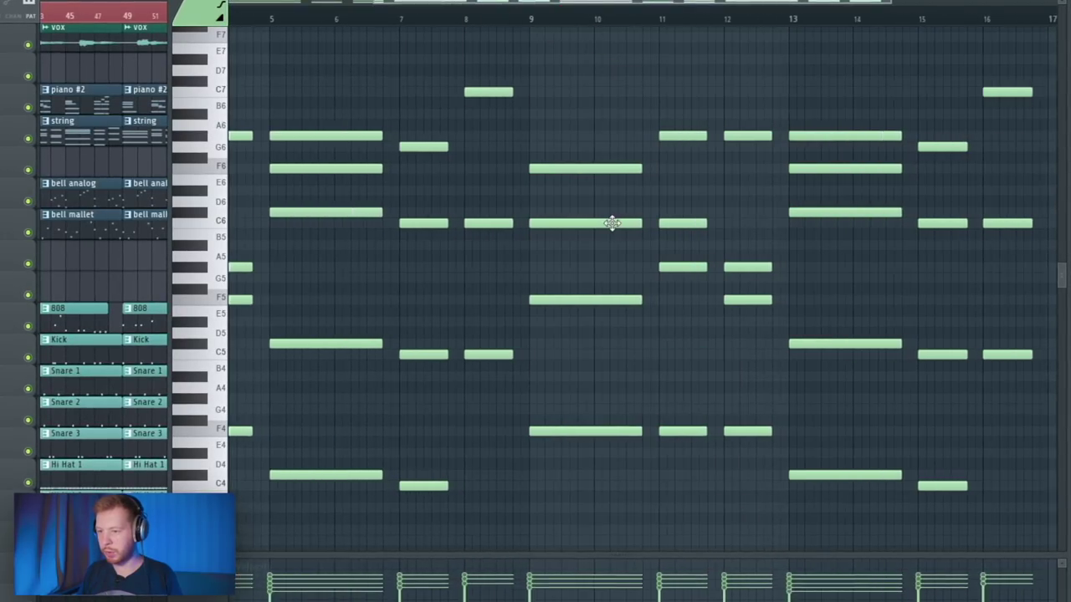
left_click(543, 86)
left_click_drag(543, 81, 526, 112)
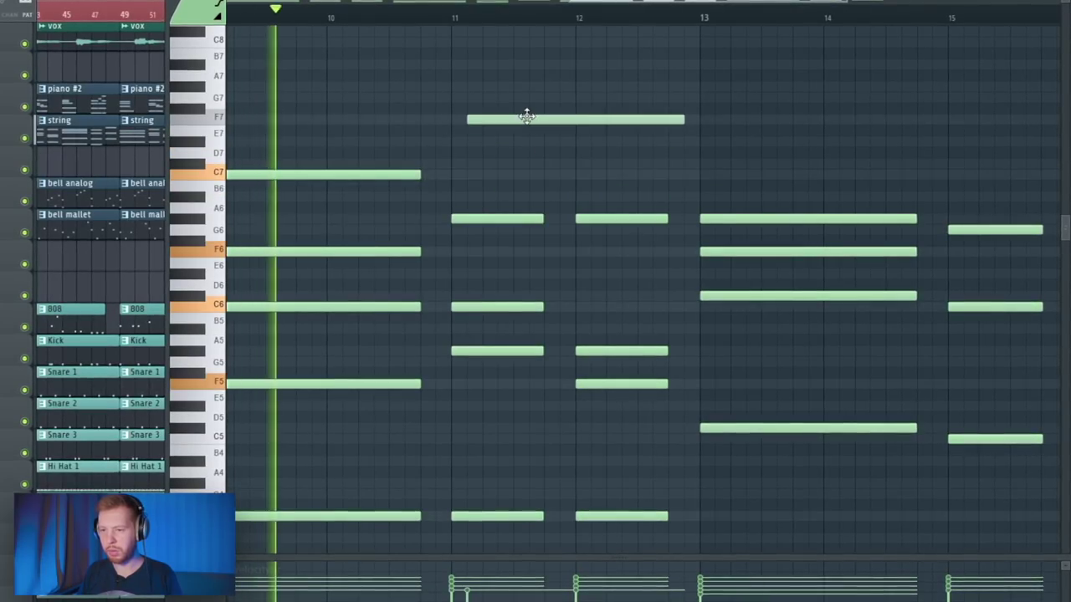
left_click(376, 25)
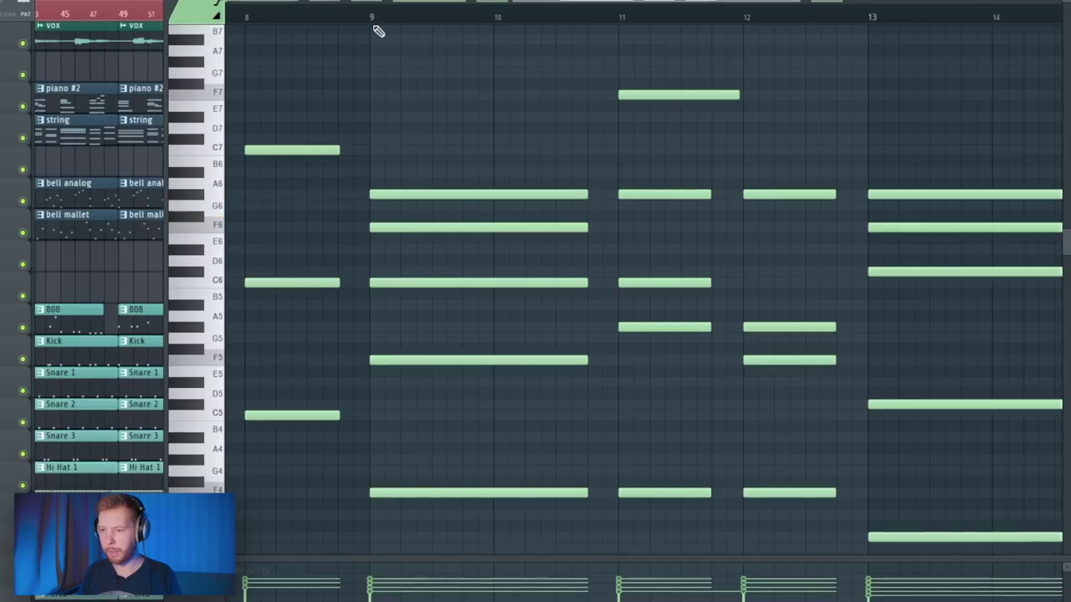
left_click_drag(524, 108, 528, 163)
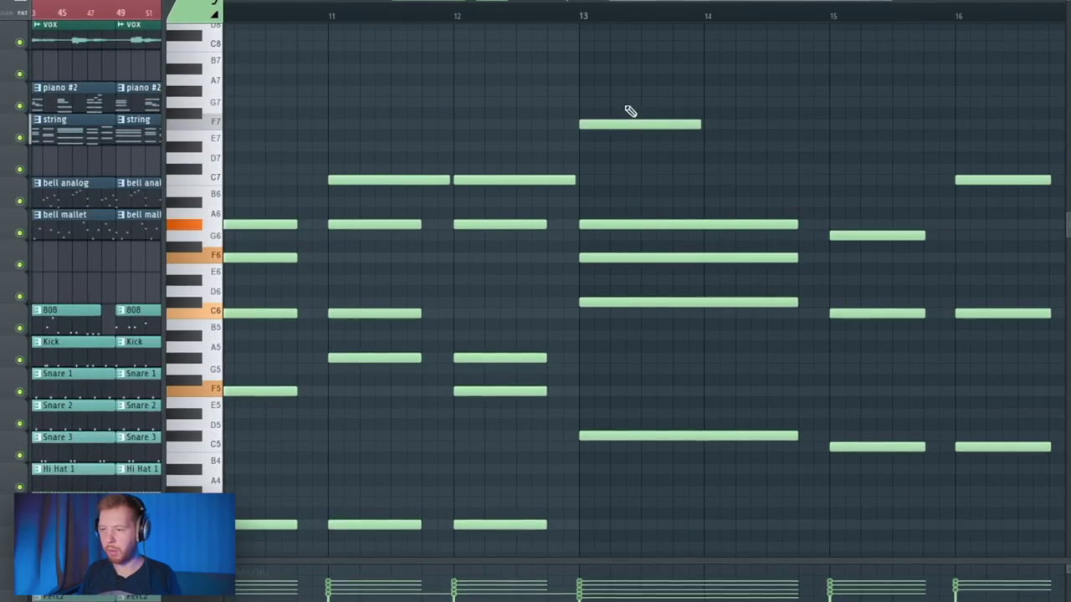
Top the string #2 chords with F7 across bars 13–14, G7 in bar 15 and C8 in bar 16, and select all the notes
left_click(583, 12)
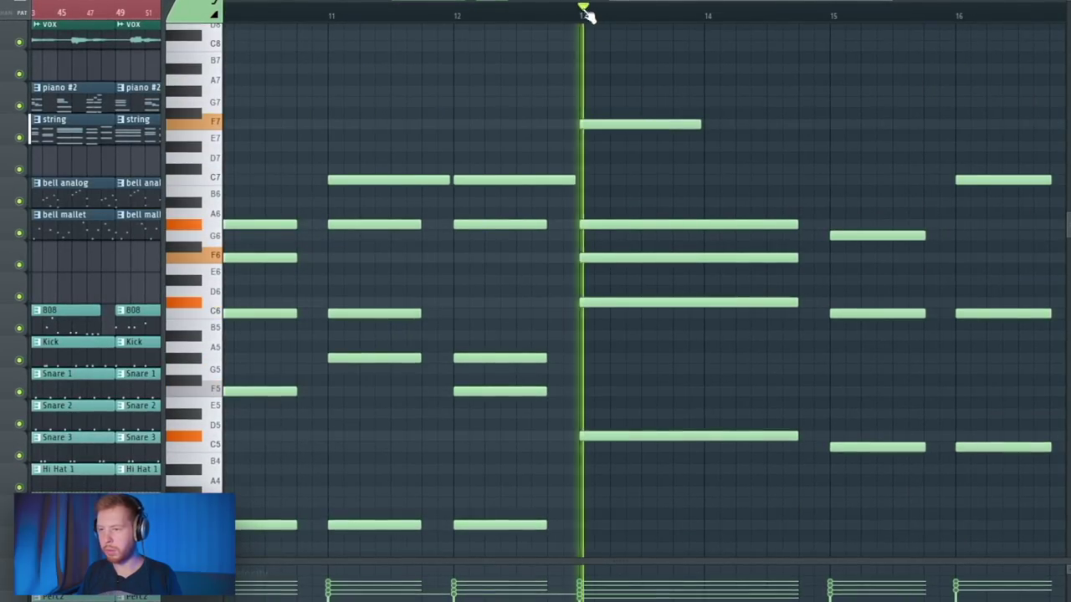
scroll(557, 256, "up", 3)
key("space")
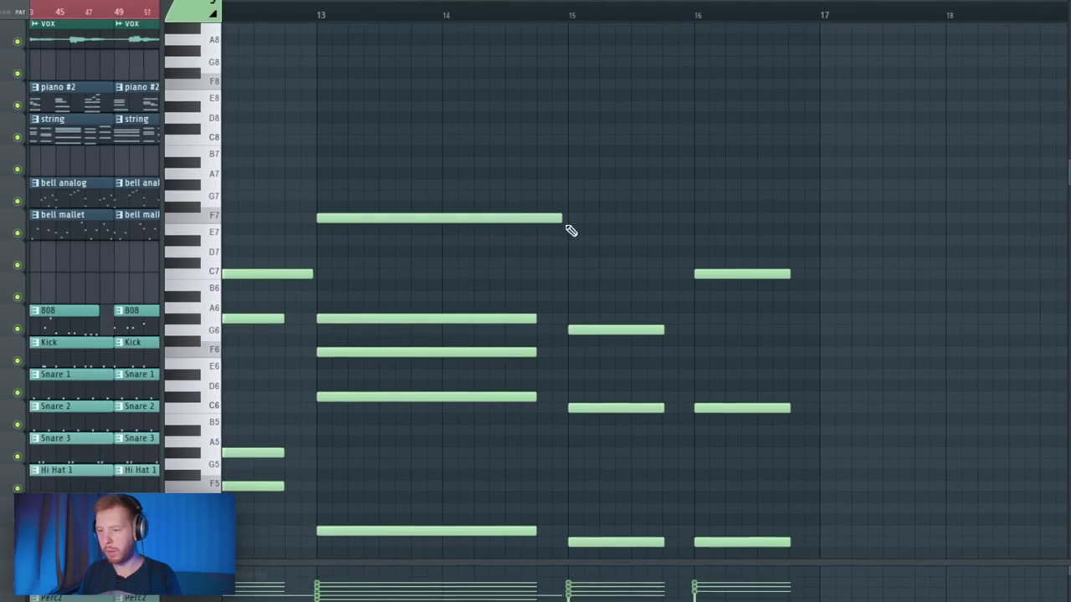
key("space")
left_click_drag(814, 197, 691, 199)
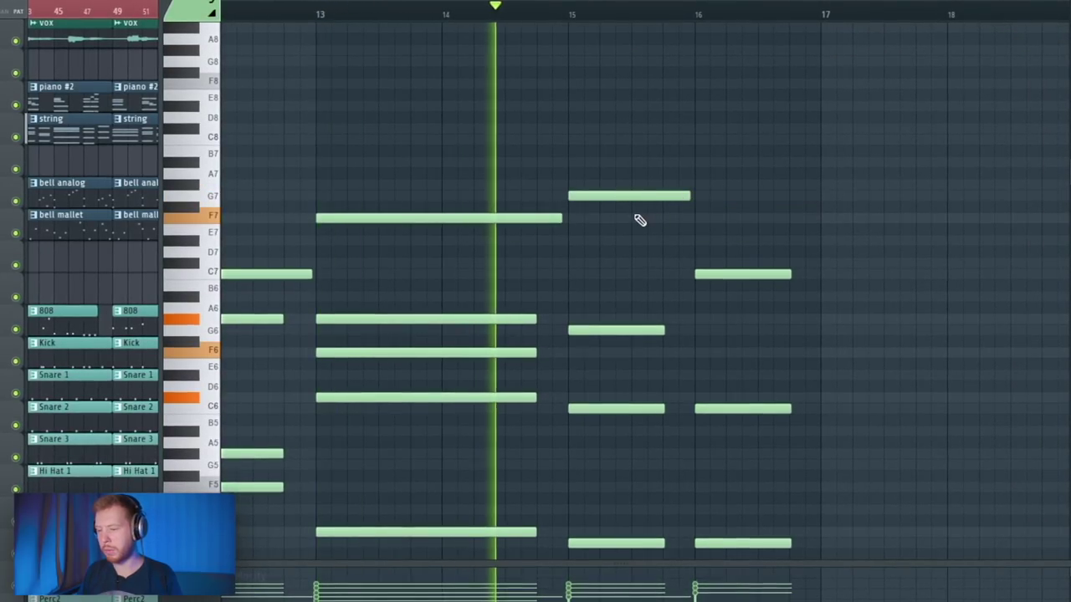
left_click_drag(734, 170, 722, 139)
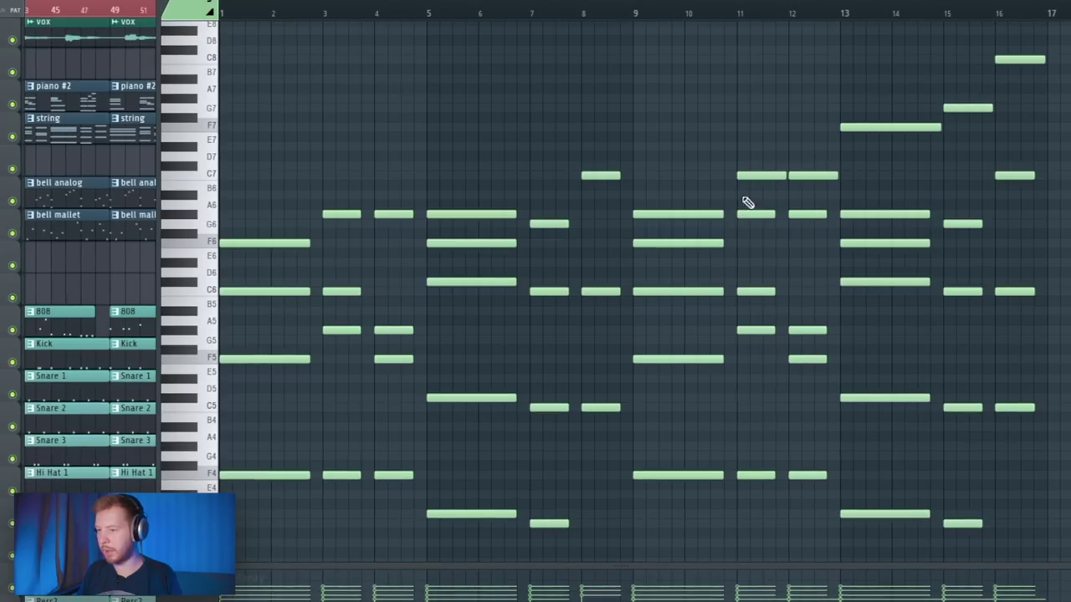
key("ctrl+a")
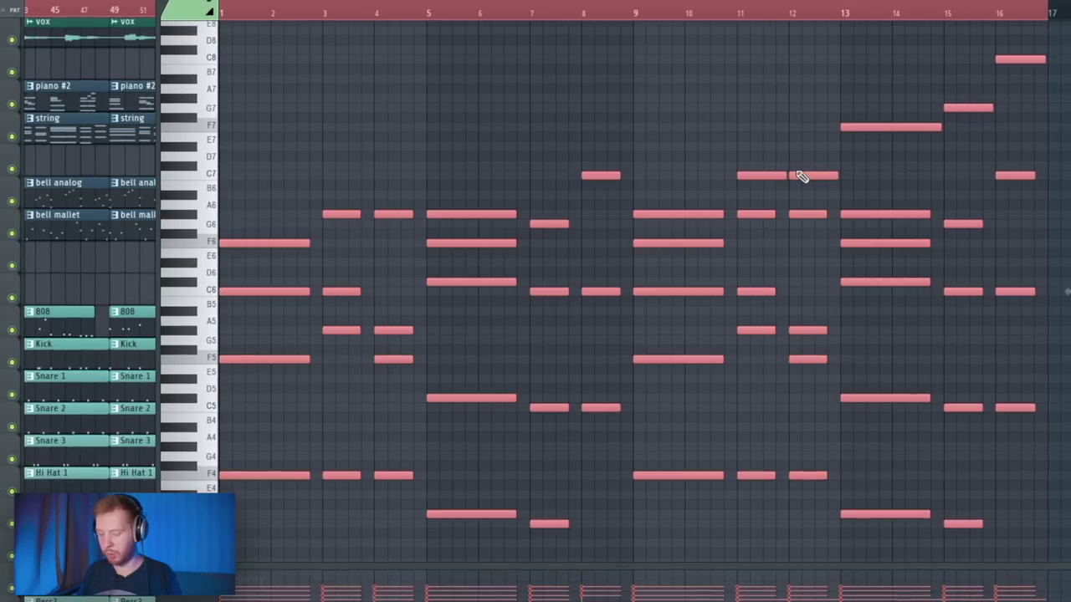
Duplicate the bass notes into bars 9–16 and raise the notes starting bars 9, 13, 15 and 16 by an octave
key("ctrl+d")
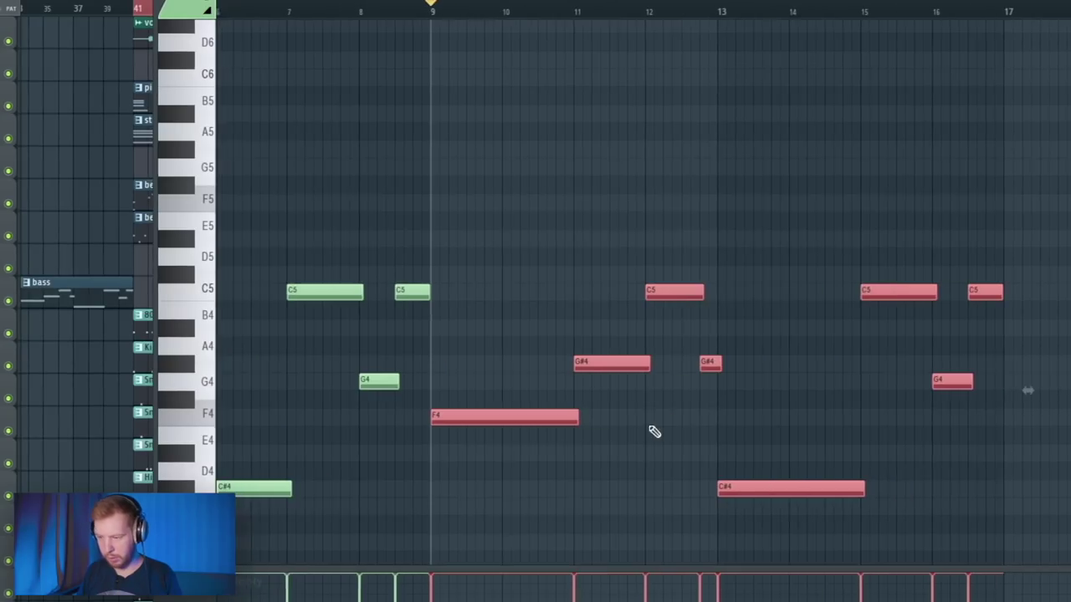
key("ctrl+Up")
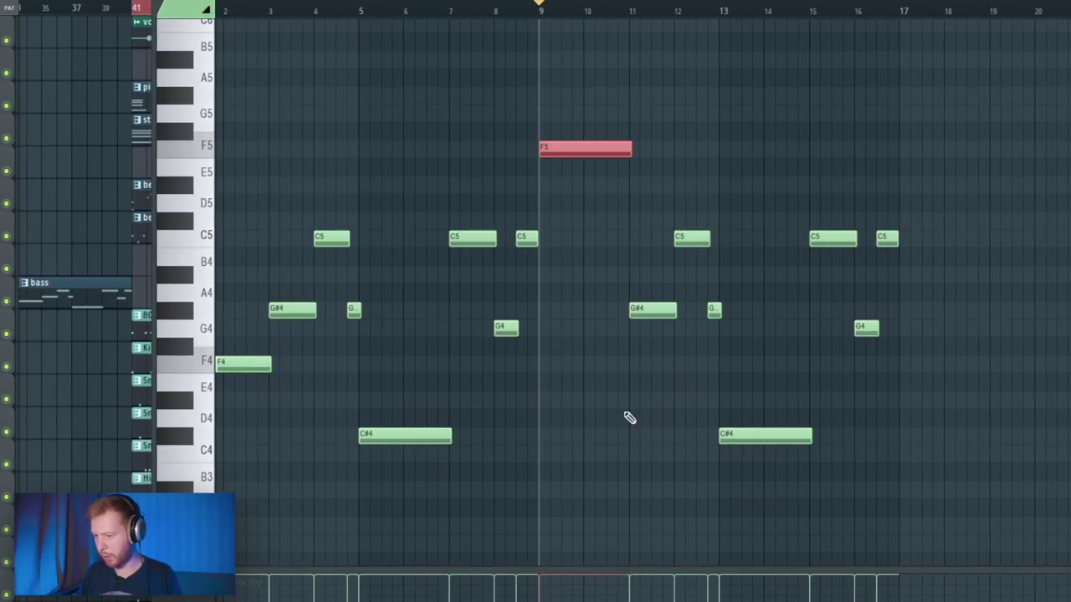
key("ctrl+Up")
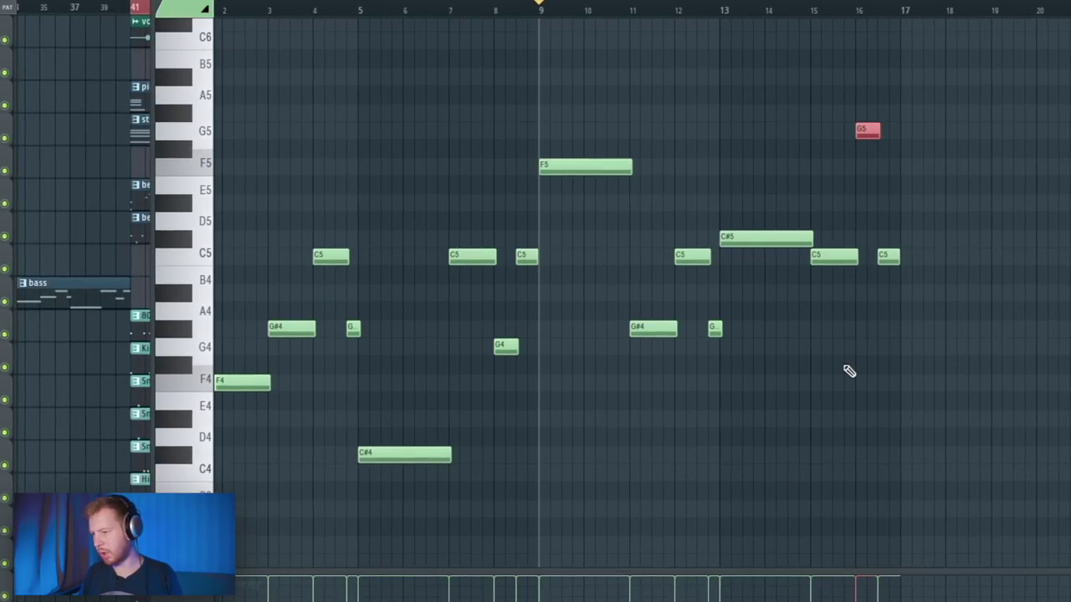
key("ctrl+Up")
key("F5")
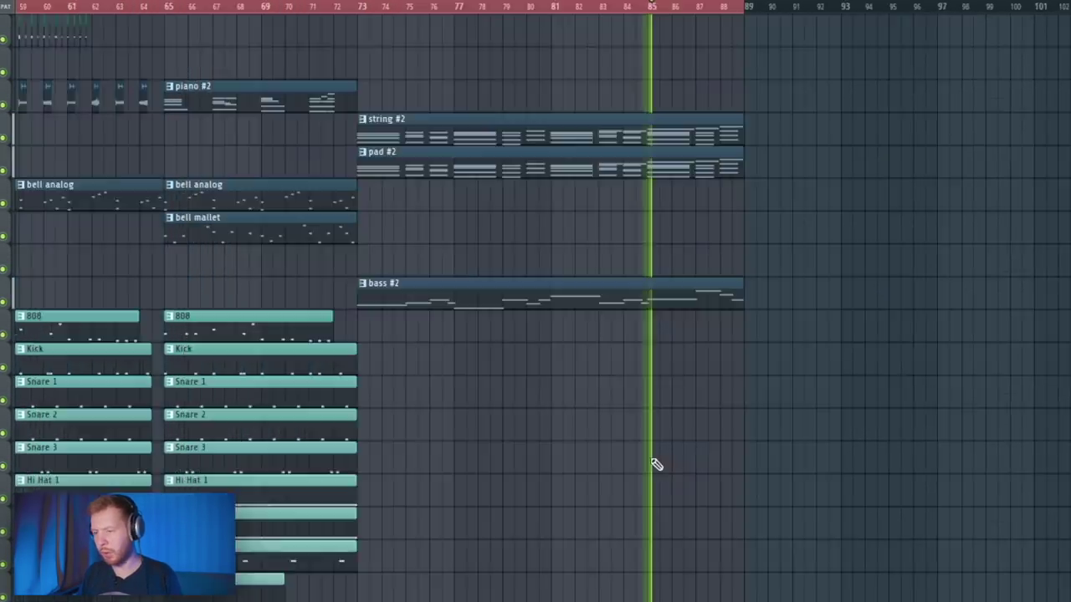
Move the vox #2 clip to start at bar 81 beneath the vox clip, and play the section back
left_click_drag(799, 430, 609, 440)
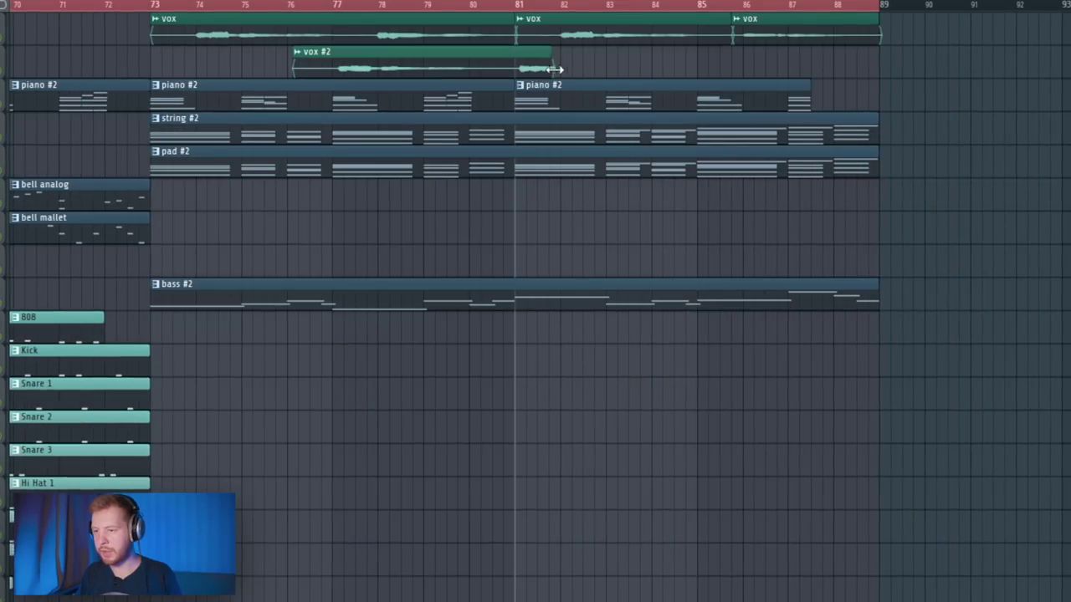
left_click_drag(513, 53, 605, 71)
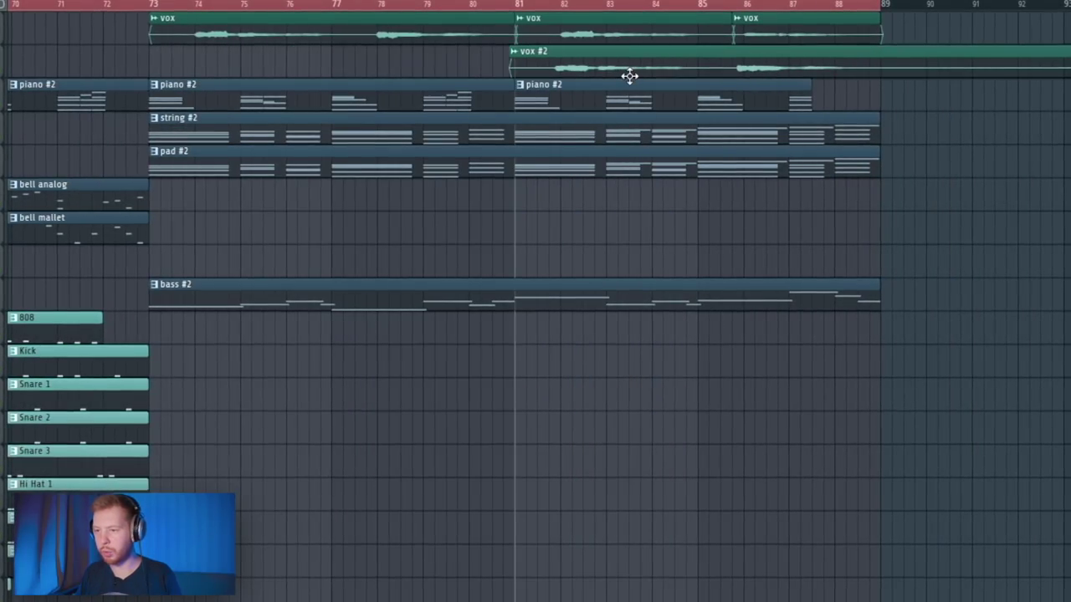
scroll(629, 76, "up", 4)
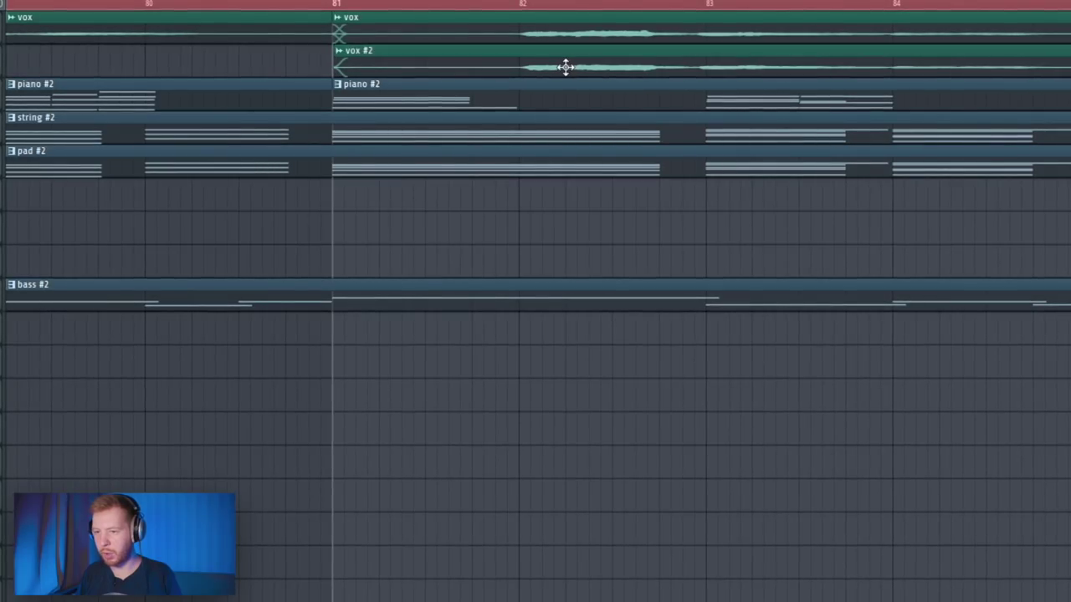
key("space")
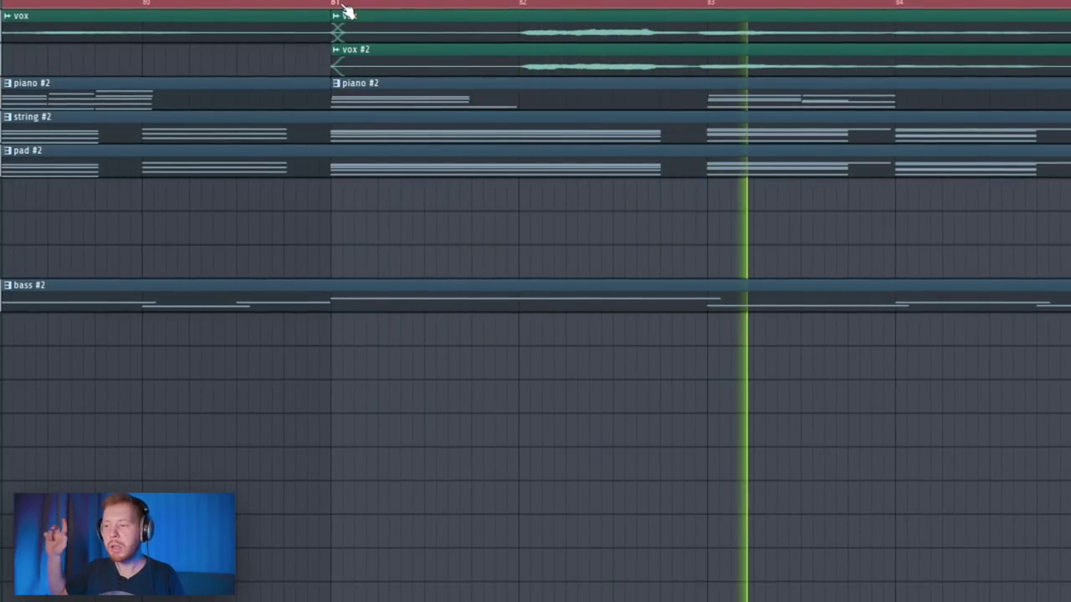
scroll(342, 12, "down", 5)
key("space")
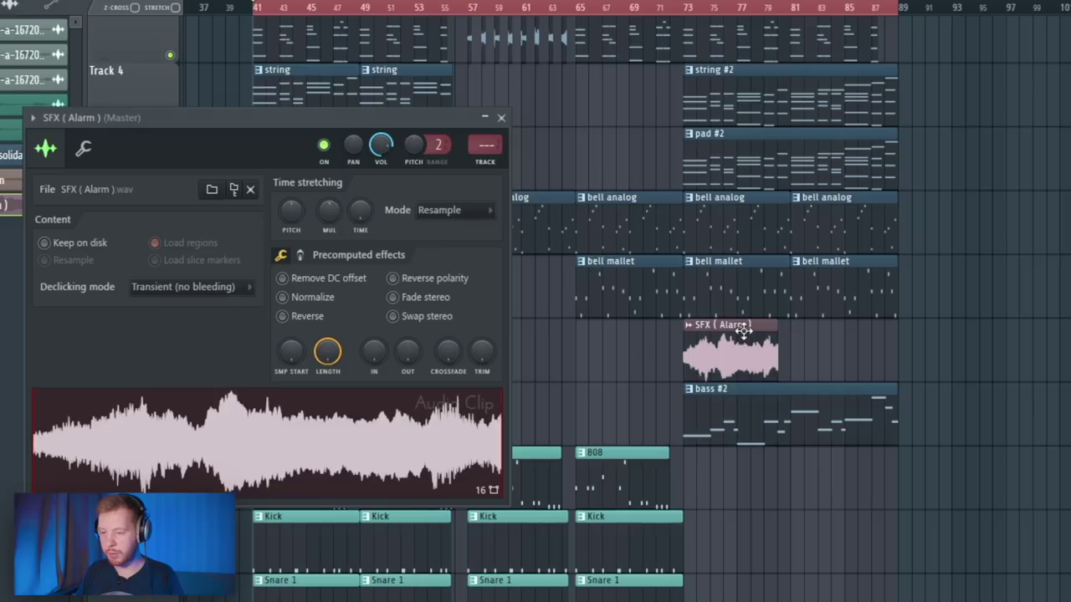
Open the SFX (Alarm) sample in the pitch corrector, and set the clip's declicking mode to Smooth (bleeding)
right_click(380, 424)
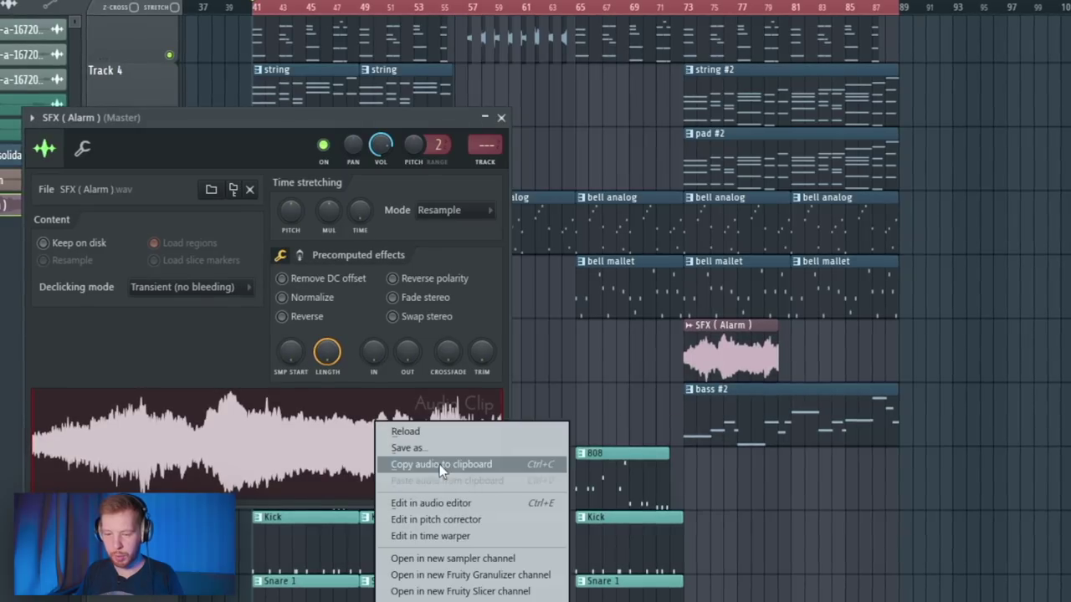
left_click(435, 519)
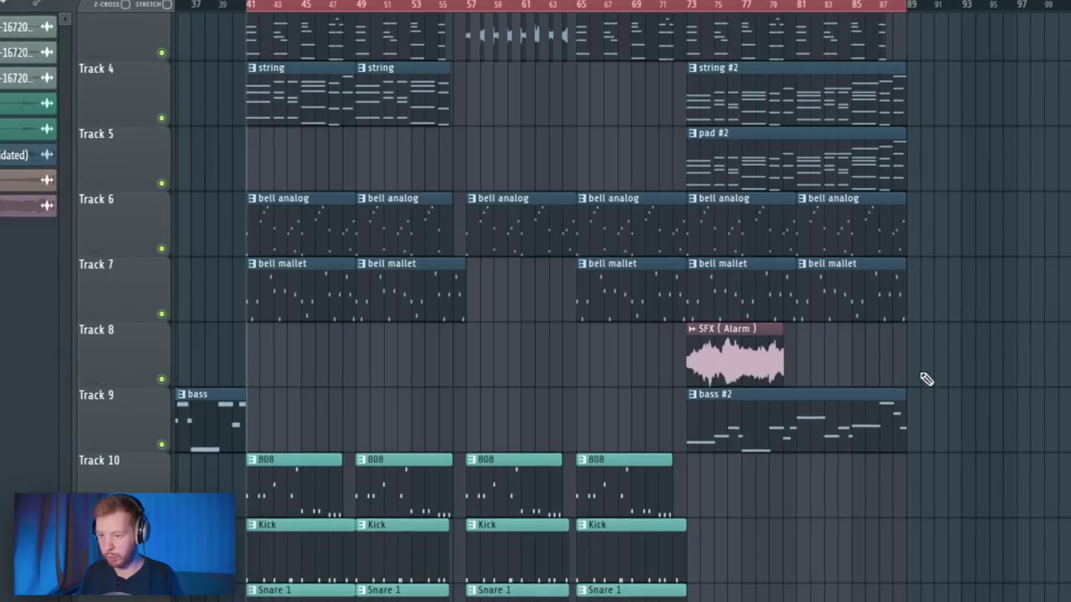
left_click(730, 363)
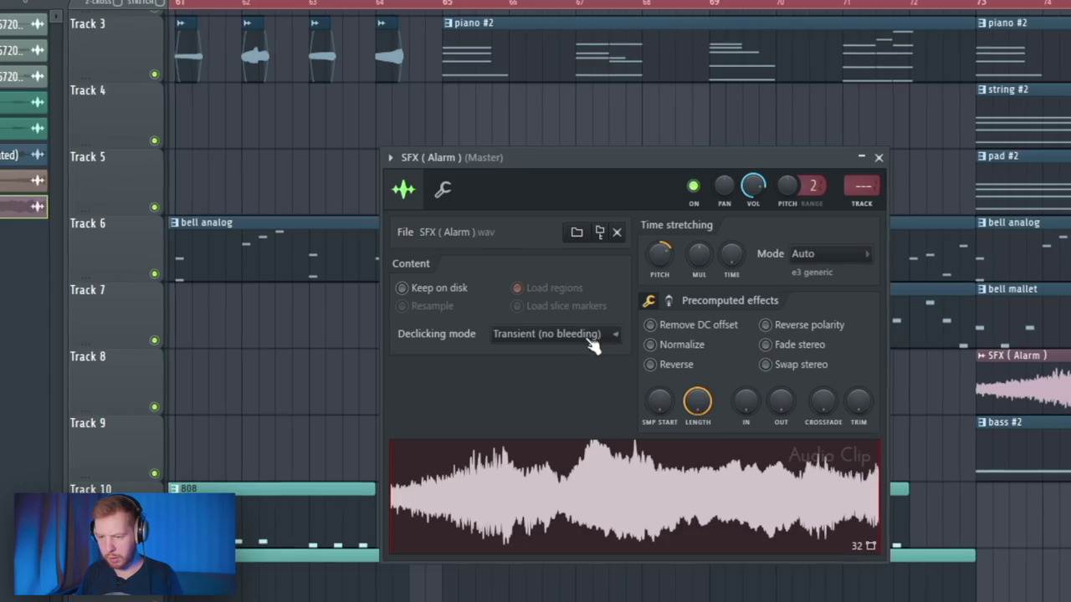
left_click(552, 333)
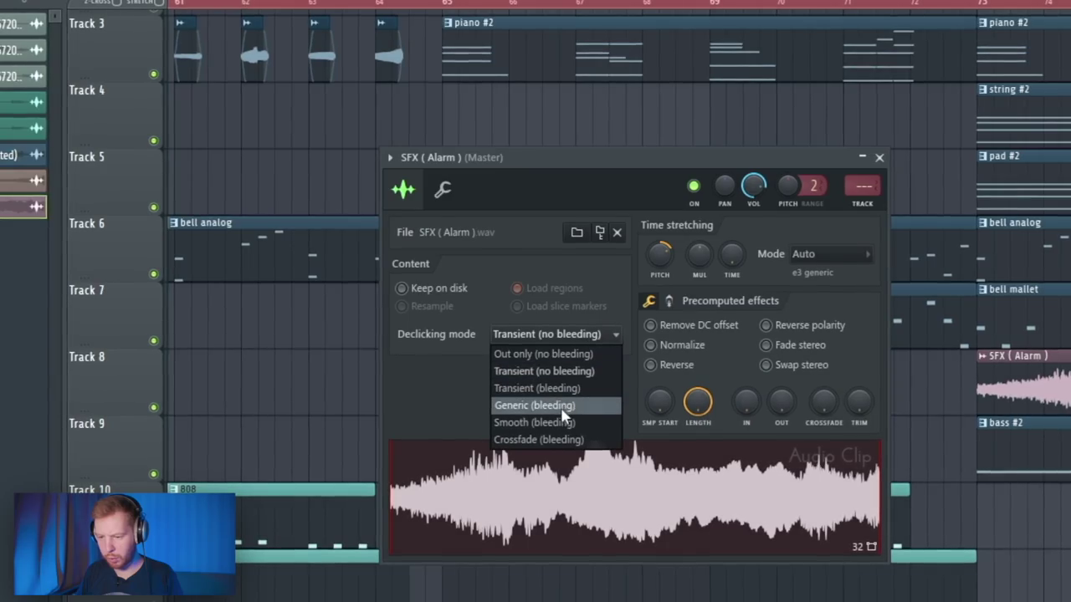
left_click(552, 424)
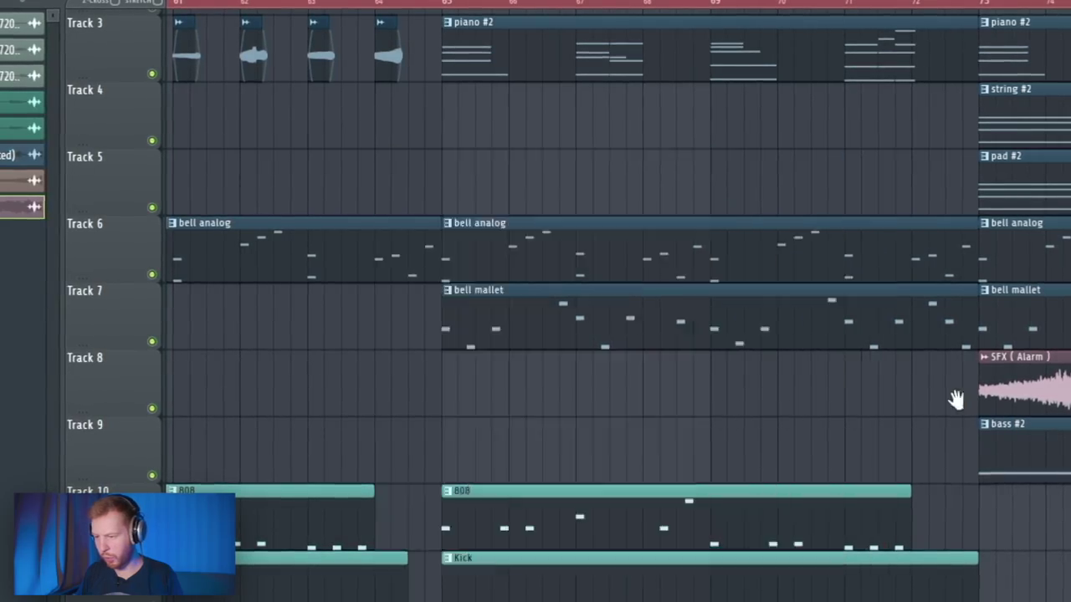
Move the SFX (Alarm) clip on Track 8 to bar 81, stretch it to end at bar 89, and audition its ending
scroll(578, 421, "up", 3)
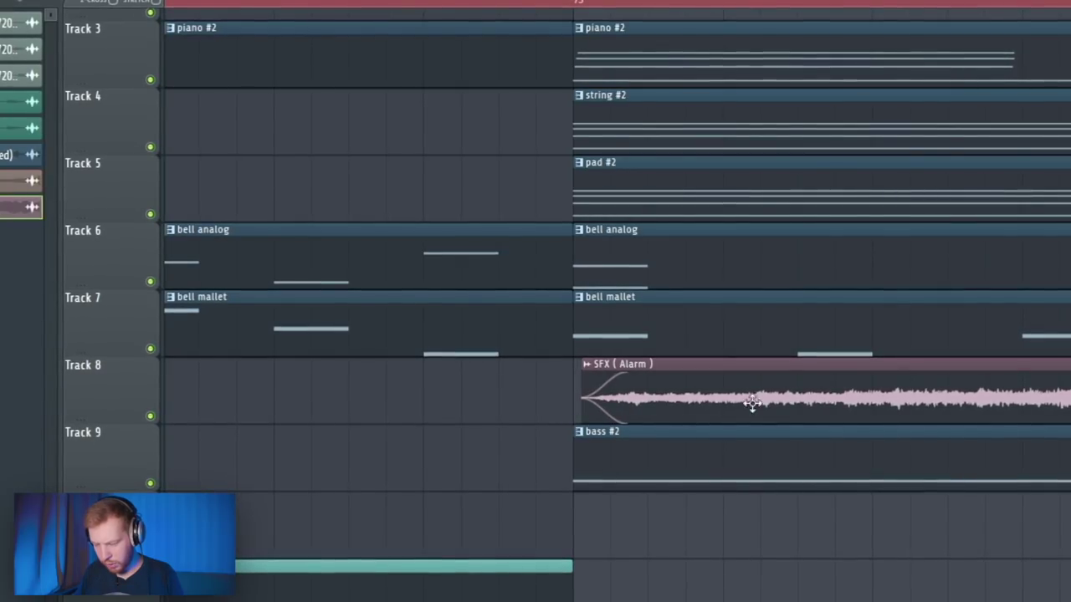
scroll(751, 402, "up", 3)
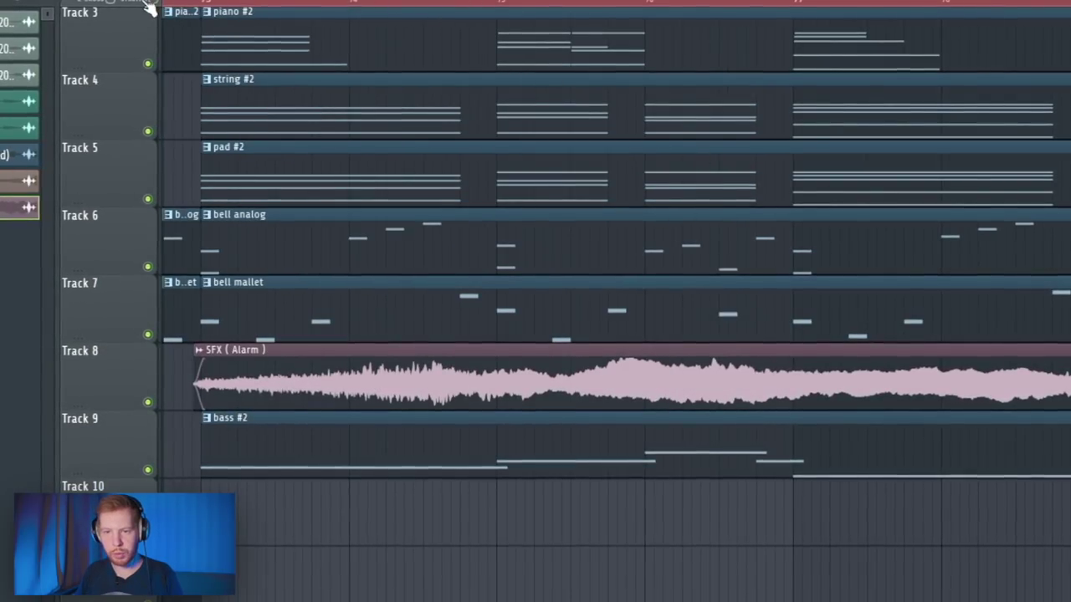
scroll(463, 461, "down", 3)
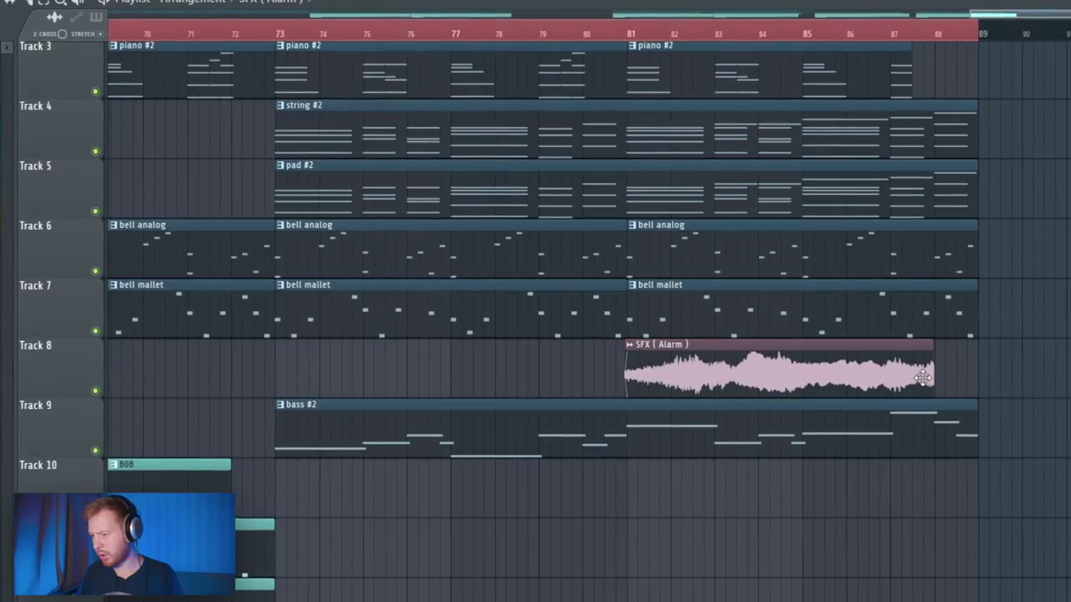
left_click_drag(935, 384, 980, 383)
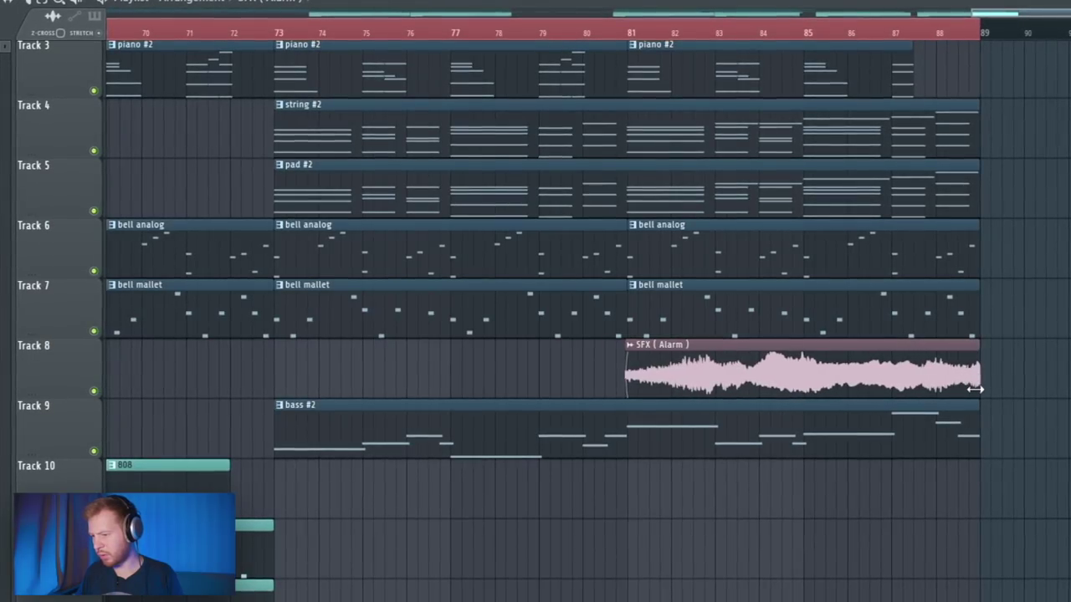
scroll(981, 385, "up", 3)
key("space")
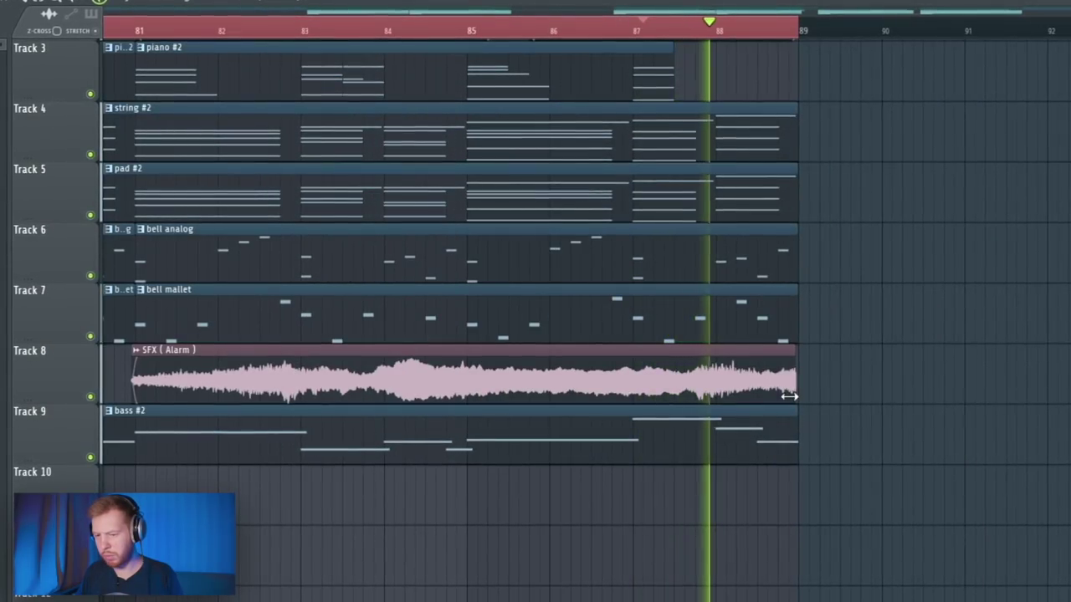
key("space")
Route SFX (Alarm) to its own mixer track and load ValhallaShimmer in effect slot 3
double_click(295, 391)
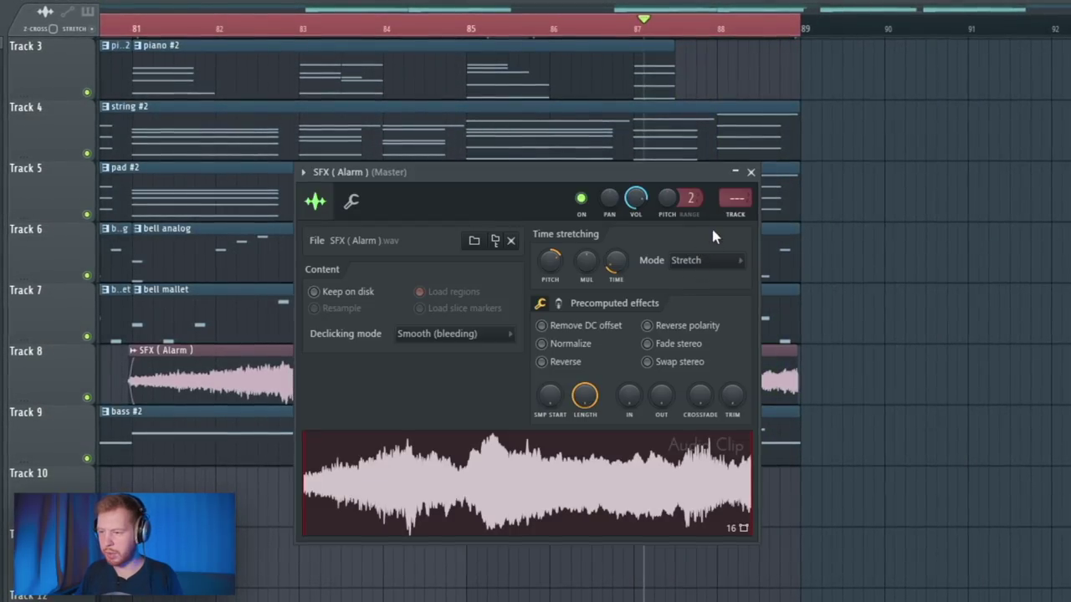
key("ctrl+l")
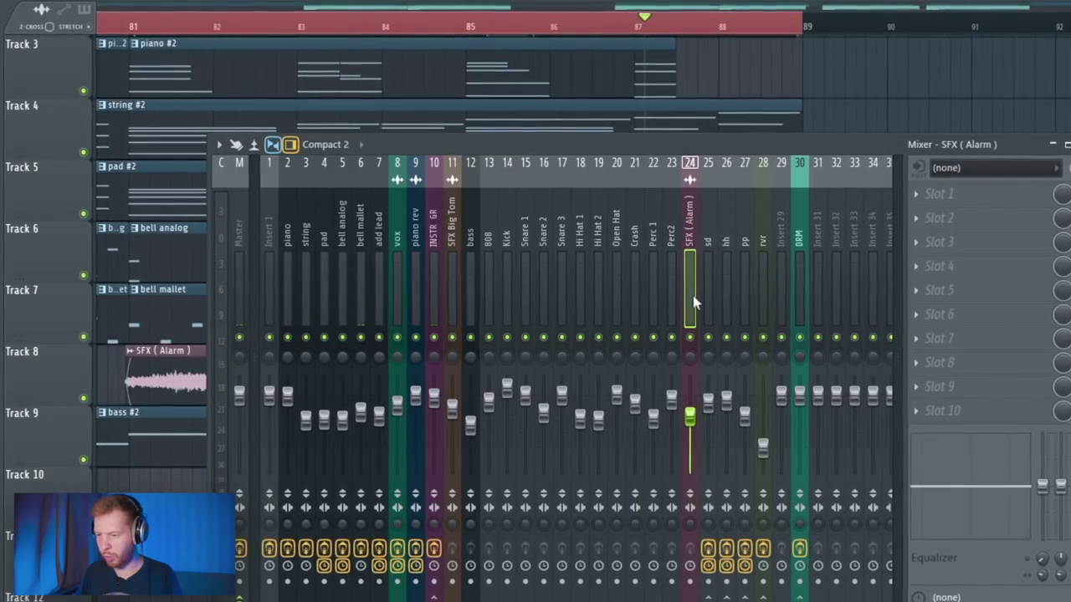
left_click(991, 245)
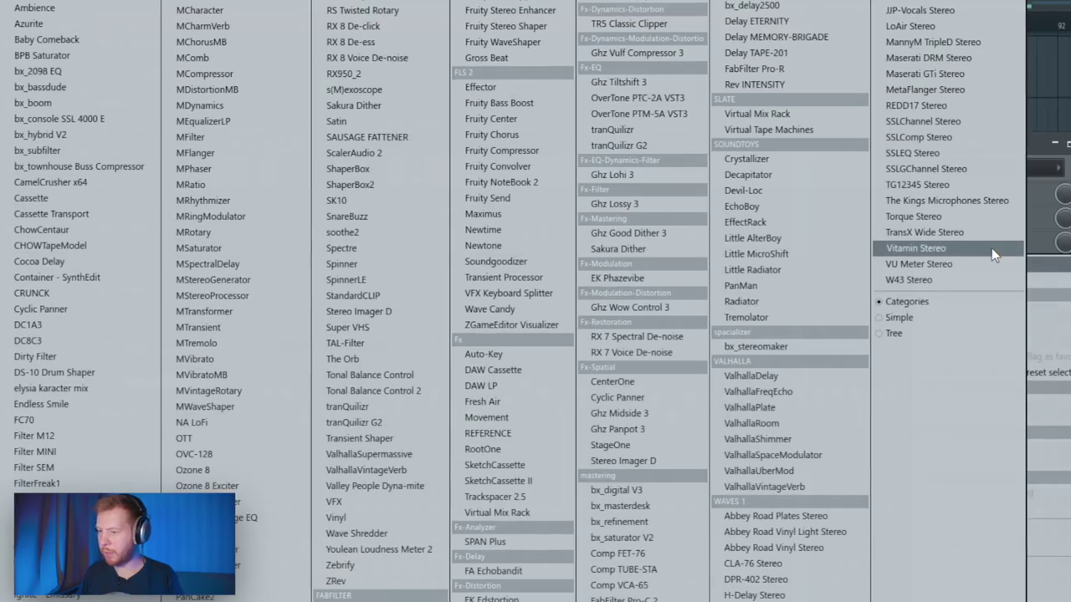
left_click(799, 441)
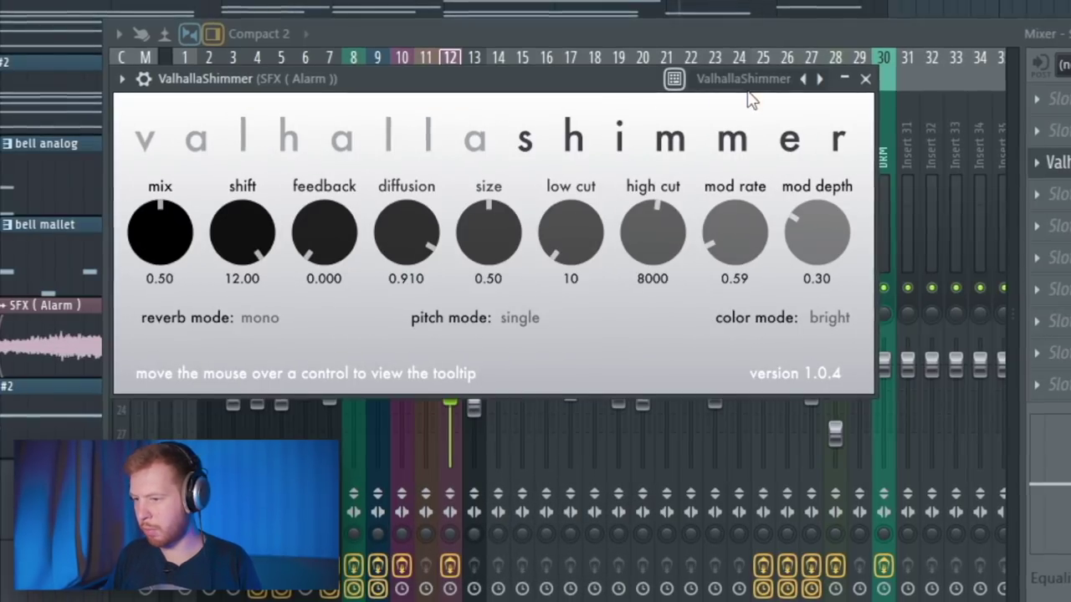
Load the ConcertHall preset in ValhallaShimmer and set the mix to 0.40
left_click(745, 178)
left_click(888, 119)
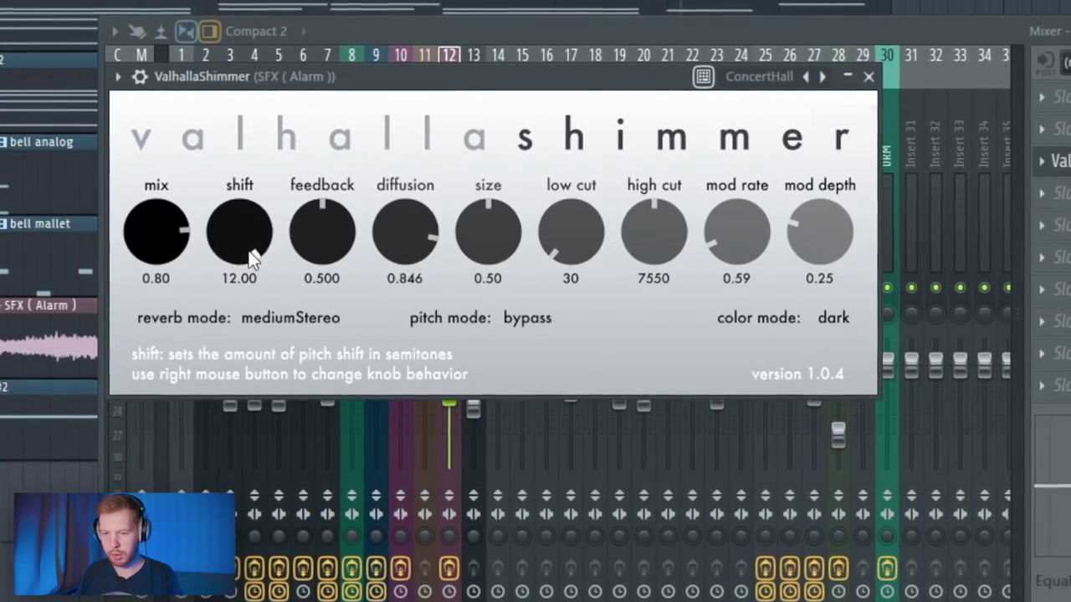
scroll(134, 251, "down", 2)
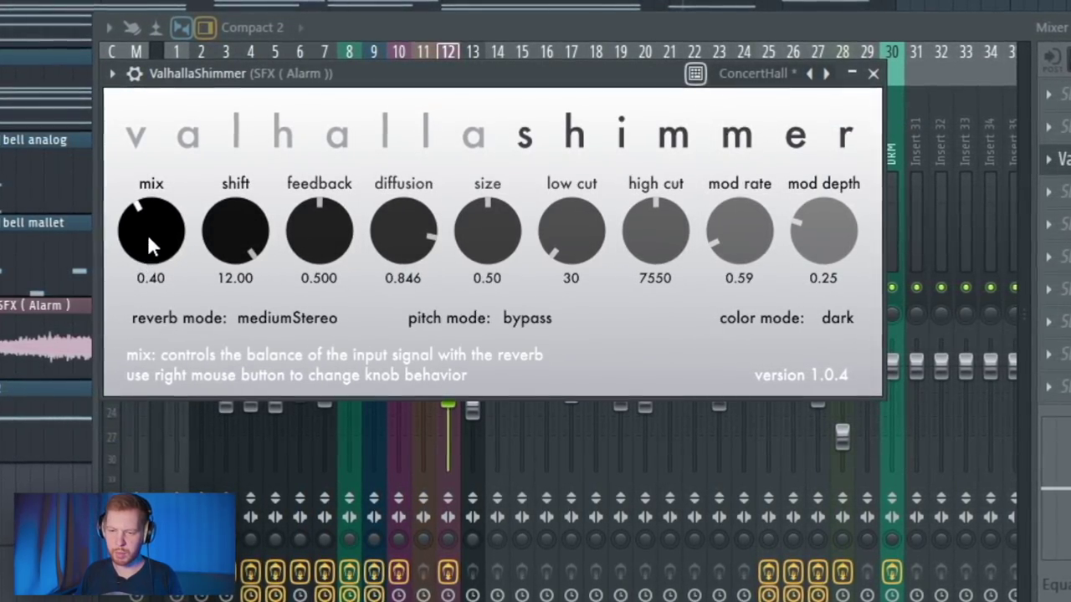
key("F12")
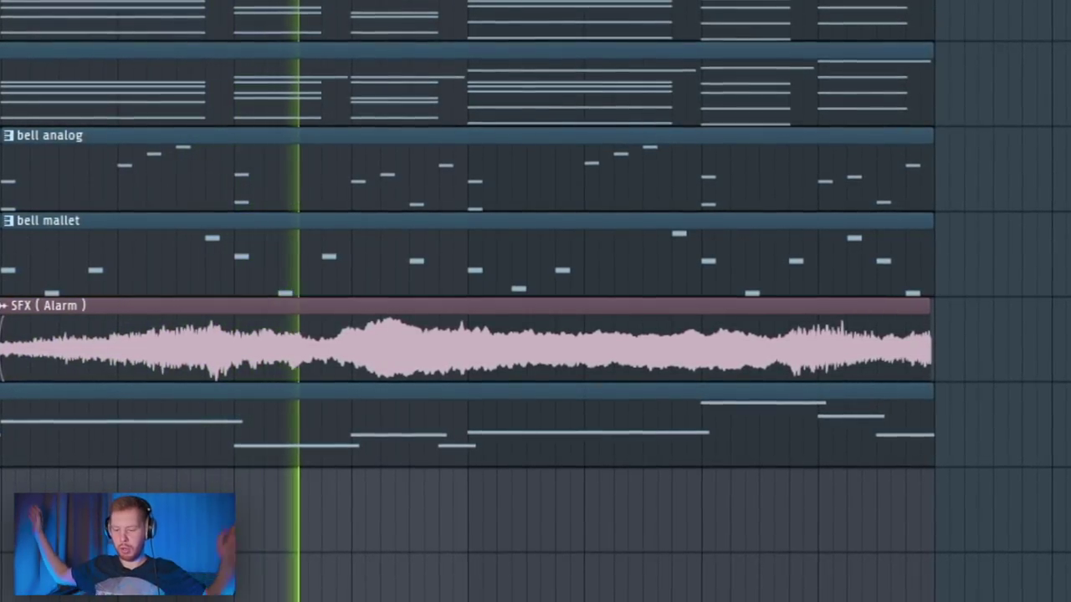
Load Fruity Balance in effect slot 4 of the SFX (Alarm) mixer track and create an automation clip for its volume
key("space")
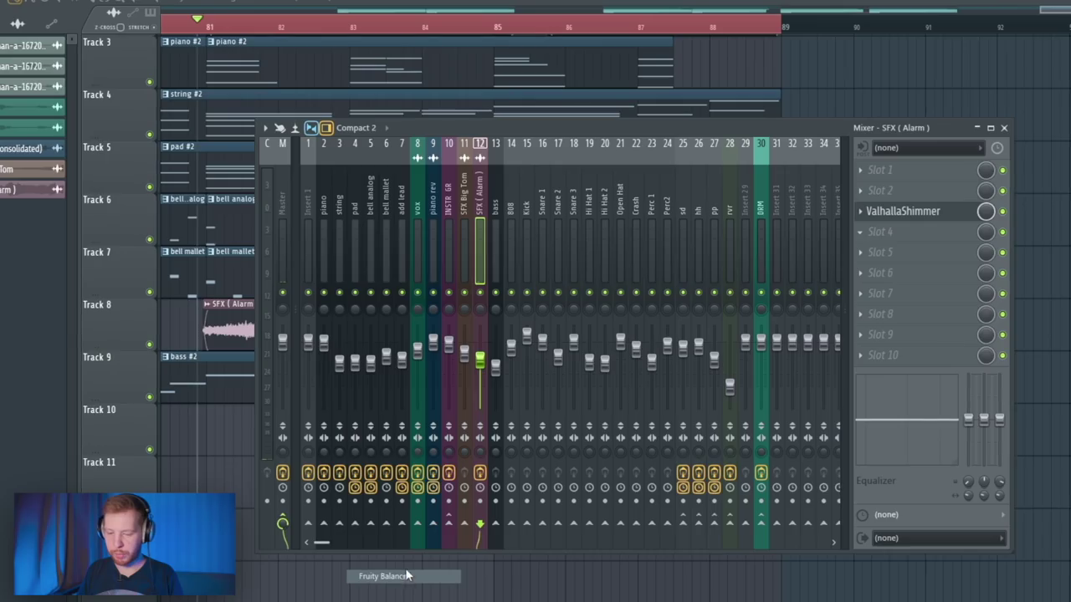
left_click_drag(160, 155, 539, 210)
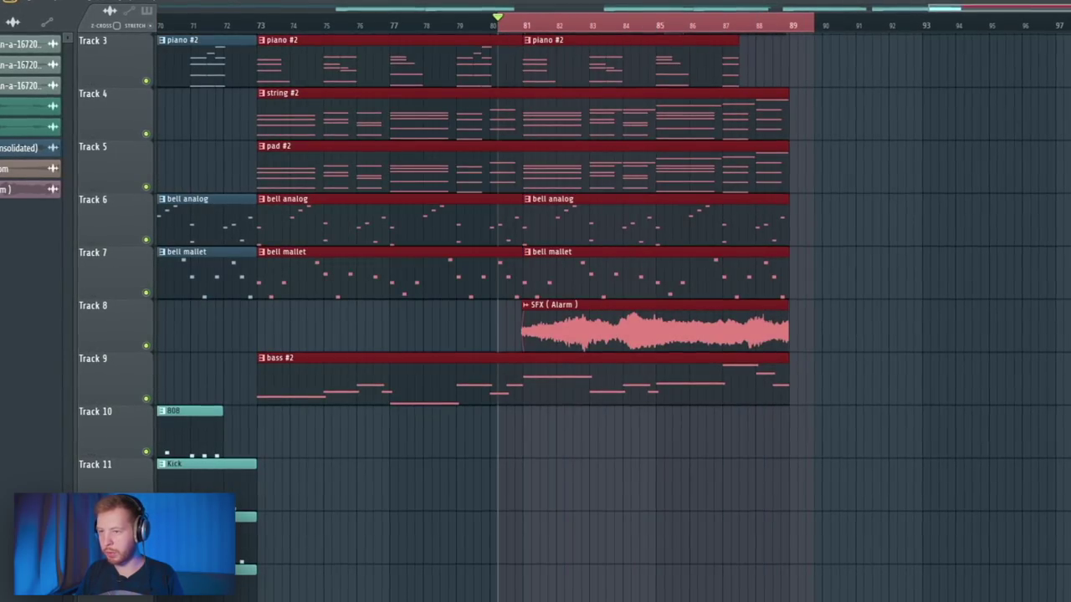
key("F9")
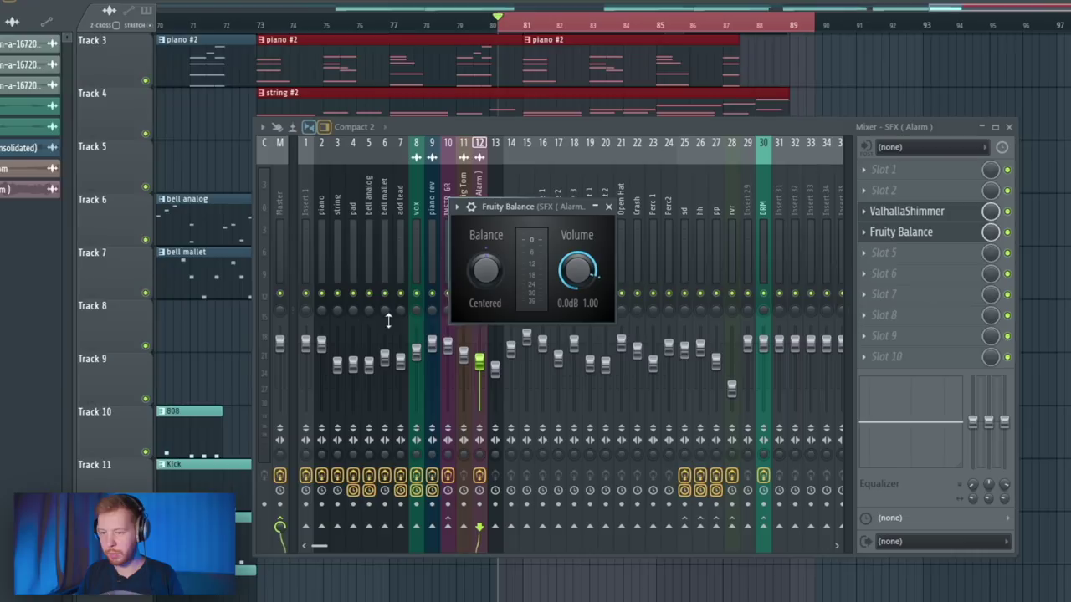
right_click(564, 269)
left_click(616, 381)
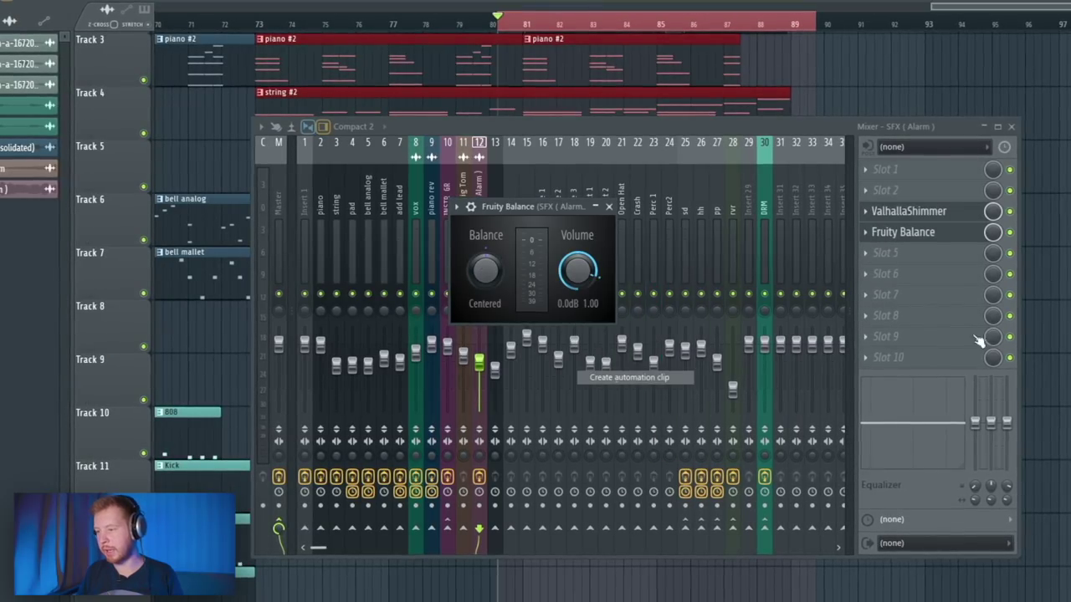
key("F9")
Shape the SFX (Alarm) volume automation clip on Track 10 to fade in at bar 81 and curve down to silence from about bar 88.5
scroll(861, 313, "down", 5)
scroll(622, 371, "up", 4)
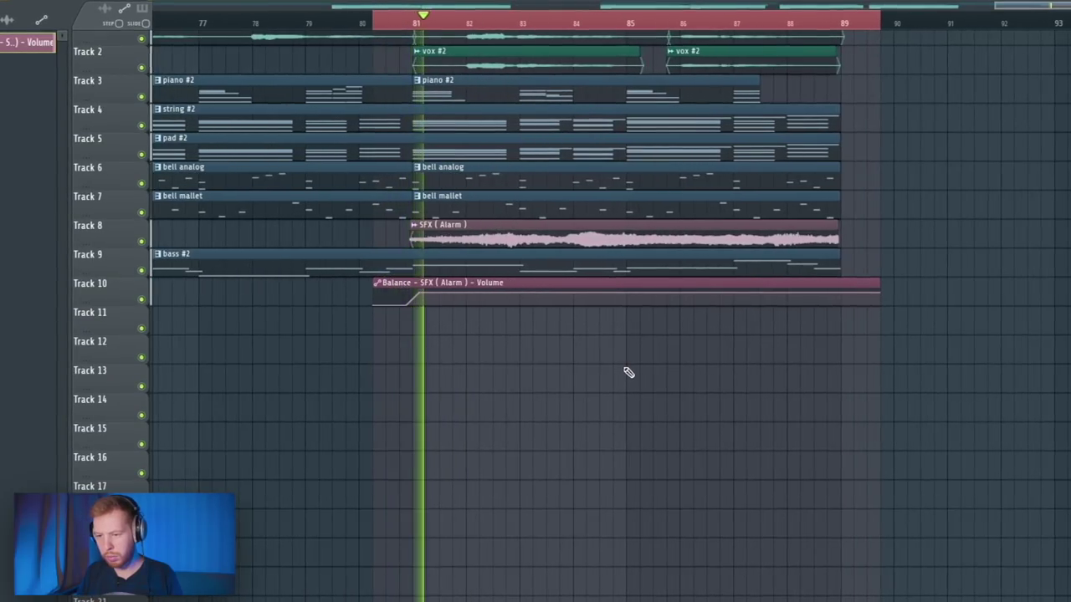
scroll(706, 387, "up", 4)
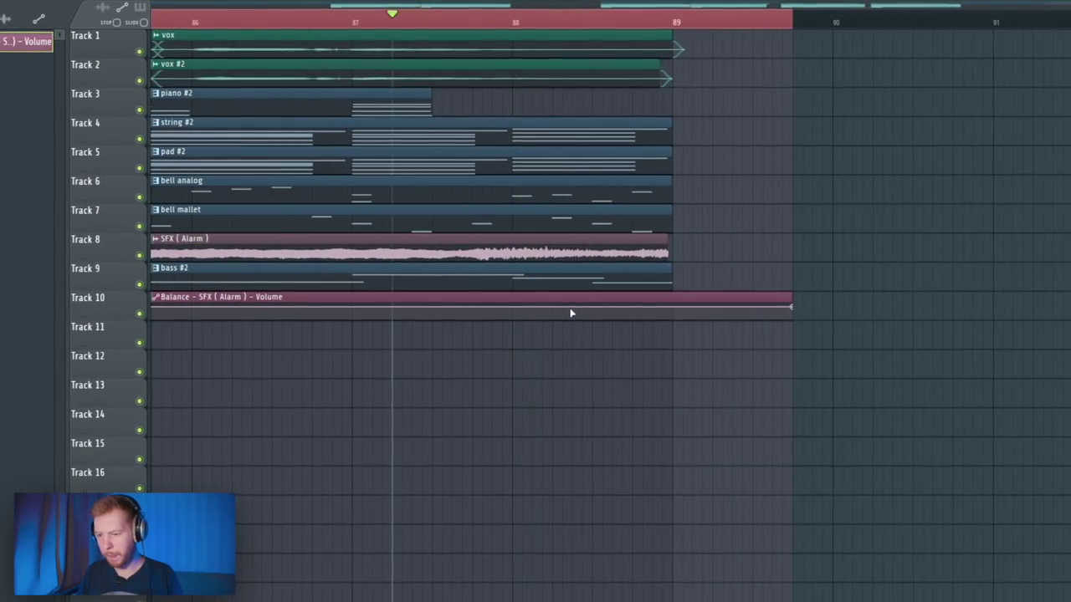
right_click(595, 308)
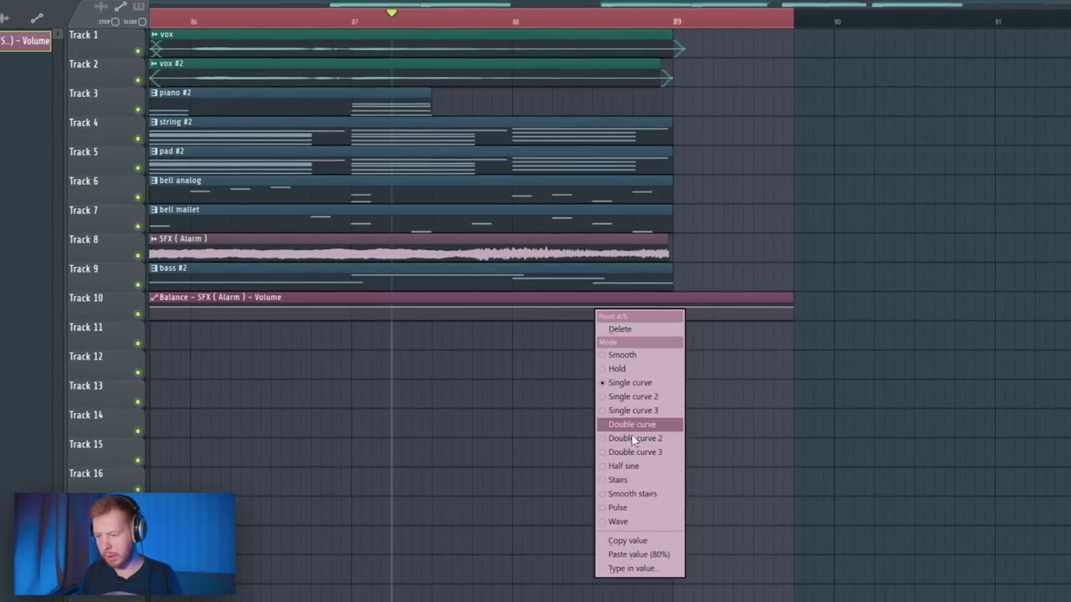
left_click(640, 558)
scroll(640, 557, "up", 2)
key("space")
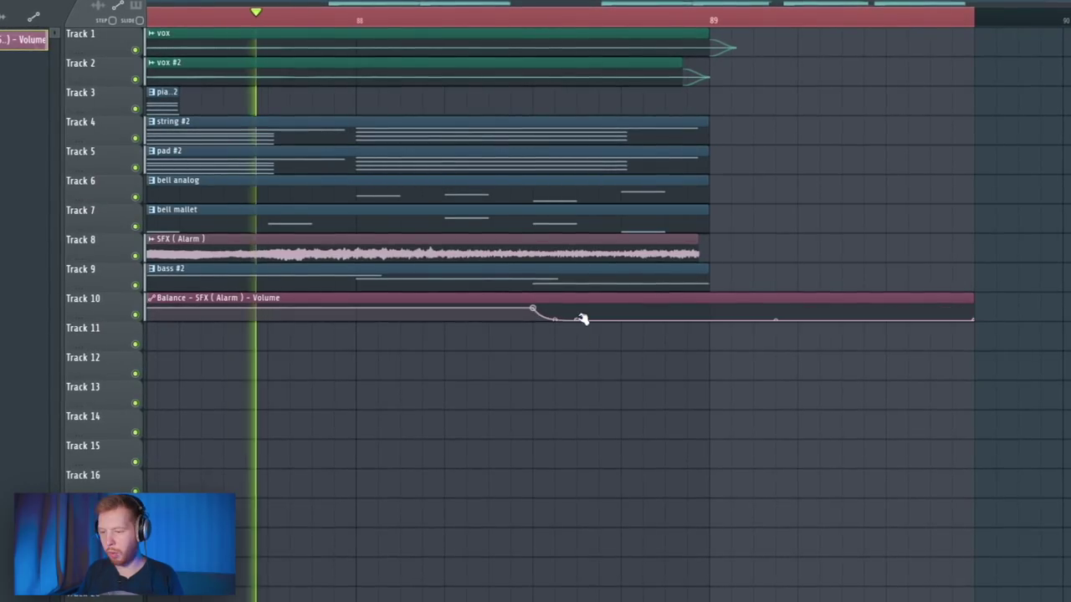
key("space")
scroll(661, 377, "down", 2)
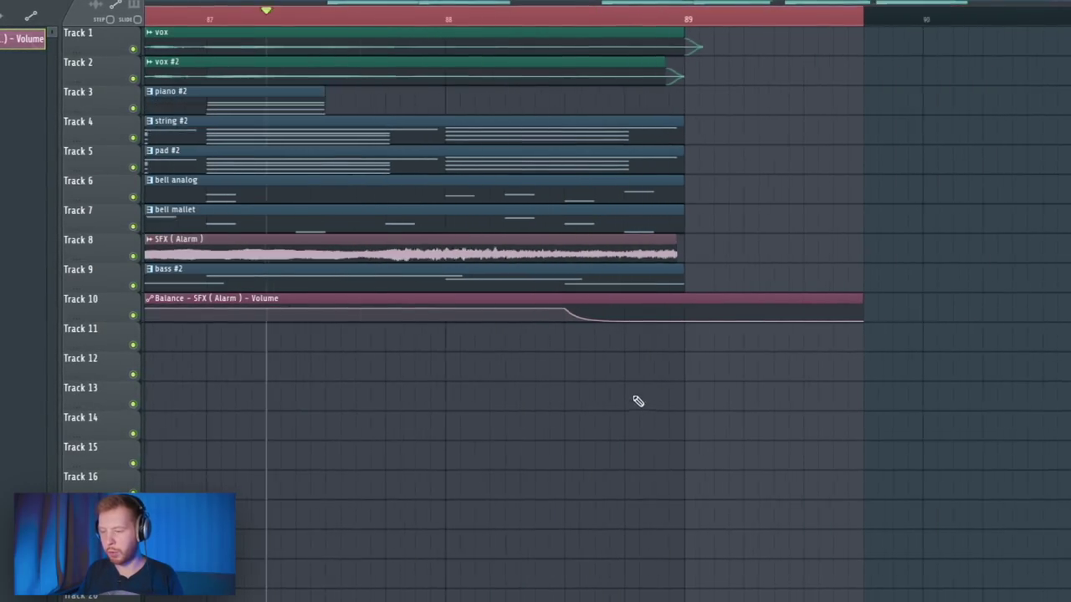
Delete all the playlist clips before bar 33
scroll(592, 266, "down", 6)
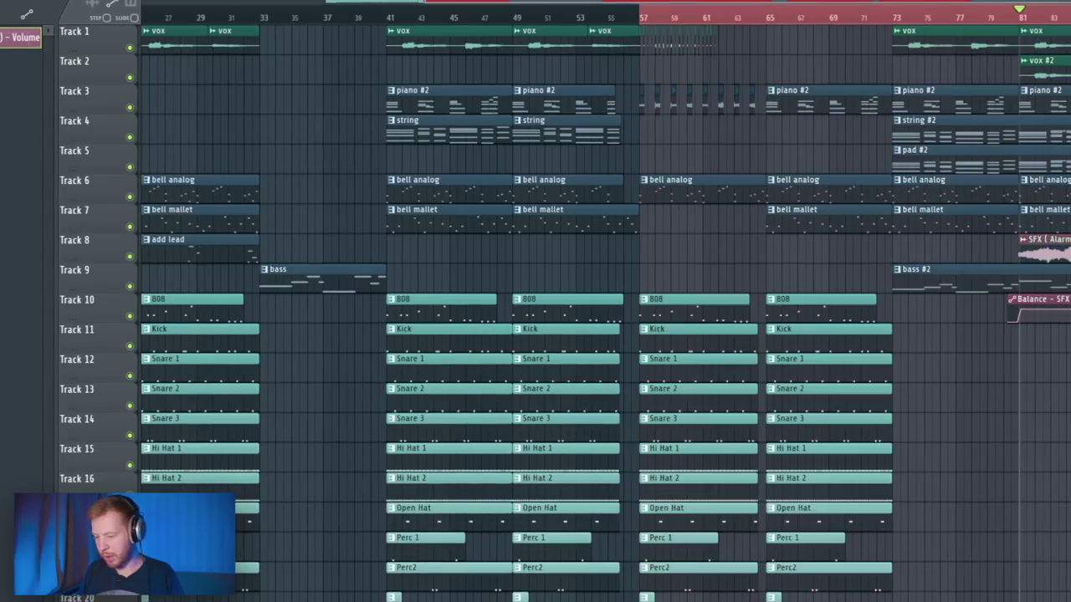
left_click_drag(760, 201, 651, 198)
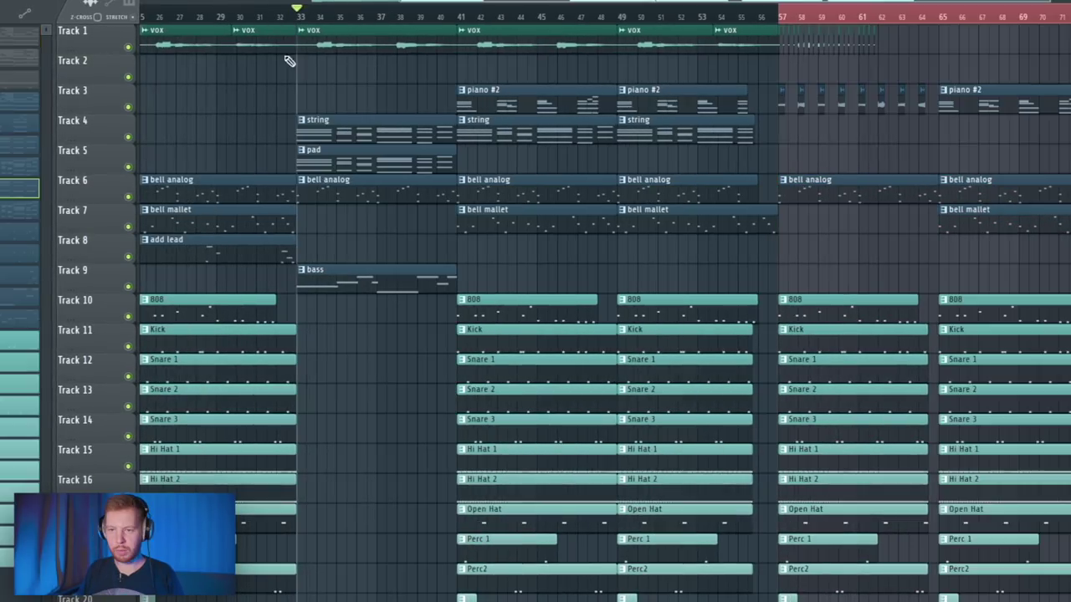
left_click_drag(319, 201, 294, 471)
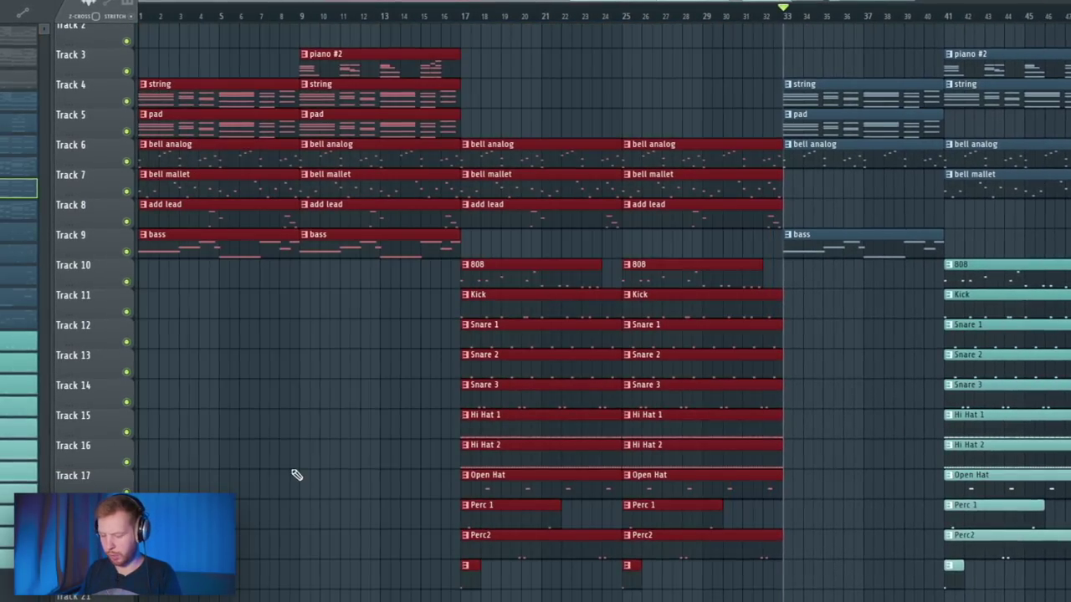
key("Delete")
Make the vox clip at bar 33 on Track 1 unique, open its sample settings, and audition the section
scroll(677, 268, "right", 5)
scroll(676, 268, "up", 2)
right_click(288, 34)
left_click(320, 142)
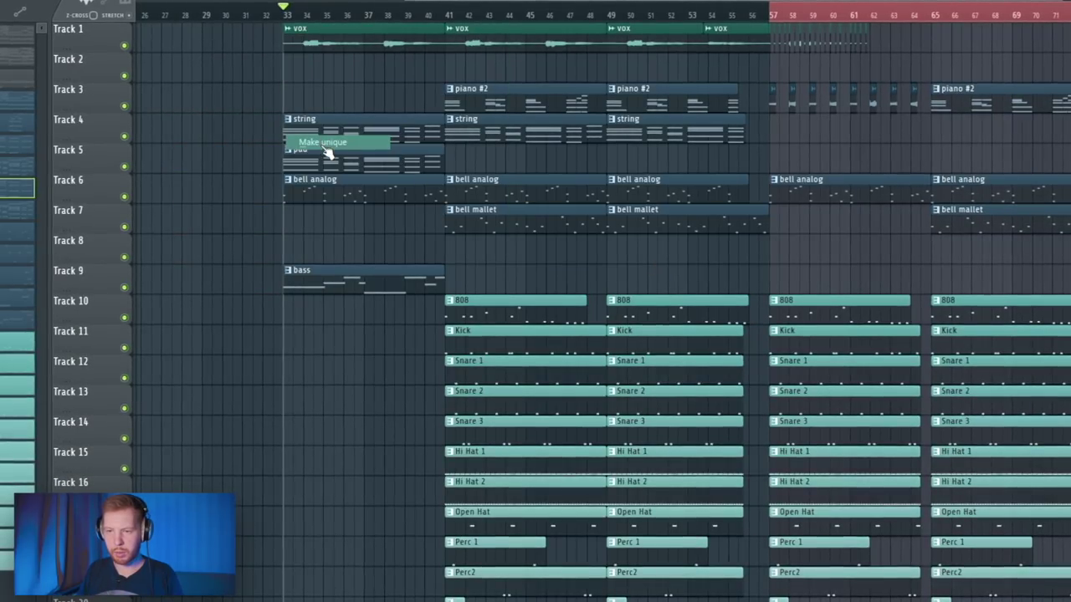
double_click(351, 40)
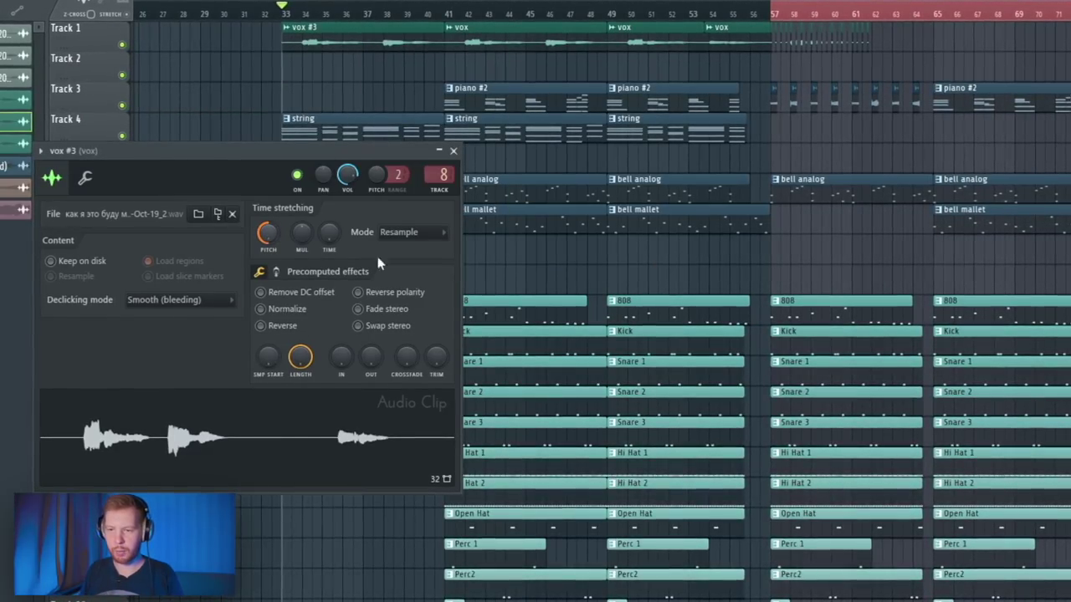
key("space")
key("Escape")
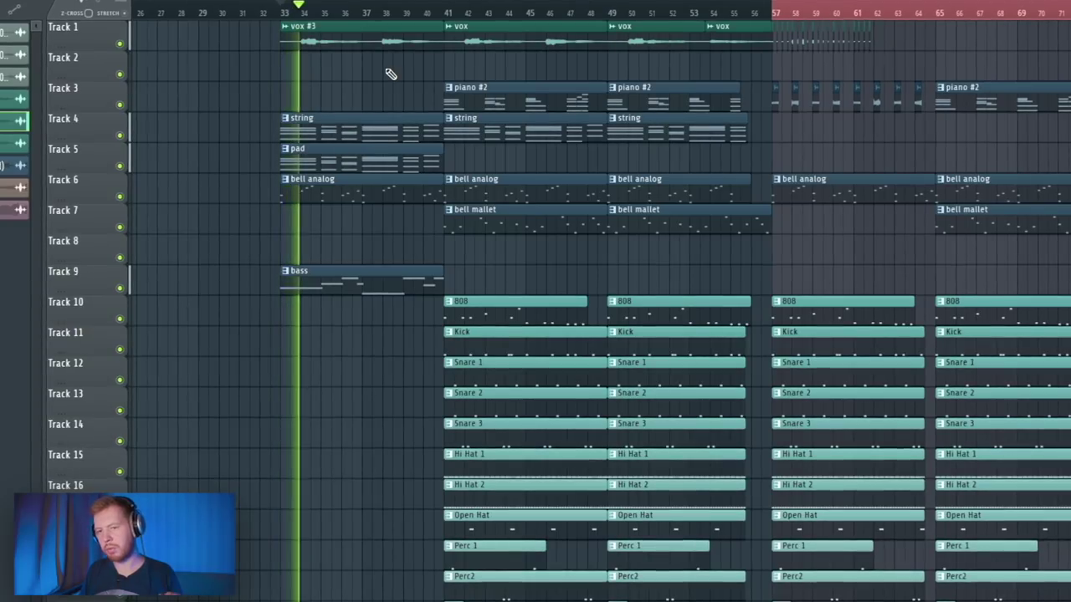
key("space")
Select the string and pad clips at bar 33 on Tracks 4 and 5
left_click_drag(376, 122, 345, 150)
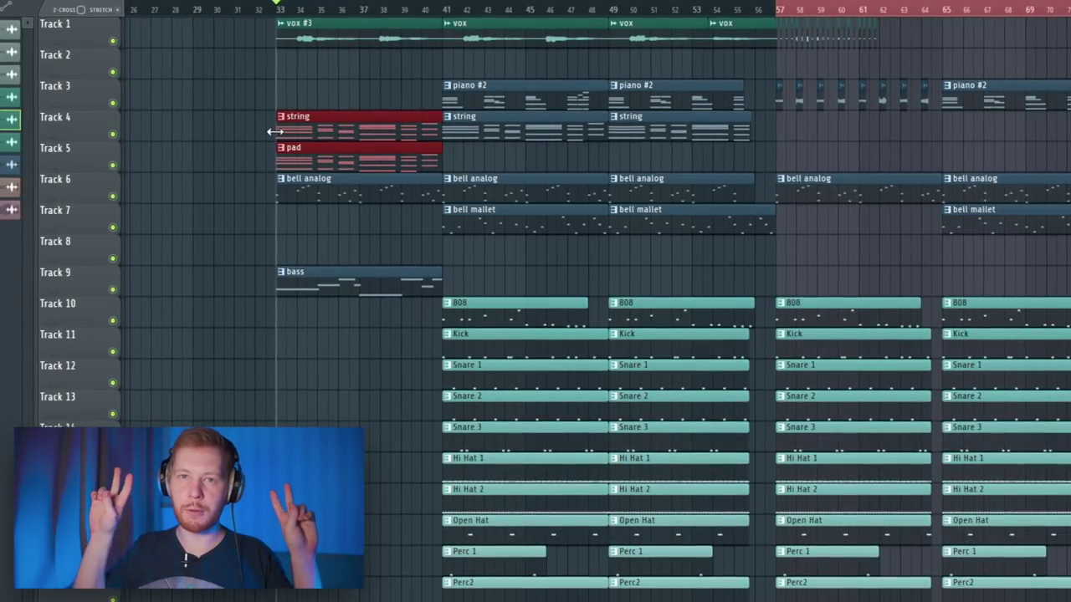
scroll(258, 89, "right", 3)
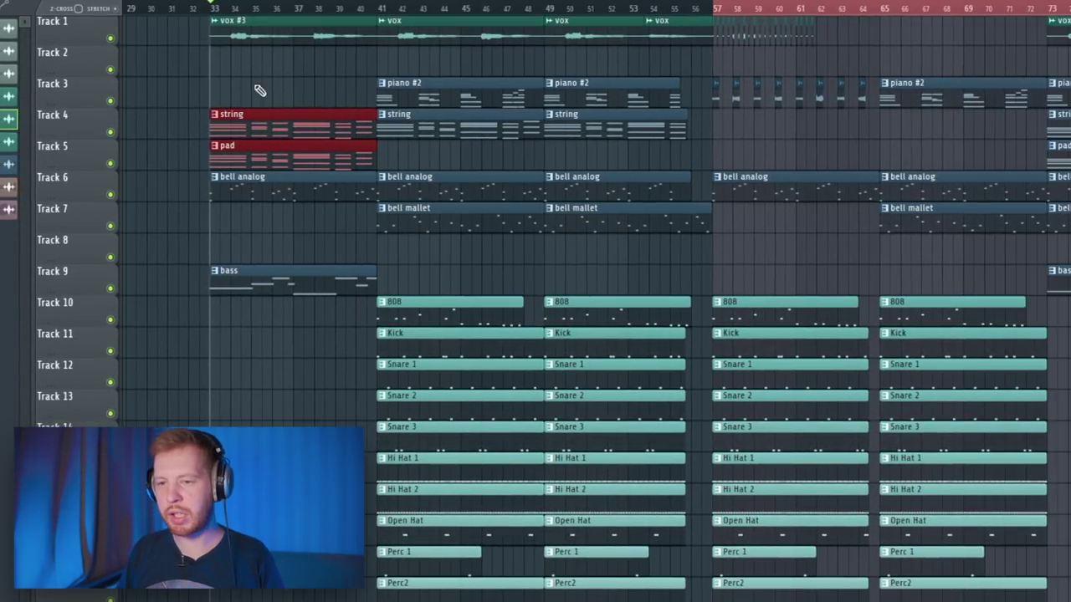
left_click(270, 63)
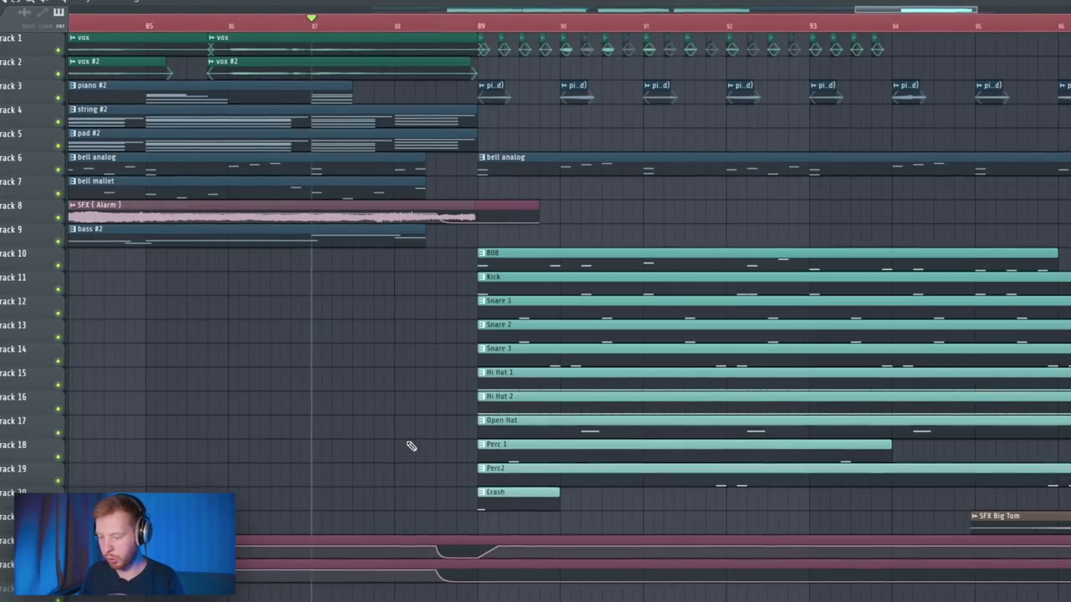
Audition the transition from bar 87 into the drum section at bar 89, and look over the clips around it
key("space")
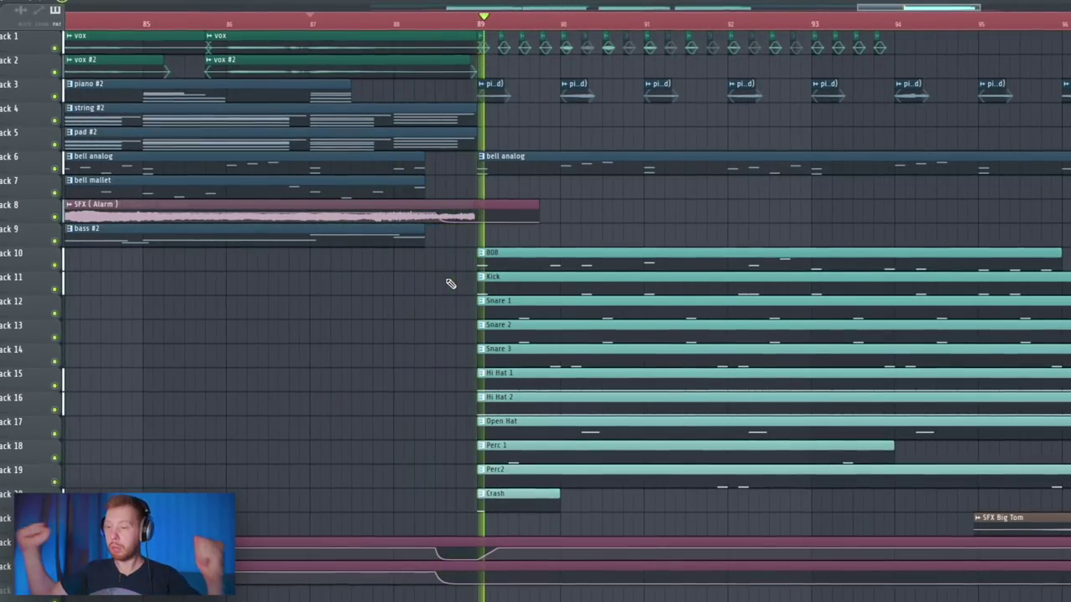
key("space")
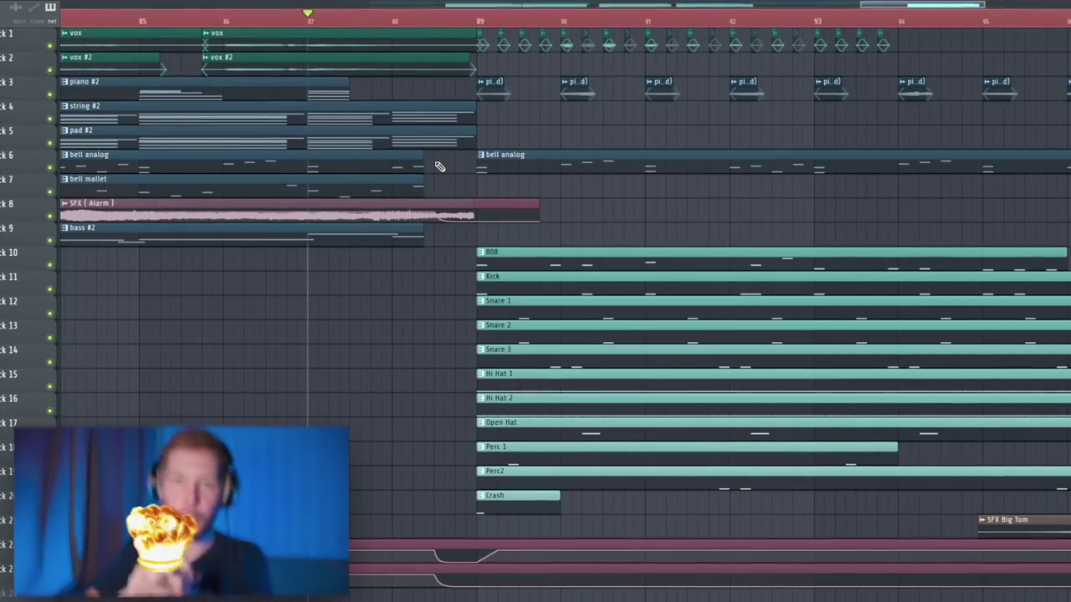
key("space")
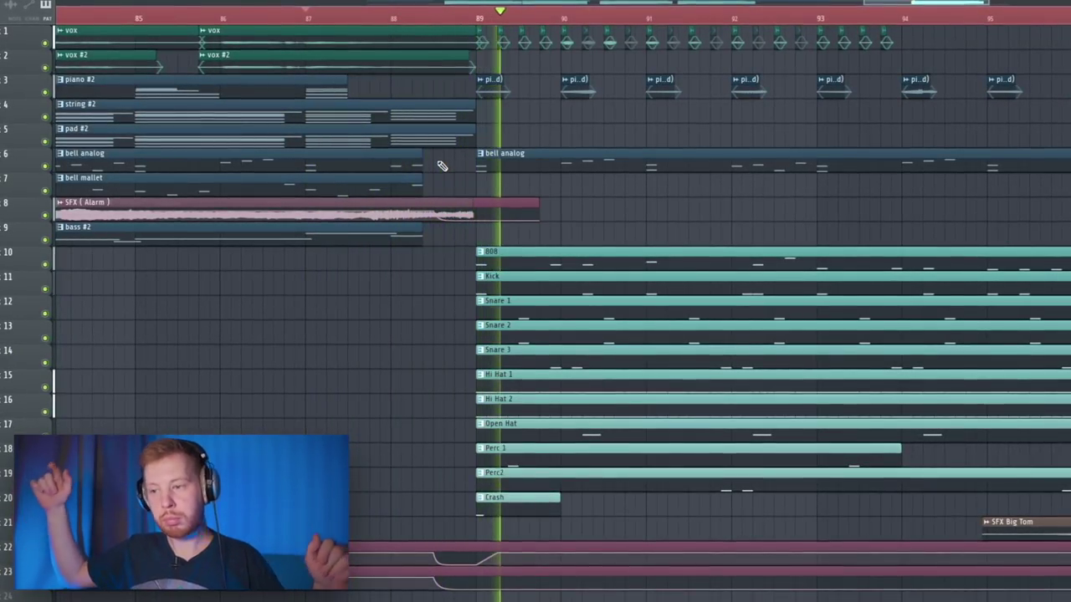
key("space")
scroll(287, 256, "down", 3)
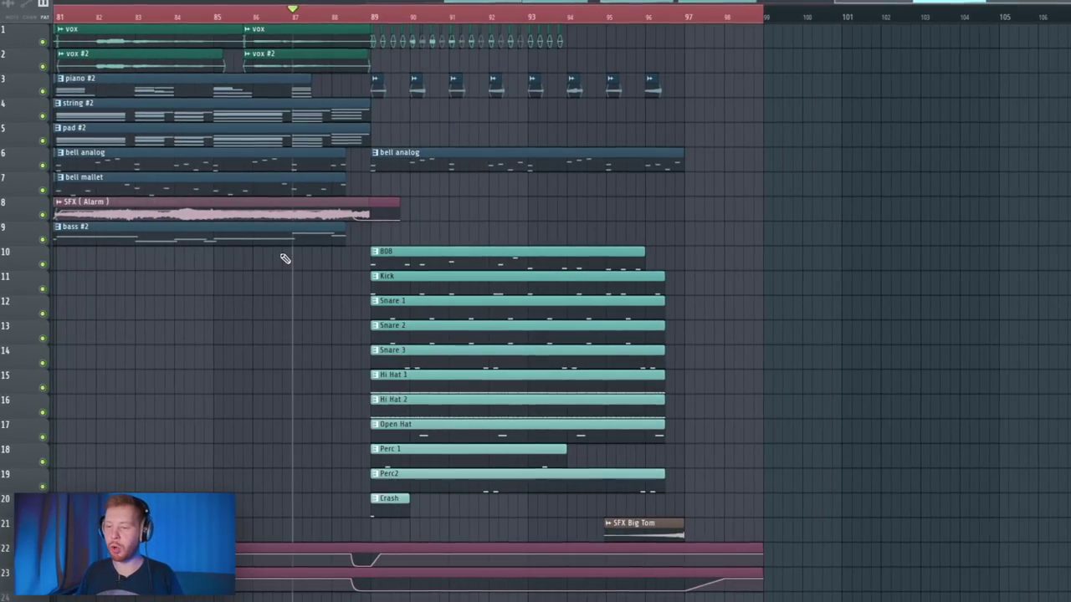
left_click_drag(507, 223, 395, 507)
left_click(329, 410)
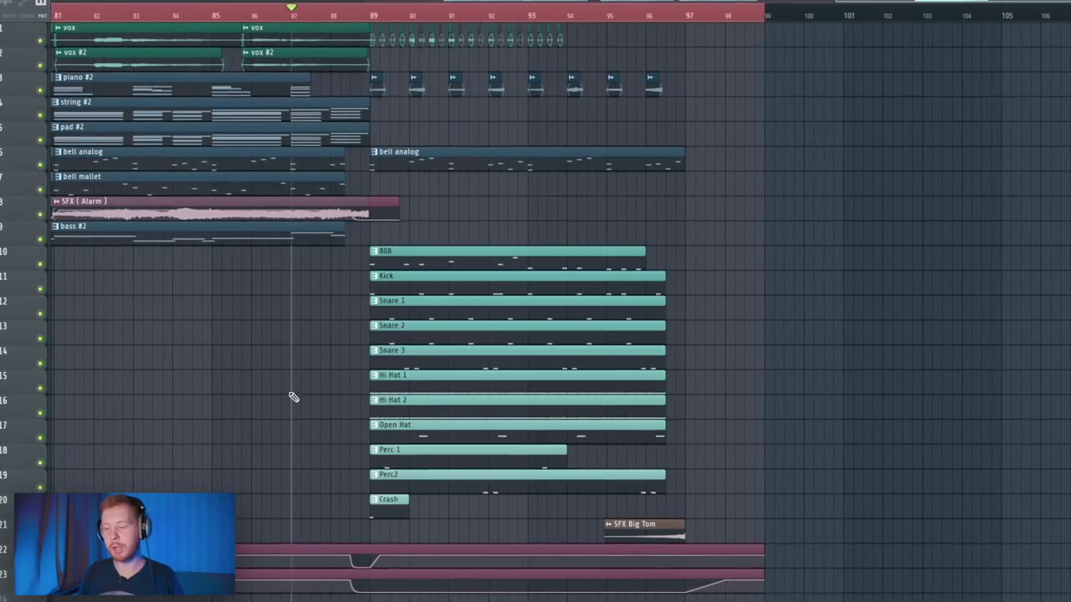
scroll(373, 396, "down", 5)
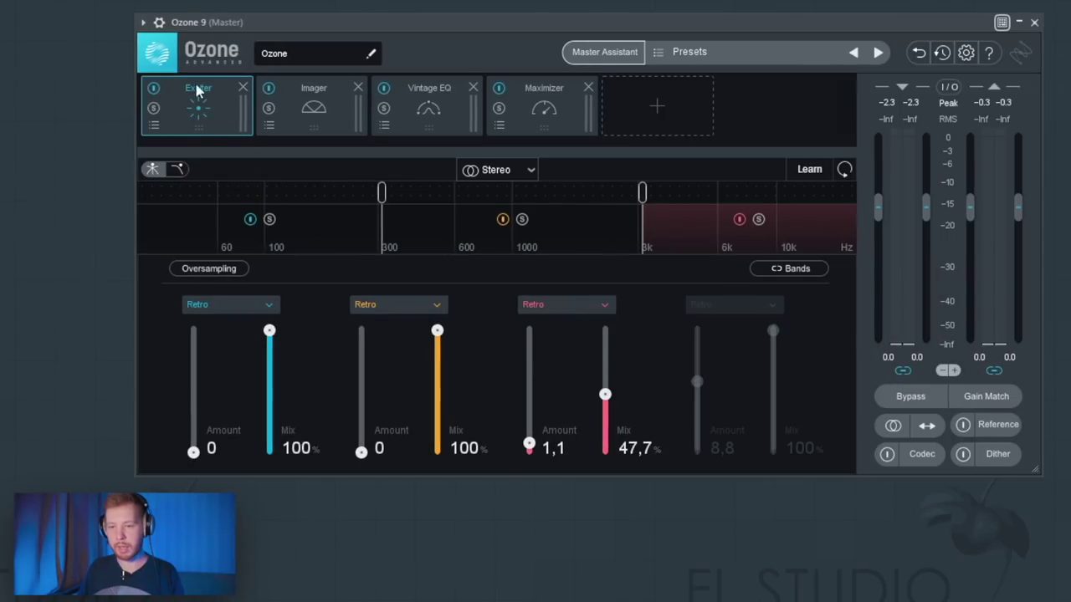
Review the Exciter, Imager and Vintage EQ modules in the master's Ozone 9, and lower the Maximizer threshold to -3.3 dB
left_click_drag(605, 395, 604, 392)
left_click(306, 125)
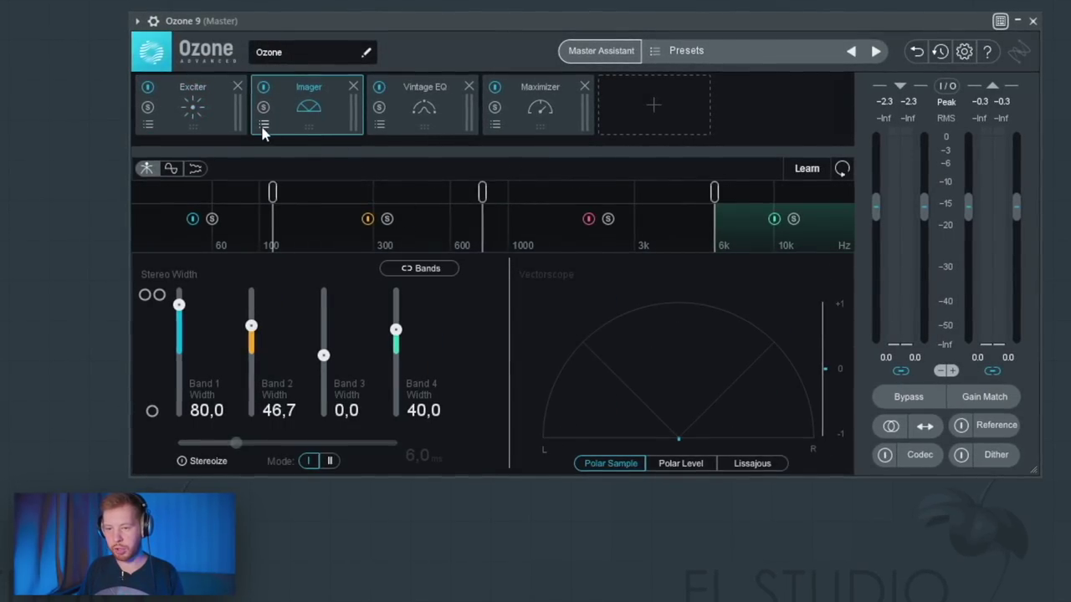
left_click(441, 110)
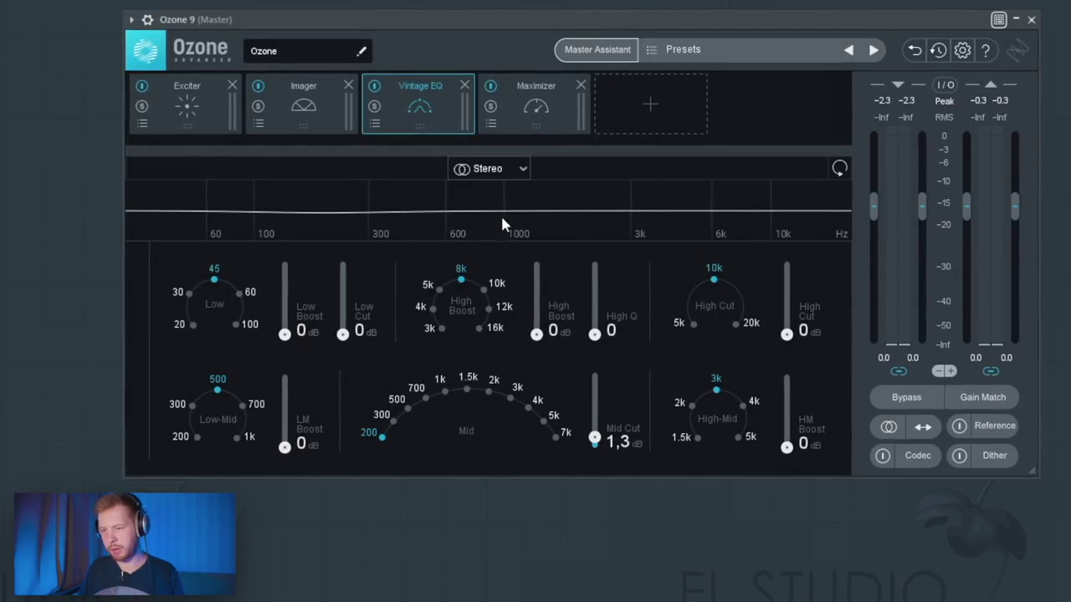
left_click(511, 117)
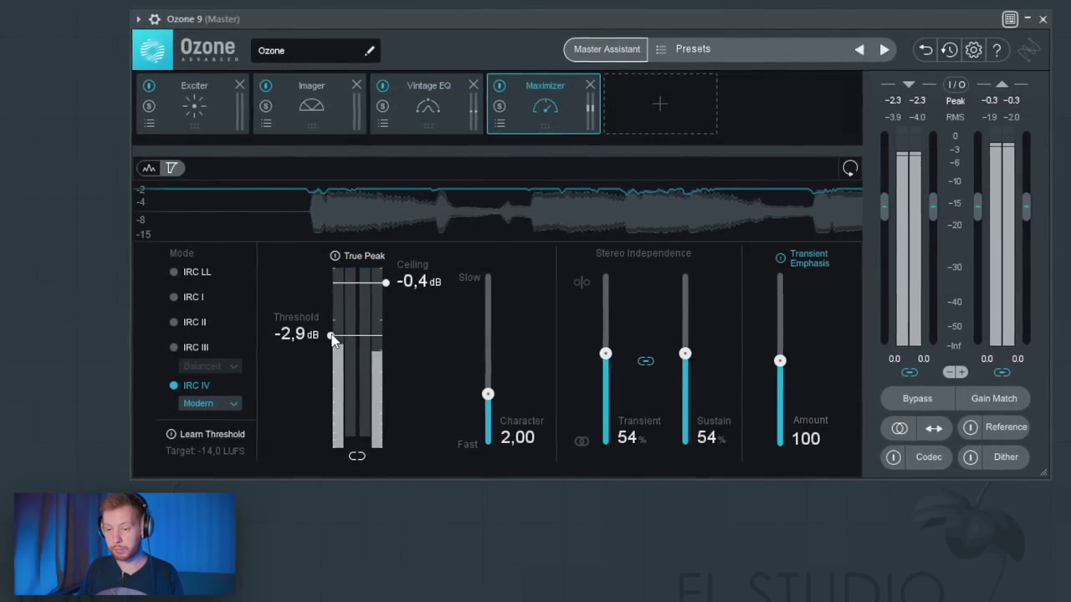
mouse_move(332, 336)
left_mouse_down()
mouse_move(331, 349)
mouse_move(327, 341)
left_mouse_up()
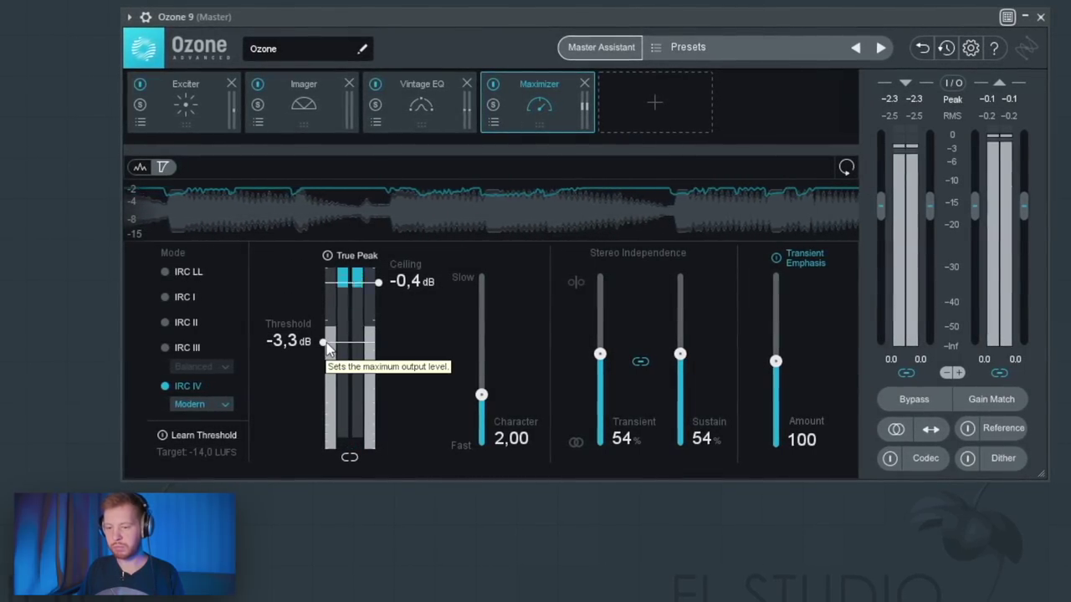